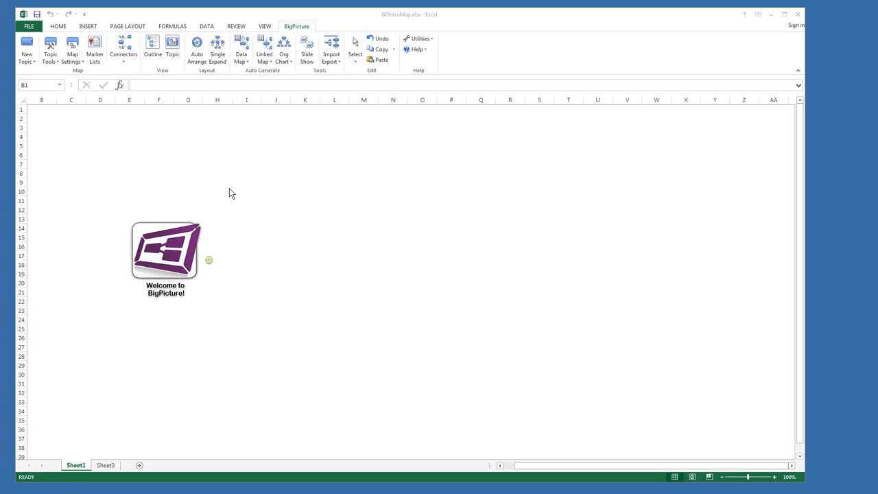
# Step: Expand the Welcome to BigPicture map through Understand data, and add a "Better retention" child topic to Humans are visual
pyautogui.click(209, 261)
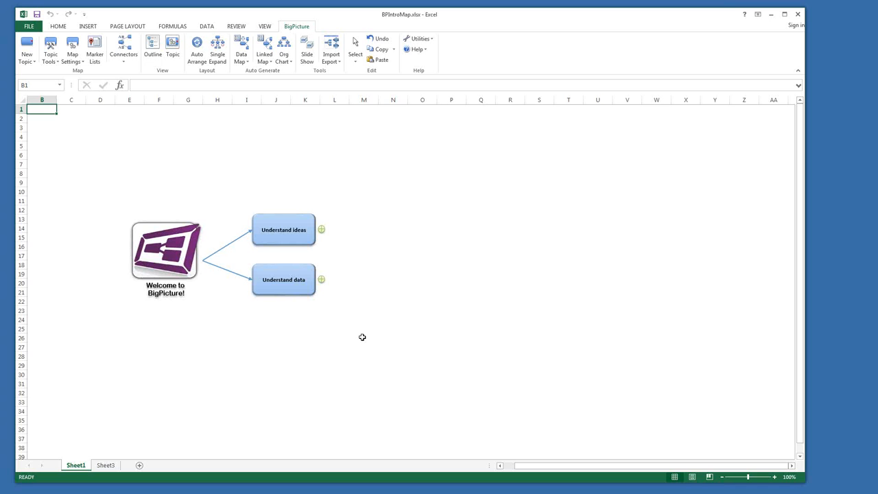
pyautogui.click(322, 281)
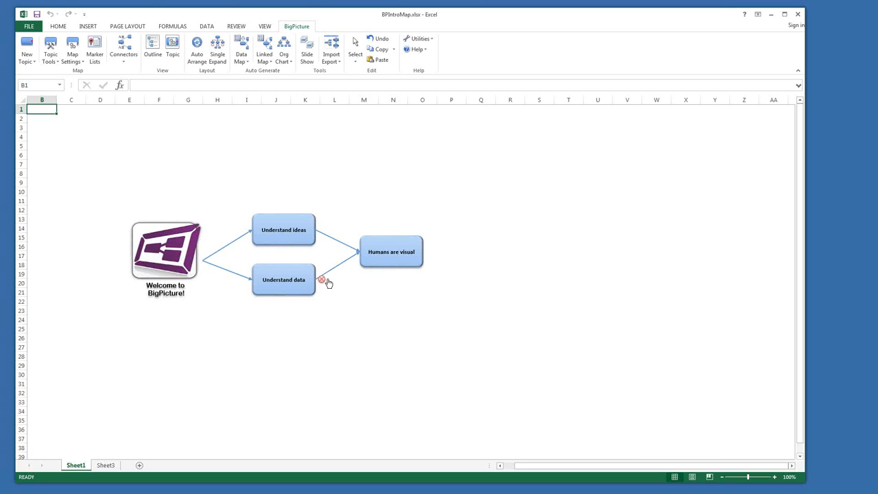
pyautogui.moveTo(425, 251)
pyautogui.moveTo(424, 253); pyautogui.dragTo(456, 233)
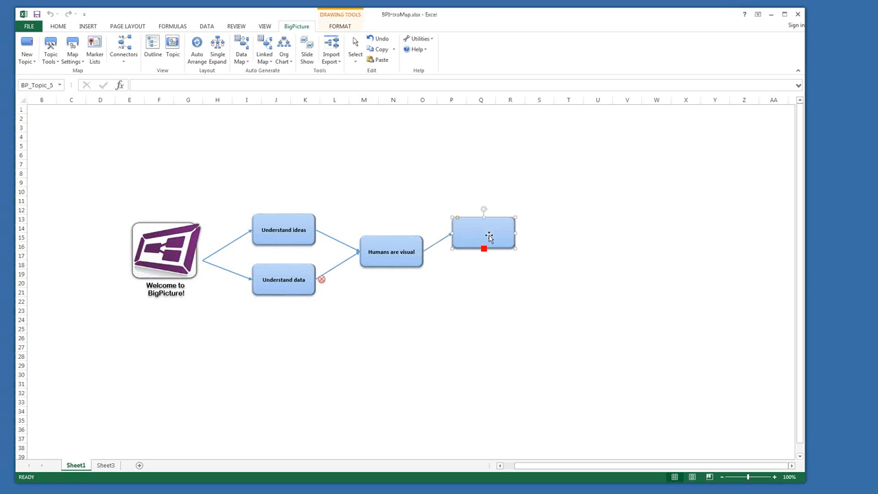
pyautogui.write('Better')
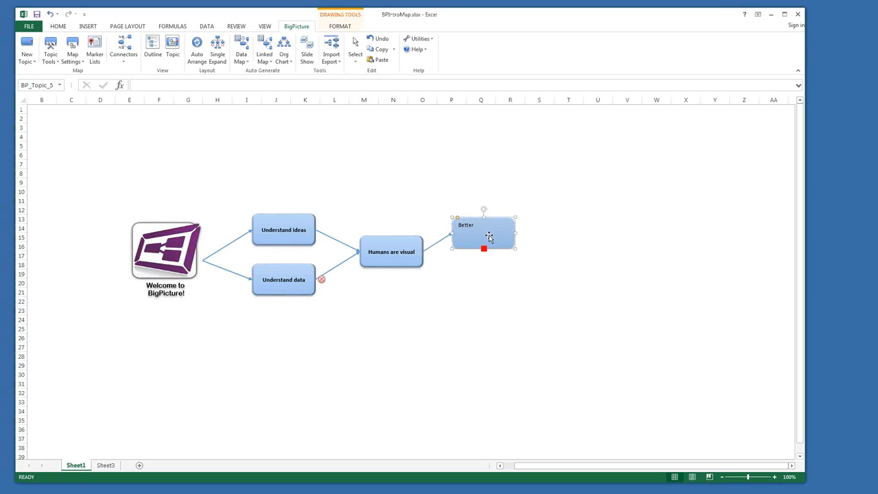
pyautogui.write(' retention')
pyautogui.press('Escape')
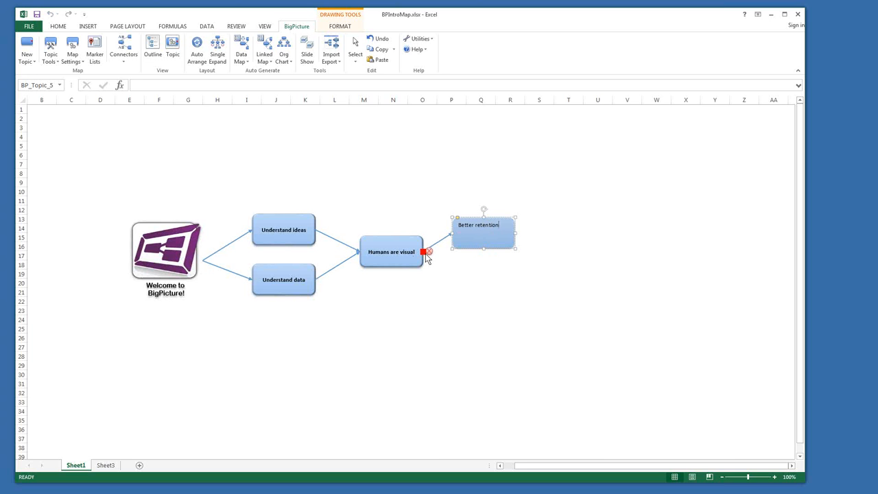
# Step: Add a second child topic to Humans are visual, below Better retention, labelled "Grasp relationships"
pyautogui.moveTo(425, 252); pyautogui.dragTo(463, 295)
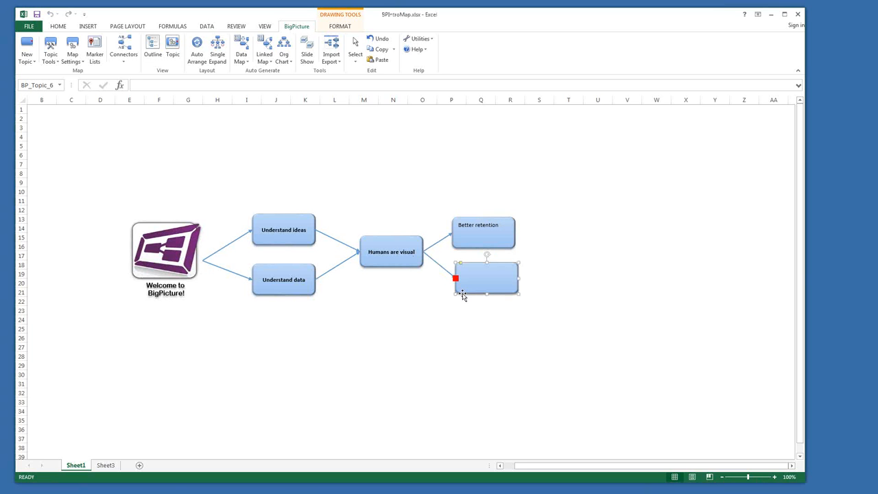
pyautogui.write('g')
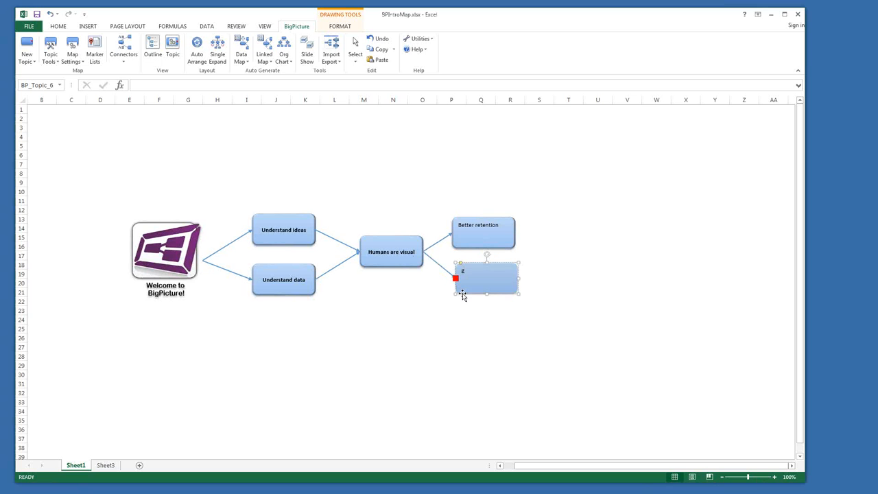
pyautogui.write('r')
pyautogui.press('BackSpace')
pyautogui.press('BackSpace')
pyautogui.write('Grasp relationships')
pyautogui.click(553, 272)
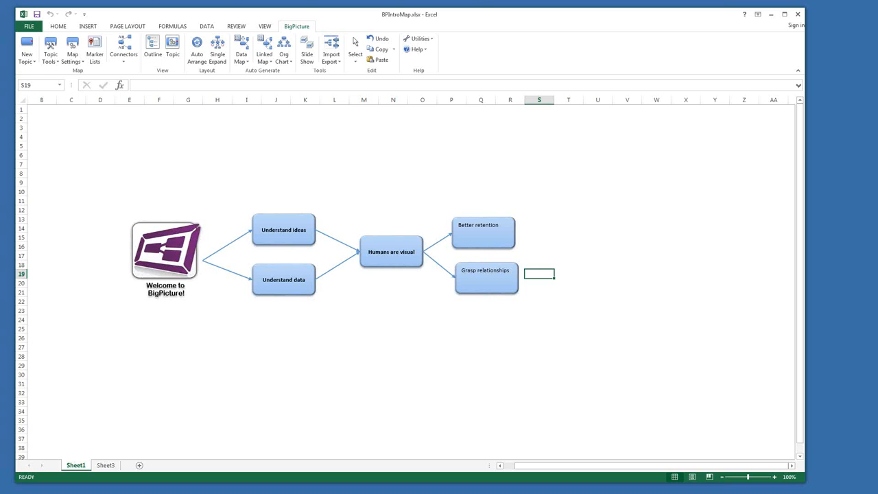
pyautogui.moveTo(0, 63); pyautogui.dragTo(291, 21)
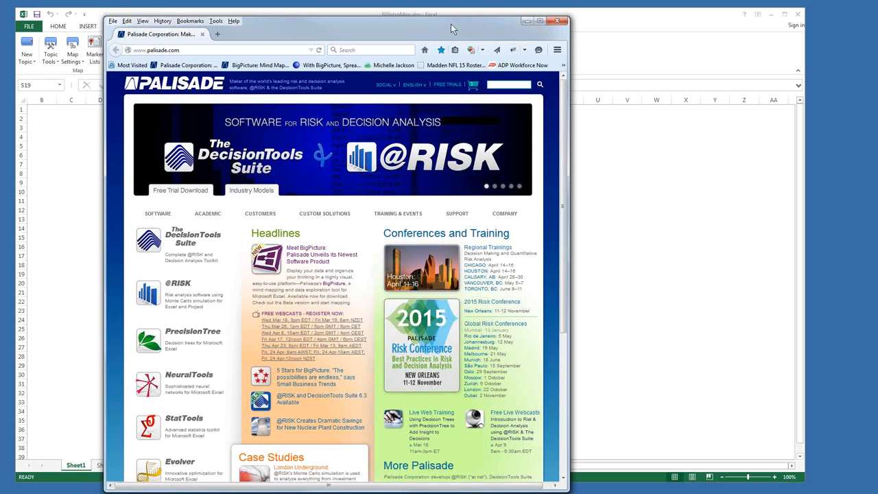
pyautogui.moveTo(451, 23); pyautogui.dragTo(82, 43)
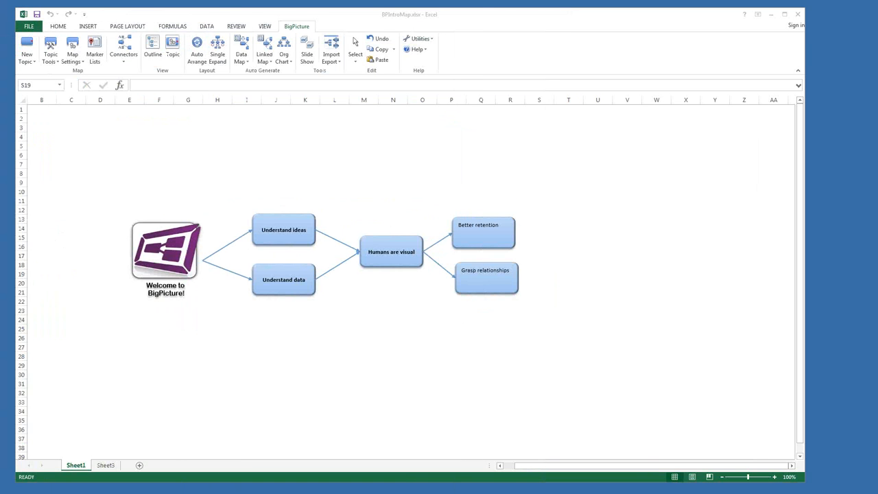
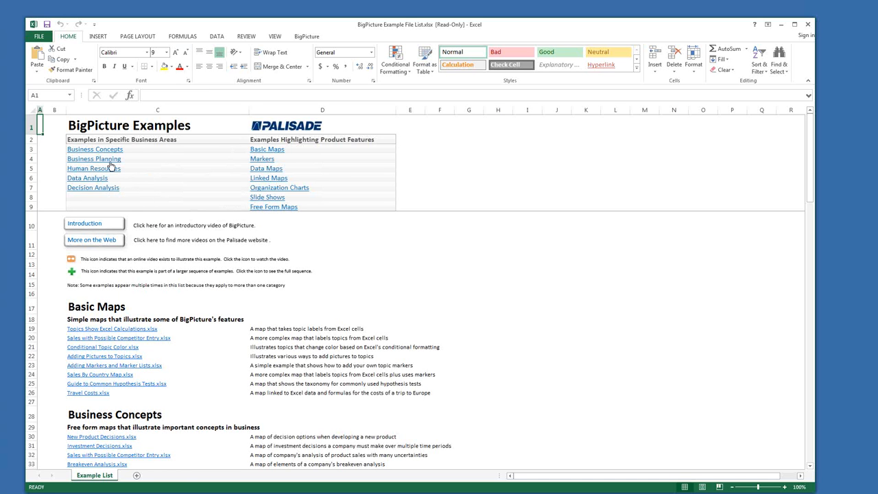
# Step: Open the Business Planning example Strategic Planning - VillageCar Acquisition.xlsx and show its Map sheet
pyautogui.click(109, 162)
pyautogui.scroll(-5, 268, 353)
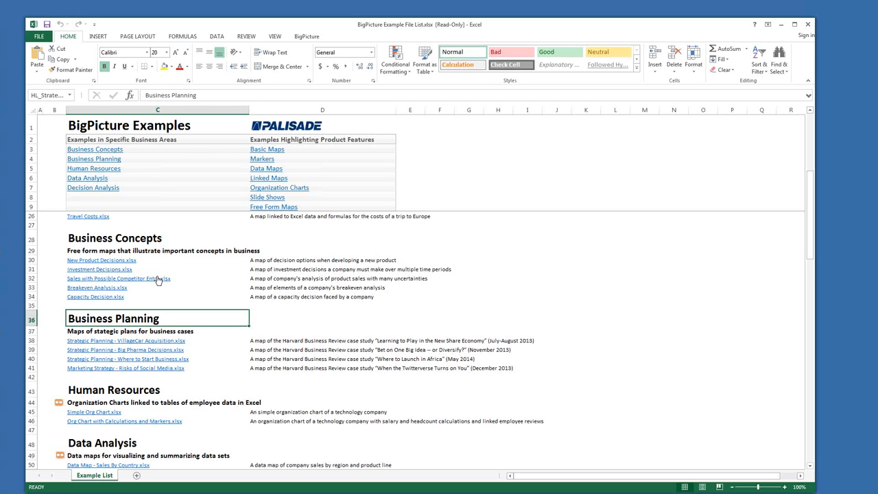
pyautogui.click(125, 343)
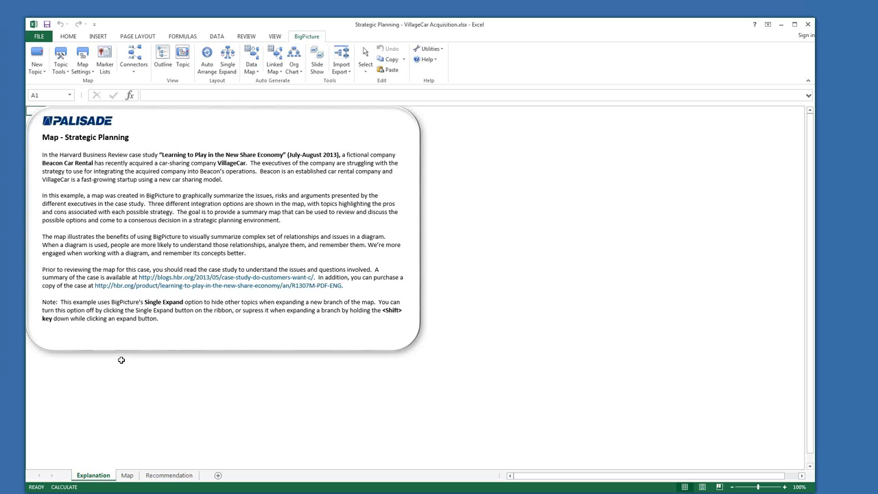
pyautogui.click(129, 478)
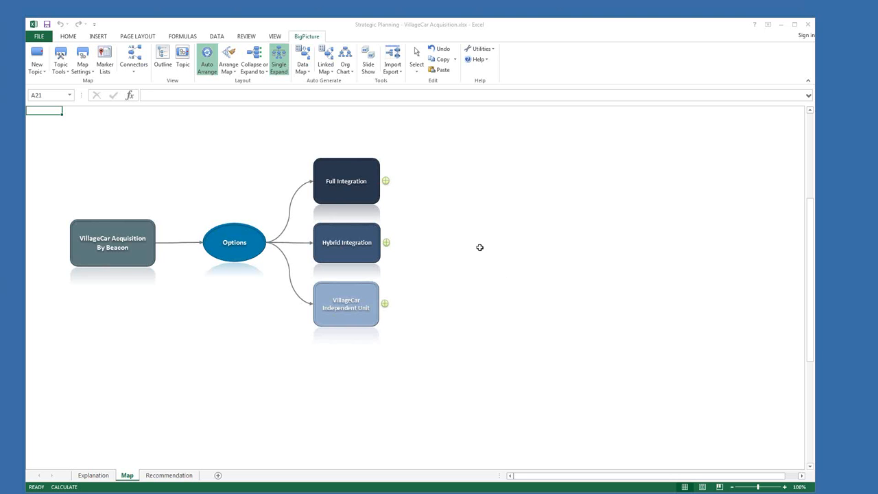
# Step: Expand the Full Integration option and its Attributes topic to view all the attribute subtopics
pyautogui.click(387, 183)
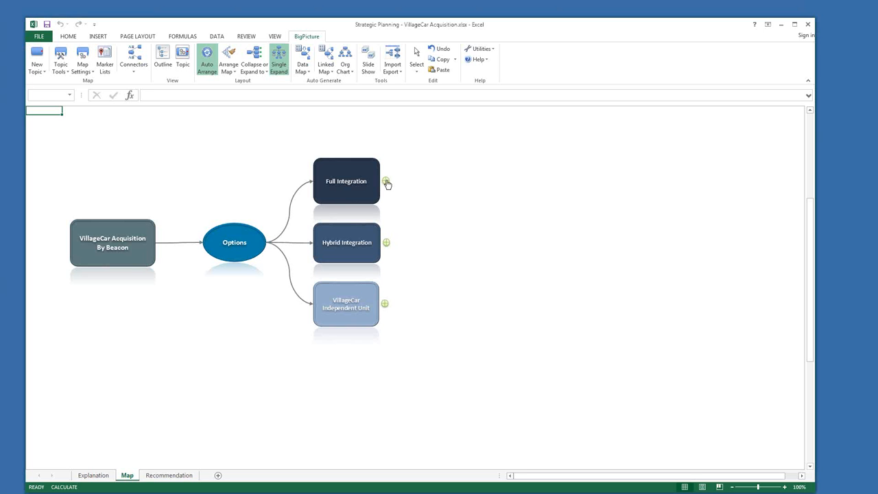
pyautogui.click(387, 183)
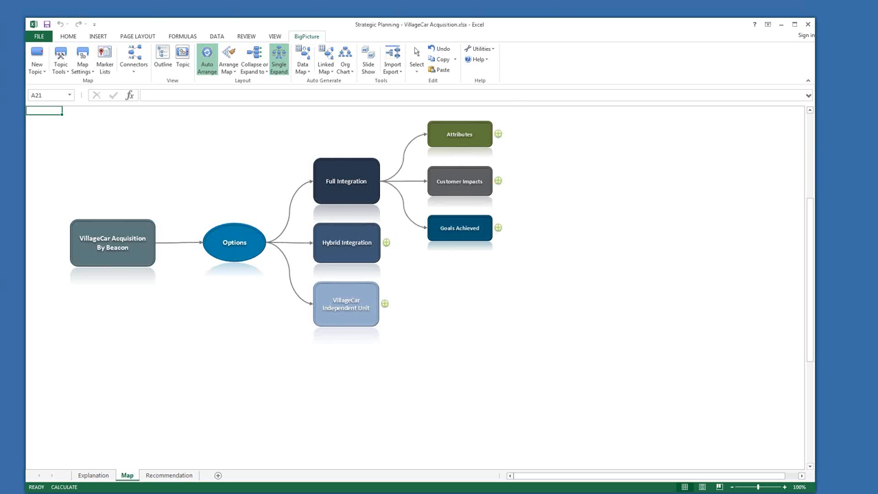
pyautogui.click(498, 135)
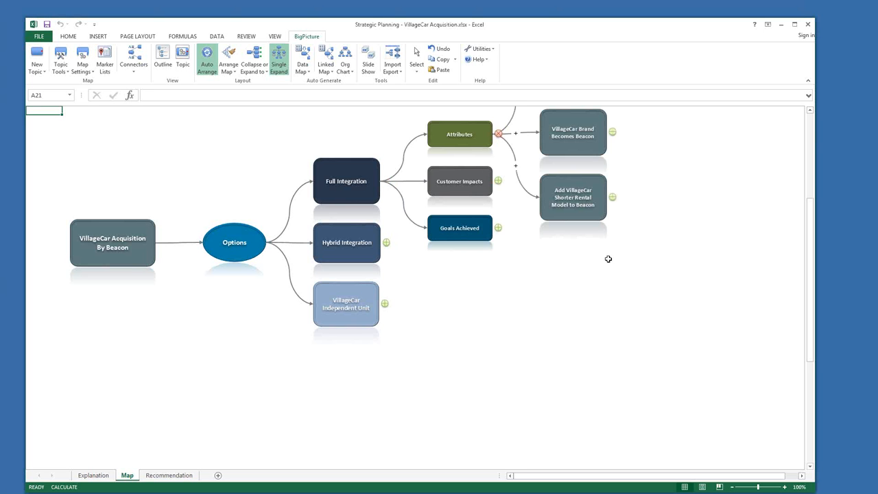
pyautogui.scroll(5, 608, 258)
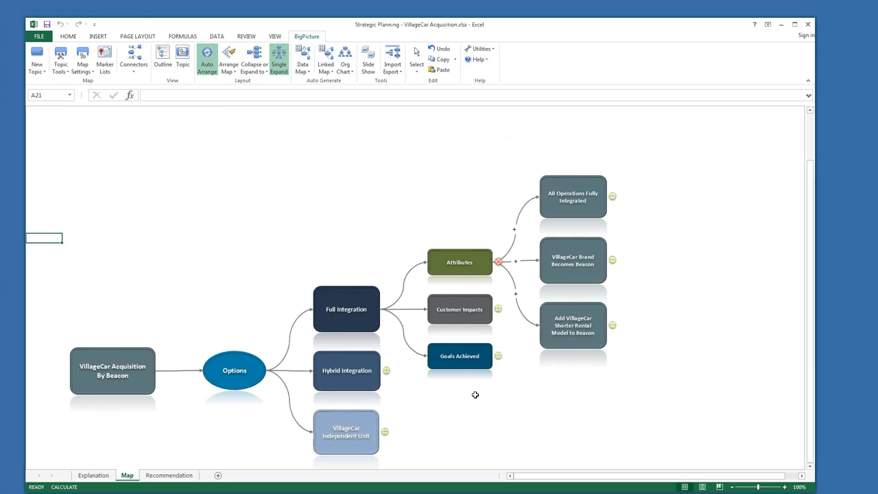
# Step: Examine the Attributes subtopics of the Hybrid Integration and VillageCar Independent Unit options by expanding each branch in turn
pyautogui.click(387, 374)
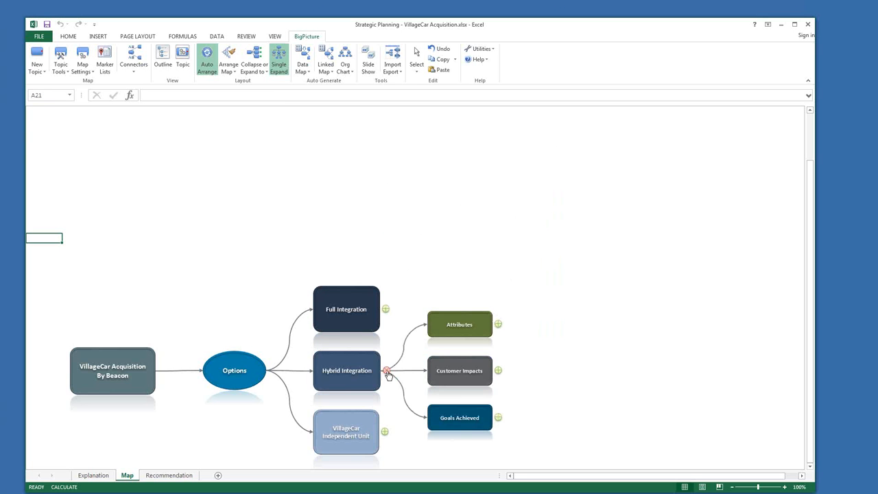
pyautogui.click(499, 325)
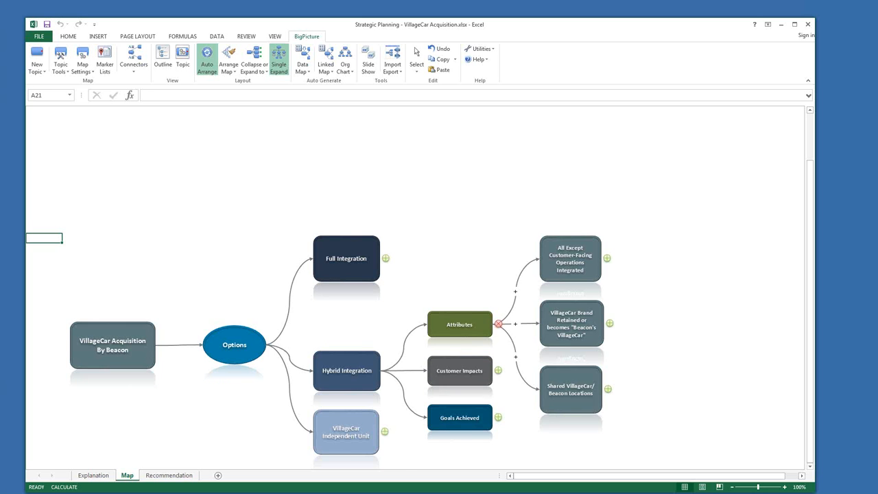
pyautogui.click(386, 432)
pyautogui.scroll(-3, 490, 374)
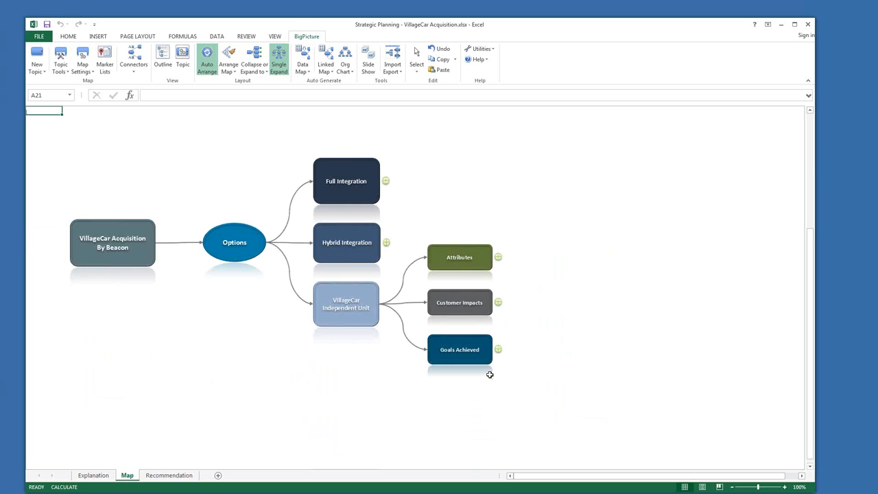
pyautogui.click(499, 258)
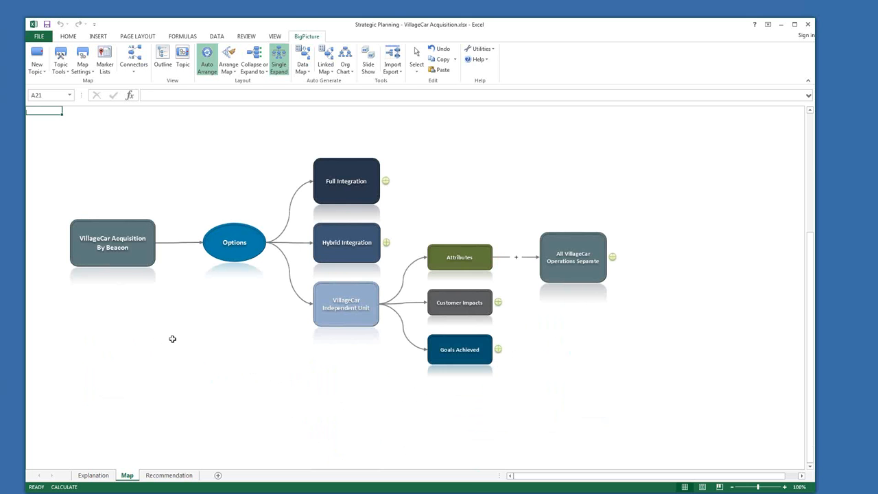
# Step: Return to the Full Integration option and expand its Attributes topic again so all its subtopics can be reviewed
pyautogui.click(386, 181)
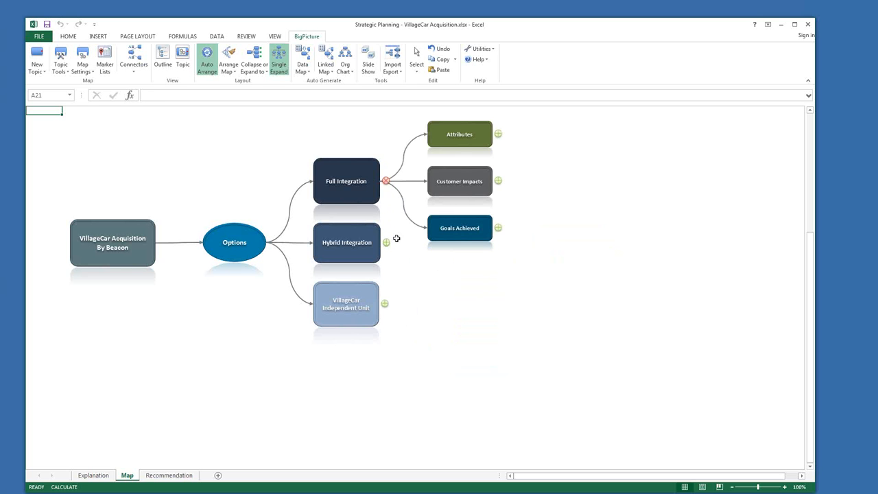
pyautogui.click(498, 134)
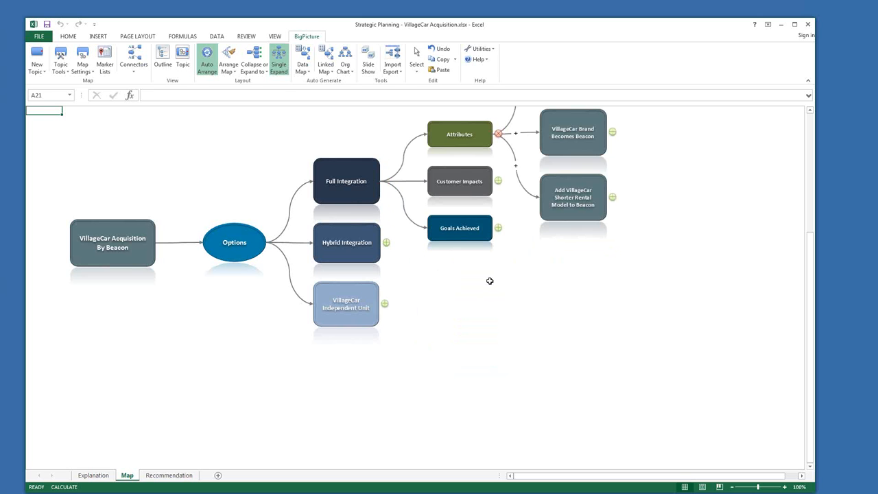
pyautogui.click(280, 66)
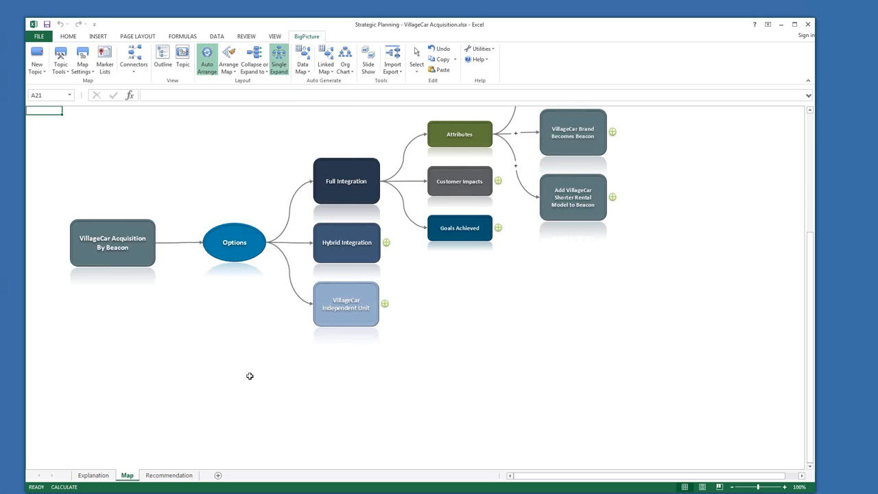
pyautogui.click(810, 111)
pyautogui.click(811, 111)
pyautogui.click(811, 111)
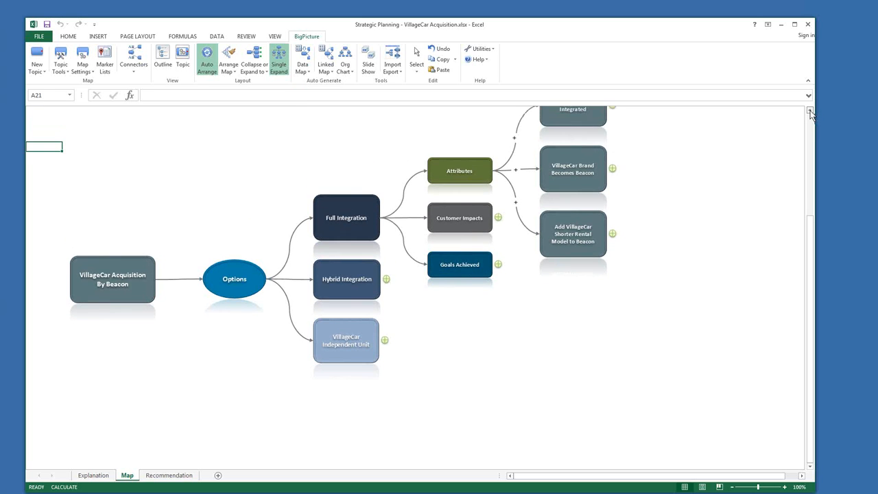
pyautogui.click(811, 111)
pyautogui.click(811, 111)
pyautogui.click(811, 112)
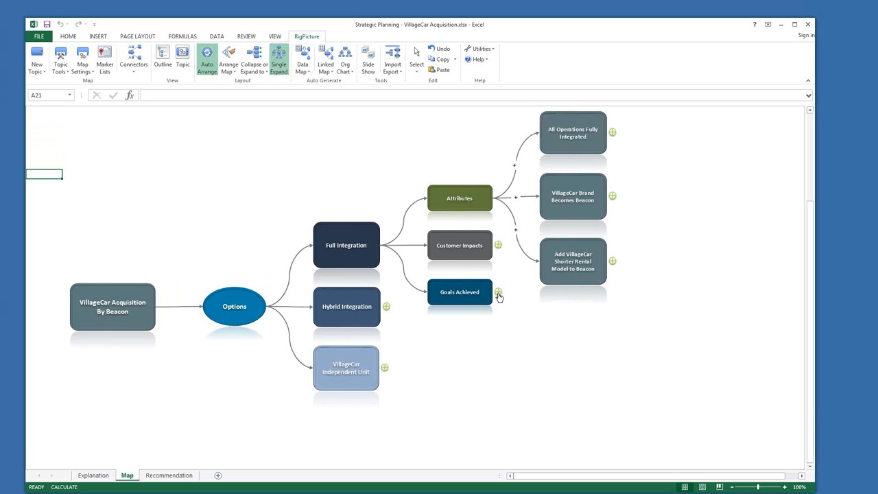
# Step: Expand Goals Achieved and Customer Impacts under Full Integration, keeping Attributes expanded, and review the whole branch
pyautogui.click(499, 291)
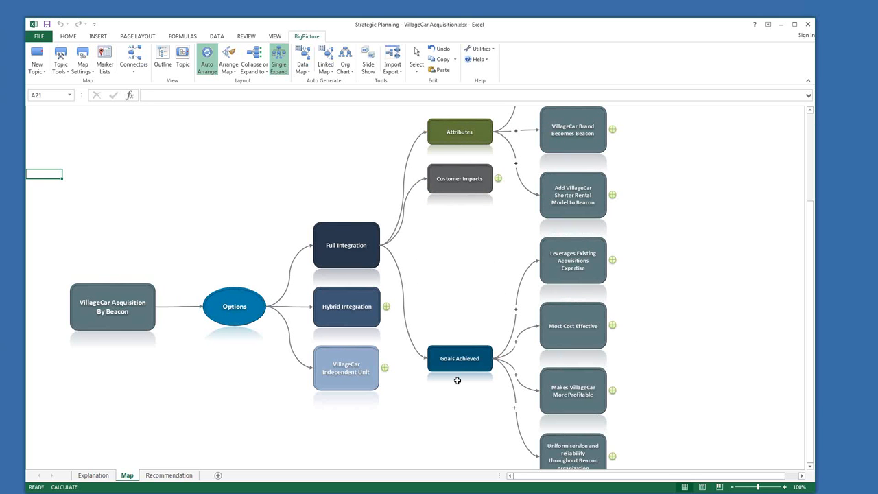
pyautogui.click(499, 180)
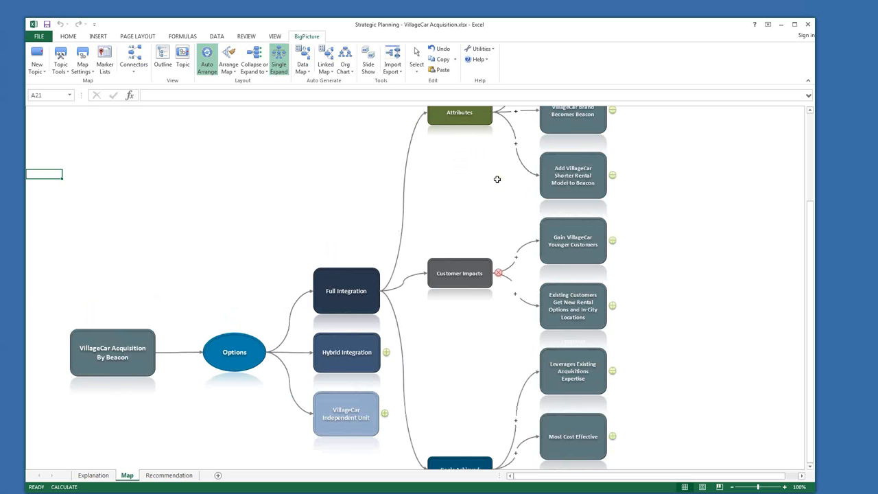
pyautogui.scroll(3, 652, 358)
pyautogui.scroll(-9, 653, 359)
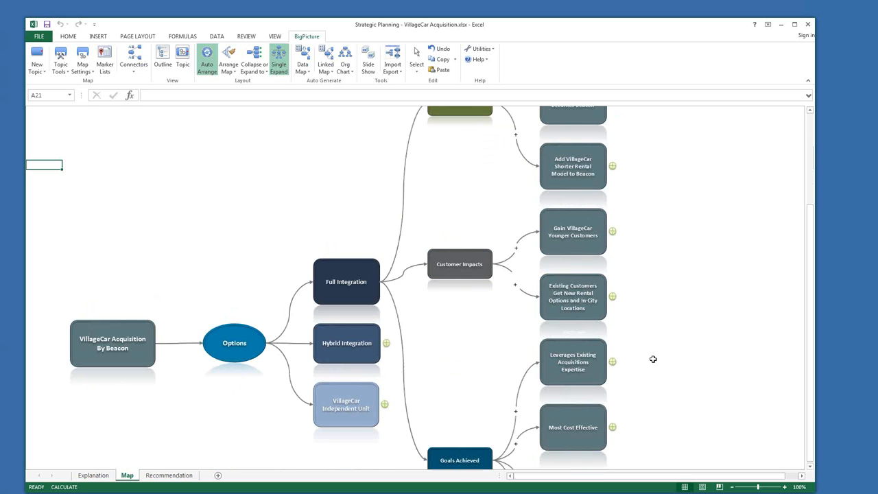
pyautogui.scroll(9, 653, 359)
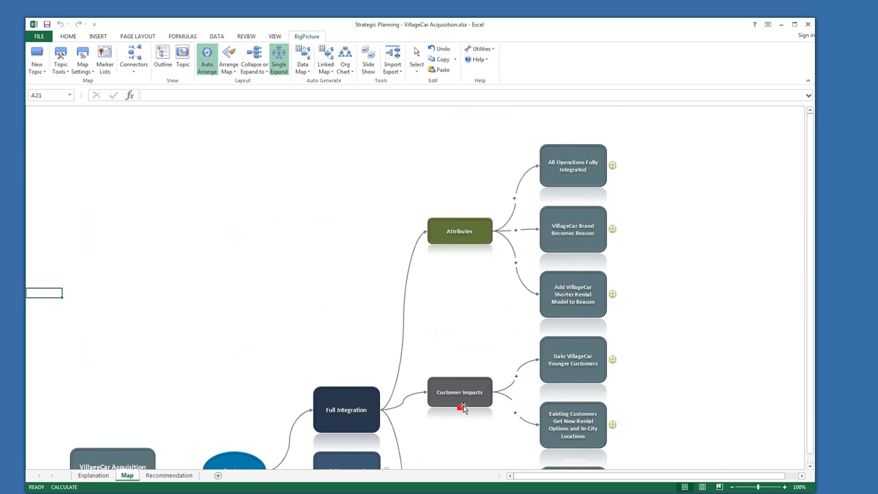
pyautogui.scroll(-3, 481, 402)
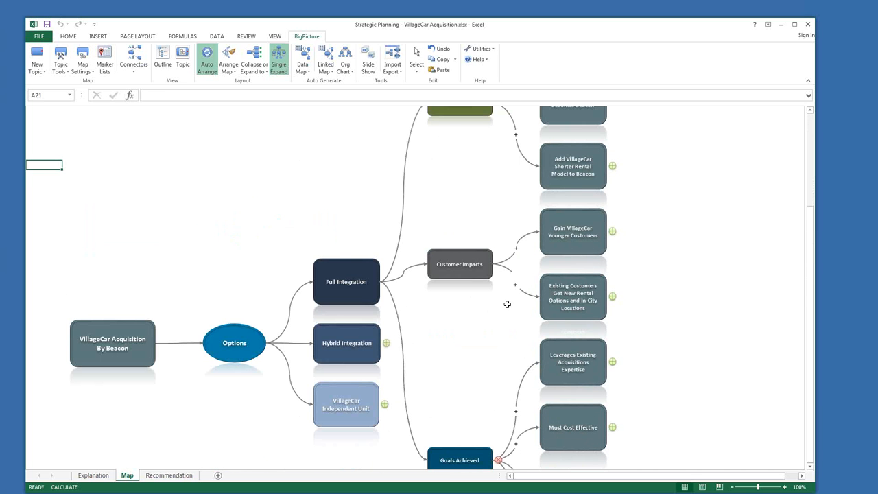
pyautogui.scroll(-3, 488, 385)
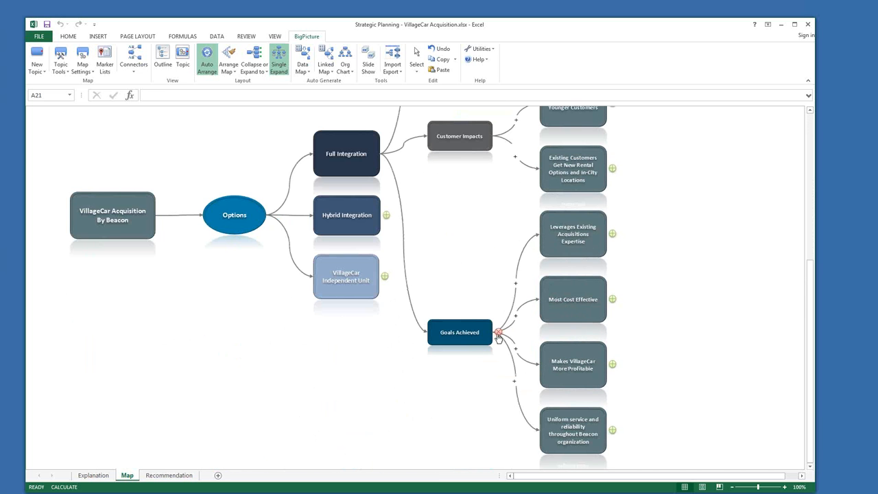
# Step: Collapse the Goals Achieved and Customer Impacts subtopics under Full Integration, and expand the Hybrid Integration option instead
pyautogui.click(498, 333)
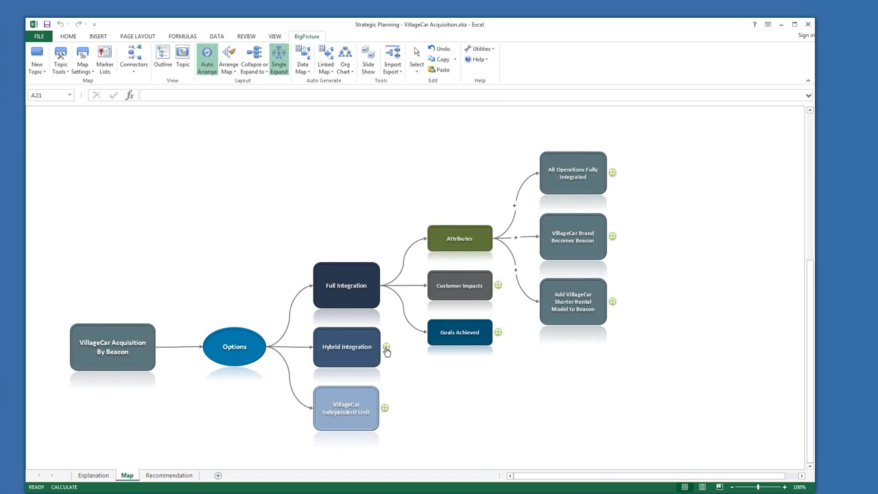
pyautogui.click(387, 347)
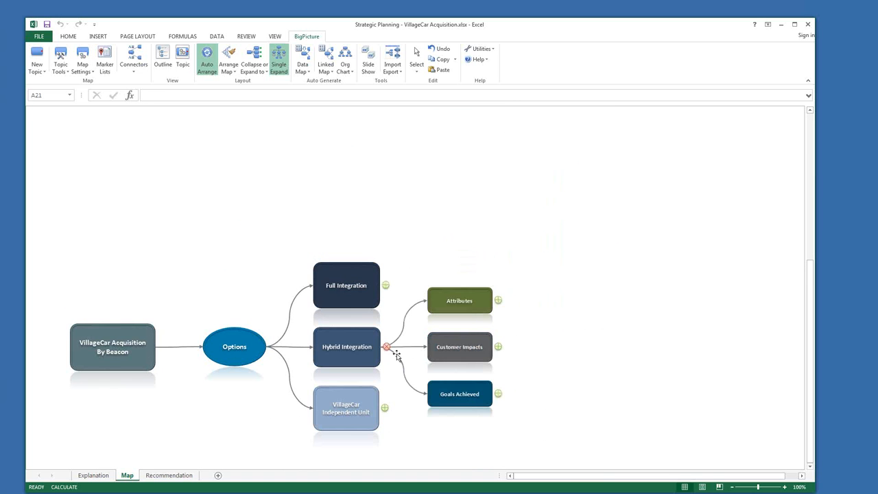
# Step: Expand Full Integration alongside Hybrid Integration and open the Attributes topic under both options to compare their subtopics
pyautogui.click(387, 285)
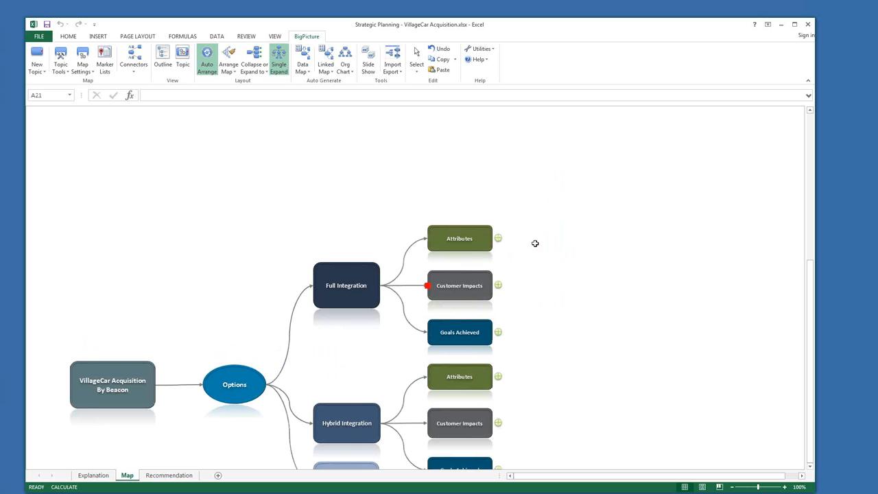
pyautogui.click(501, 241)
pyautogui.click(499, 377)
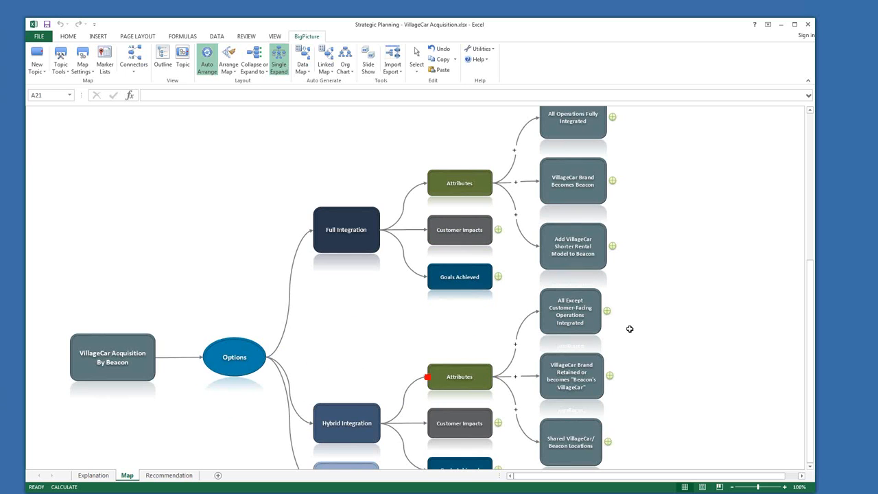
pyautogui.scroll(3, 650, 432)
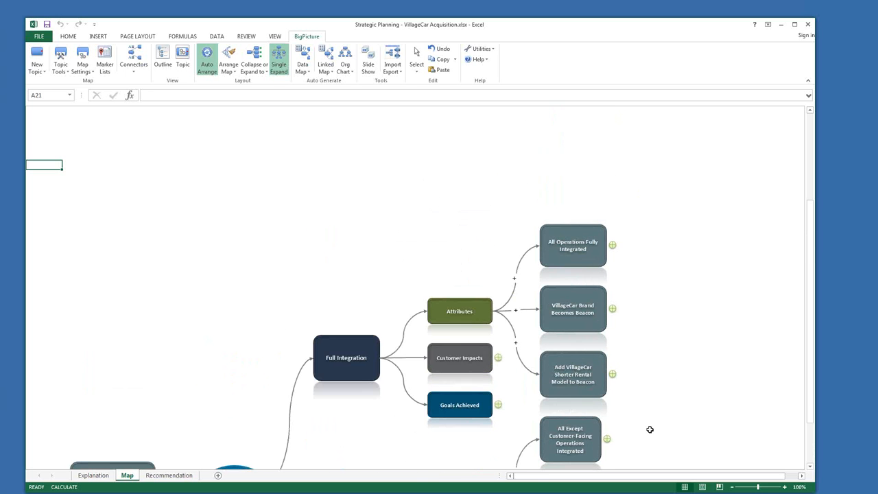
pyautogui.scroll(-3, 618, 288)
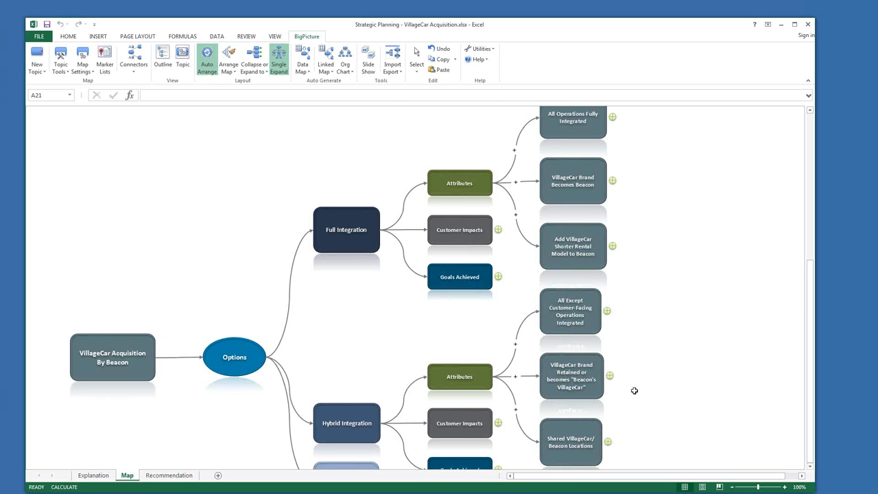
# Step: Expand Customer Impacts under Hybrid Integration, plus its subtopic about VillageCar customers retained with the existing brand
pyautogui.scroll(-3, 643, 391)
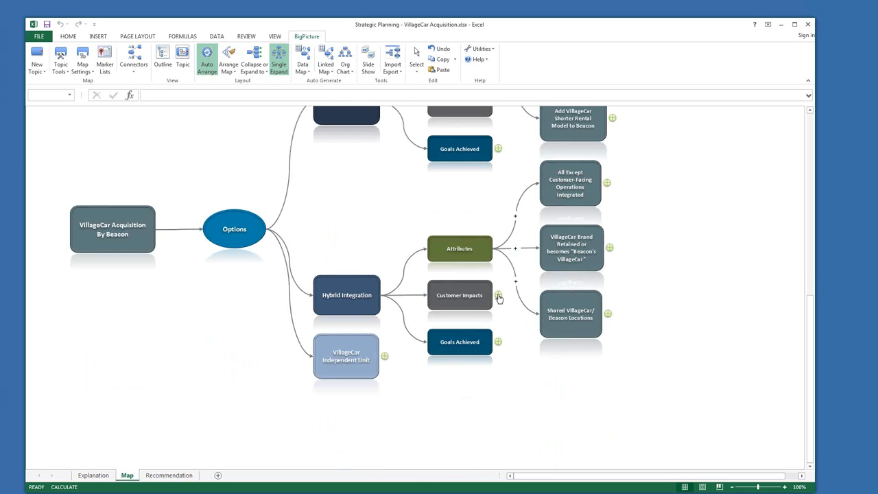
pyautogui.click(498, 296)
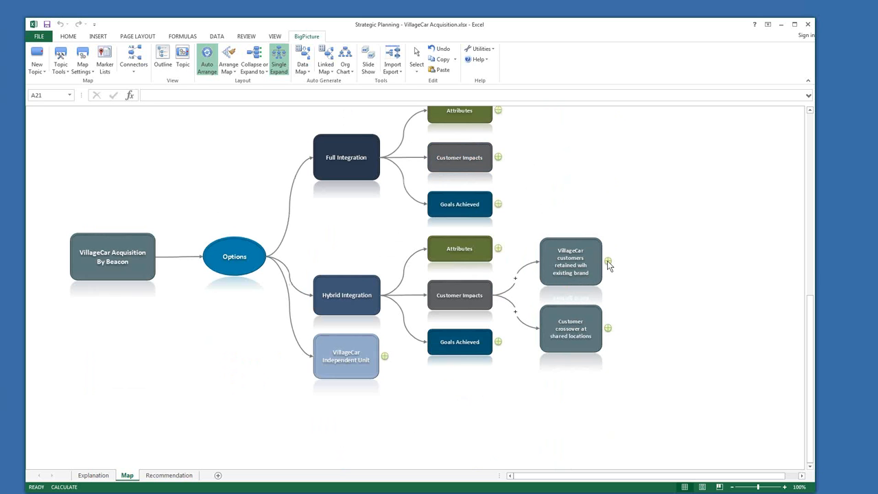
pyautogui.click(607, 261)
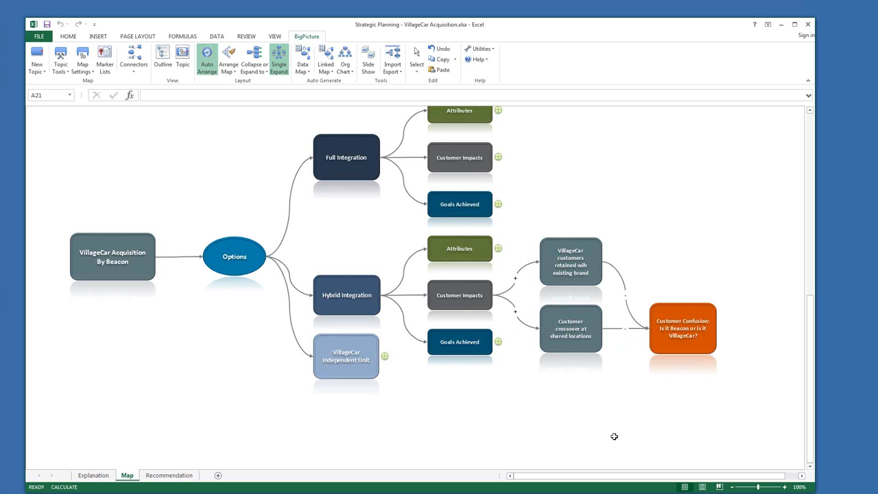
# Step: Add the custom label "Negative" to the connector from the retained VillageCar customers topic to the Customer Confusion topic
pyautogui.click(614, 268)
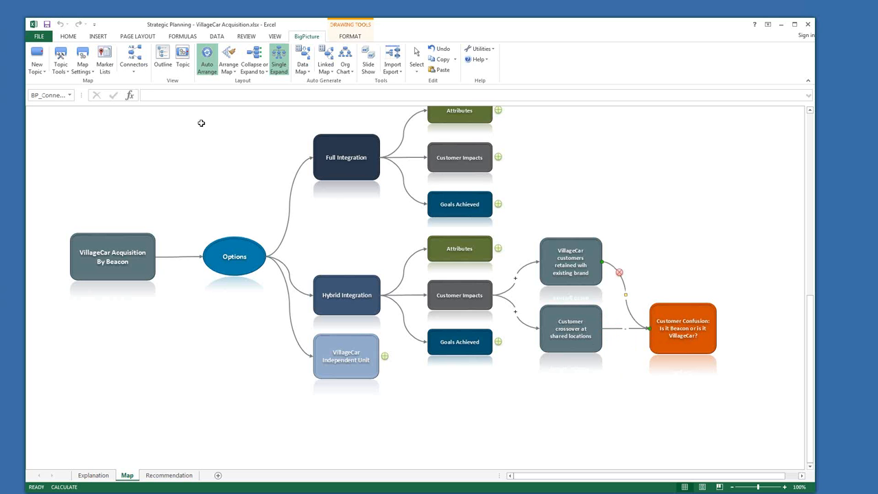
pyautogui.click(133, 69)
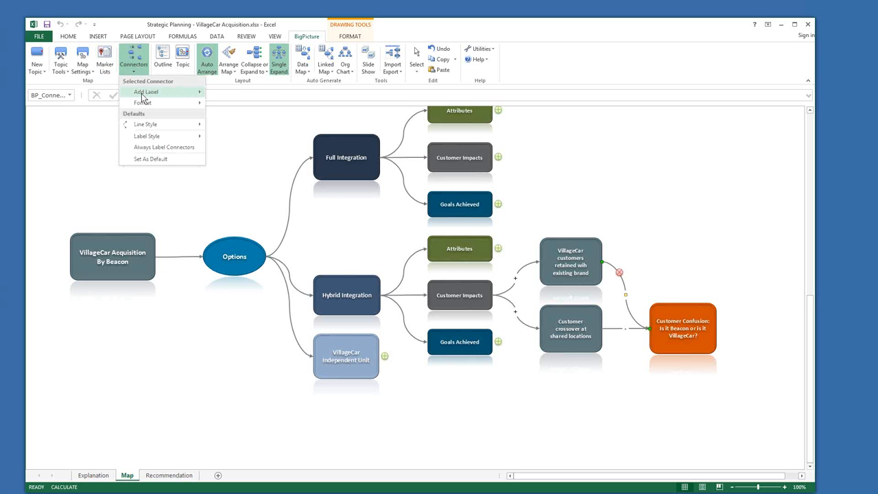
pyautogui.moveTo(146, 91)
pyautogui.moveTo(250, 115)
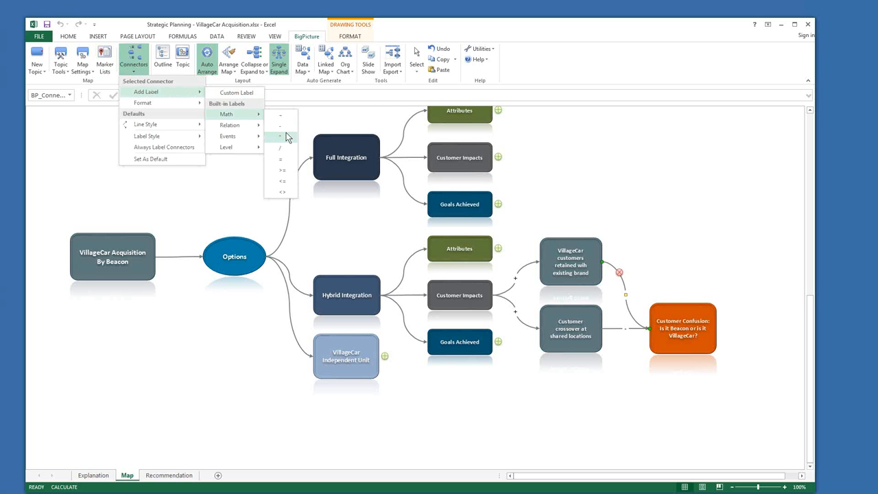
pyautogui.click(239, 96)
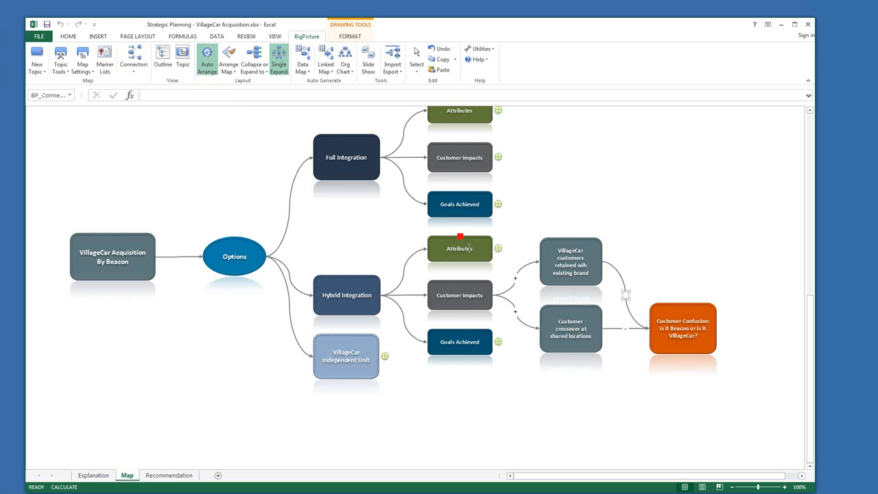
pyautogui.write('Negative')
pyautogui.click(664, 225)
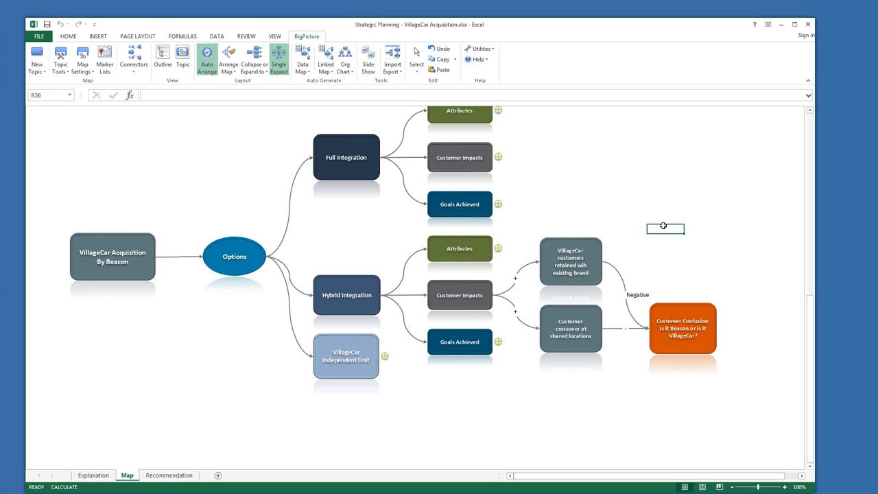
# Step: Set the label style rotation to Yes for the connector labelled "Negative"
pyautogui.click(620, 280)
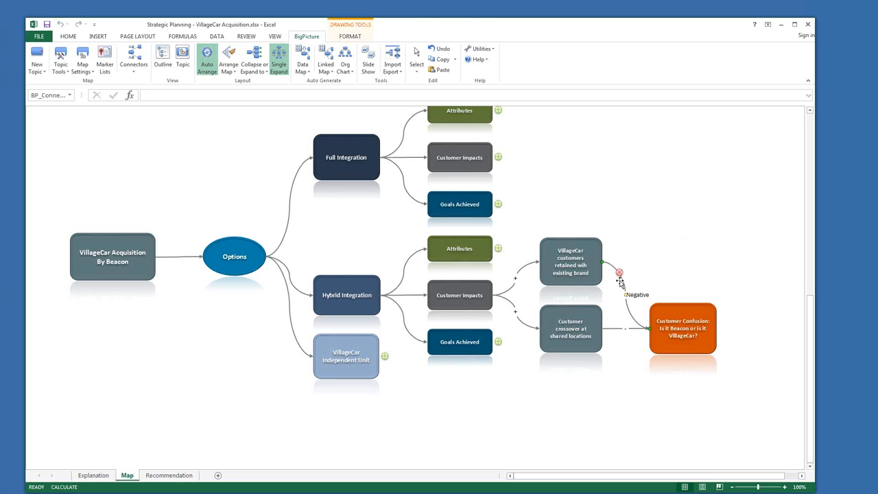
pyautogui.click(133, 74)
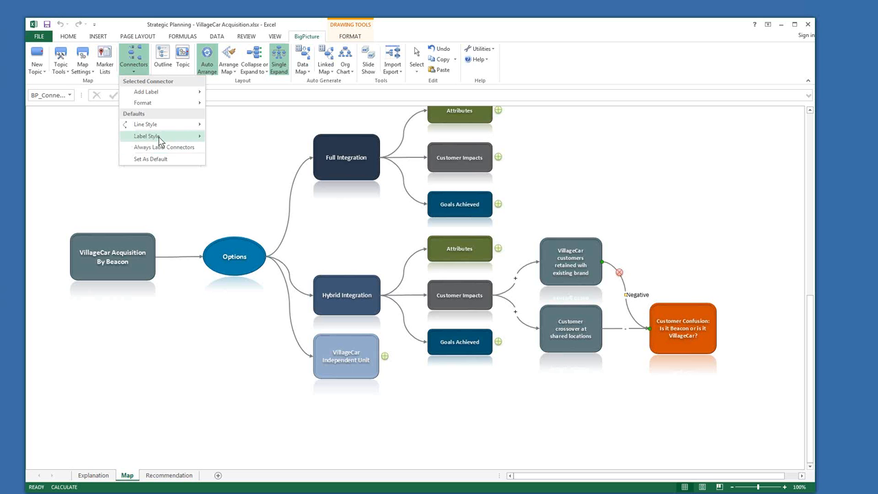
pyautogui.moveTo(164, 138)
pyautogui.moveTo(256, 149)
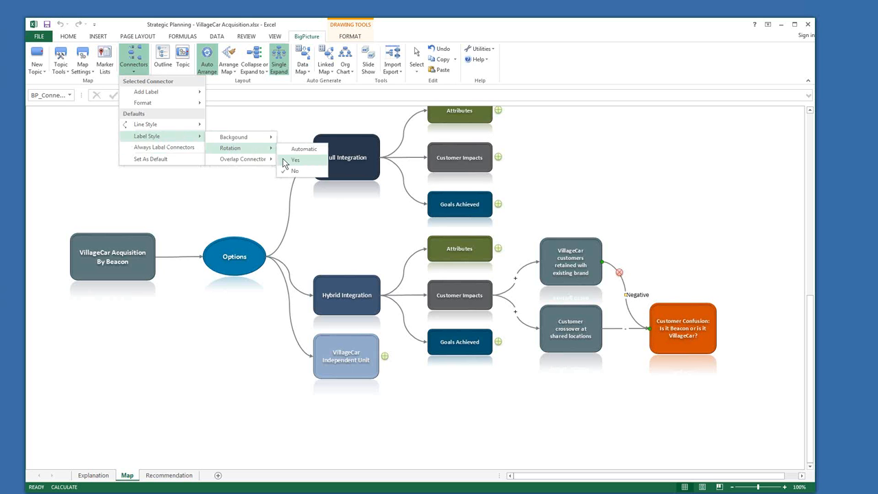
pyautogui.click(291, 159)
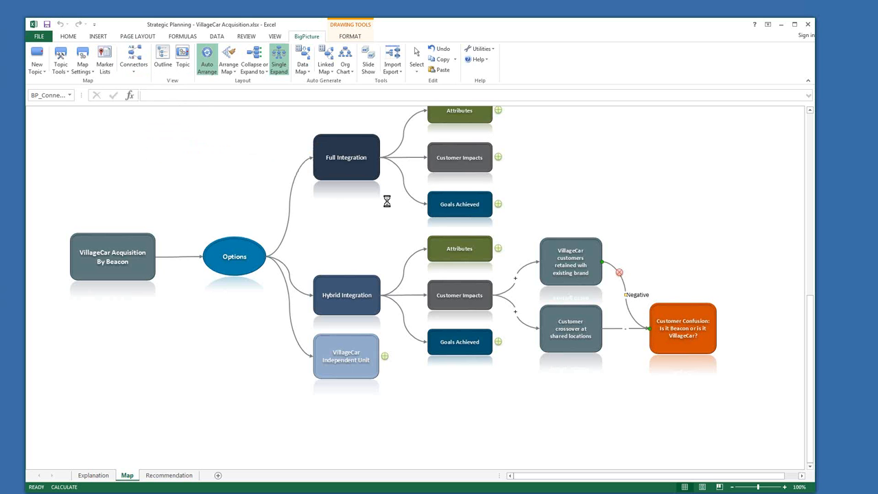
pyautogui.click(660, 387)
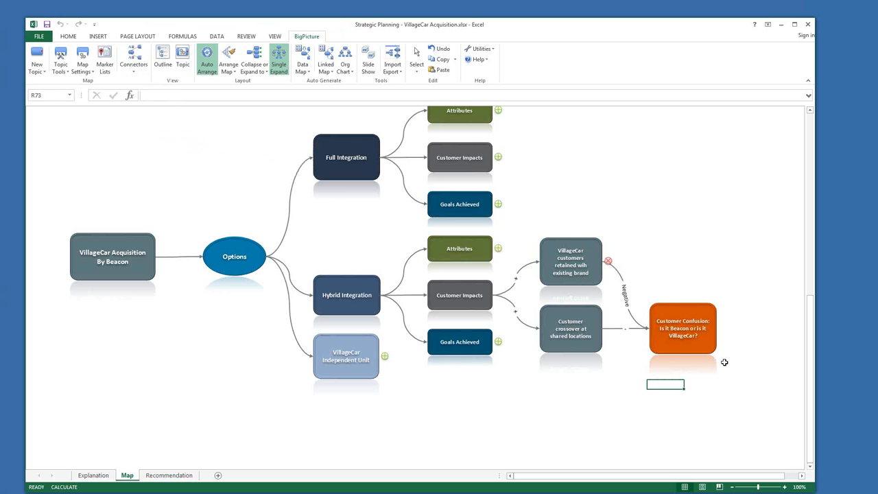
# Step: Color the outlines of both connectors leading into the Customer Confusion topic standard red
pyautogui.click(617, 273)
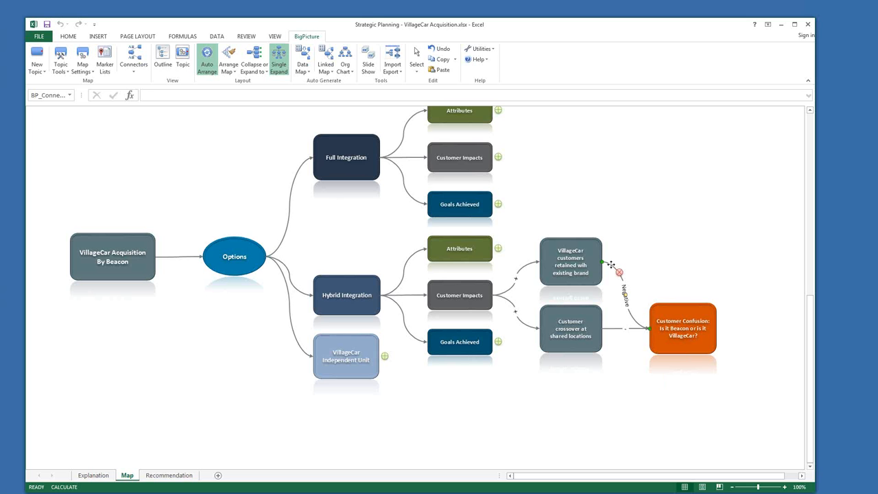
pyautogui.rightClick(611, 264)
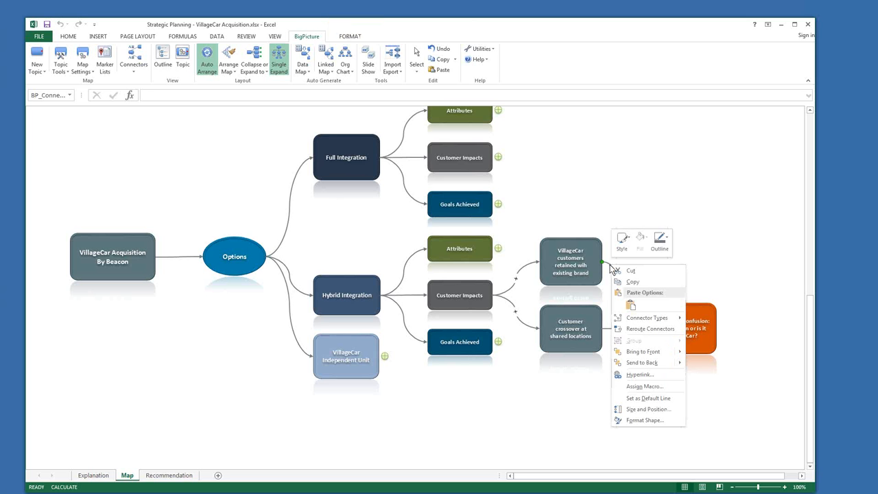
pyautogui.click(669, 241)
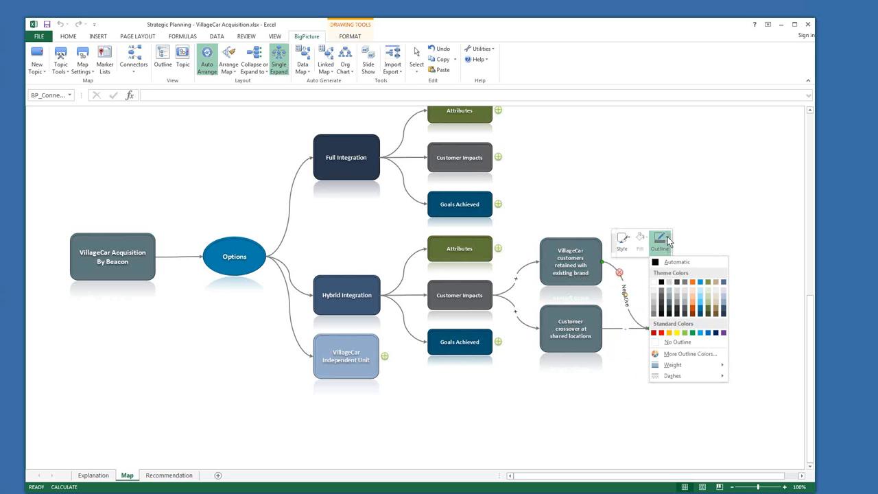
pyautogui.click(662, 333)
pyautogui.click(612, 332)
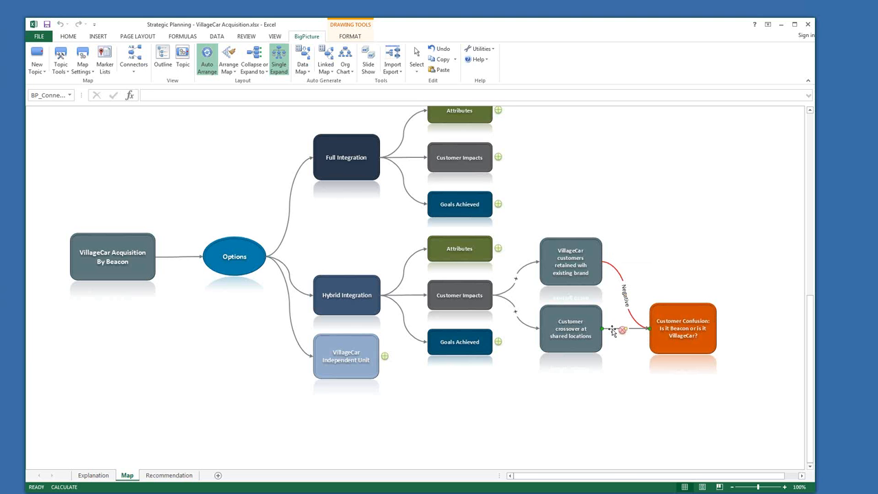
pyautogui.rightClick(612, 332)
pyautogui.click(663, 312)
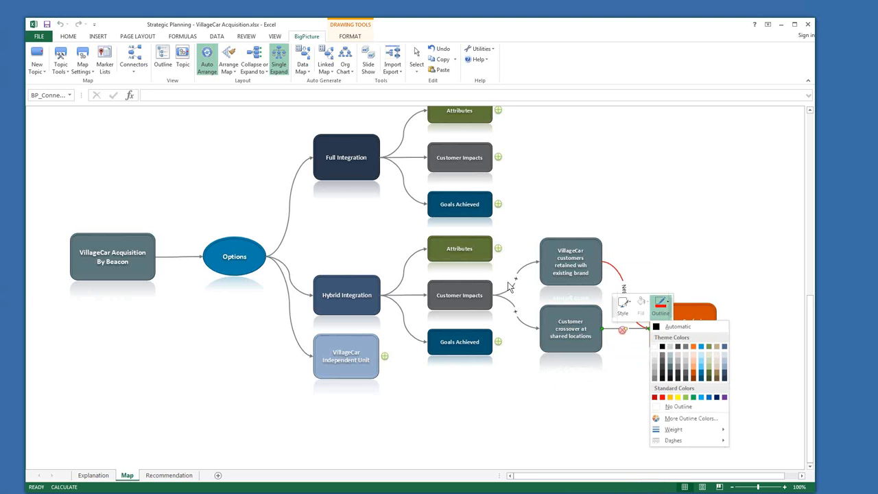
pyautogui.click(663, 398)
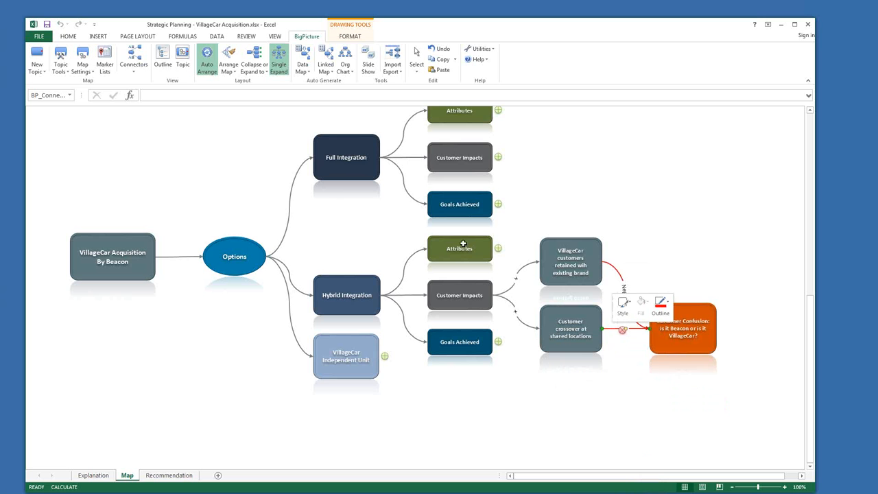
# Step: Color the outlines of both connectors from Hybrid Integration's Customer Impacts topic to its two subtopics standard light green
pyautogui.click(510, 293)
pyautogui.rightClick(511, 293)
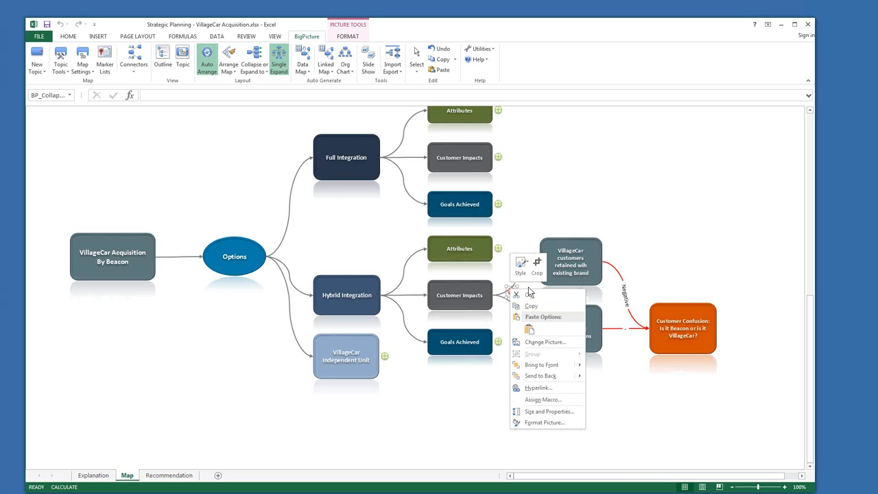
pyautogui.press('Escape')
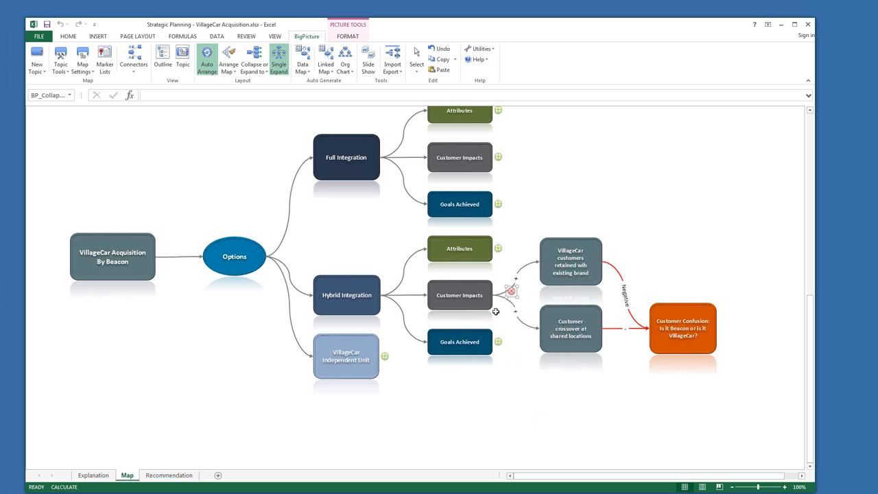
pyautogui.rightClick(532, 266)
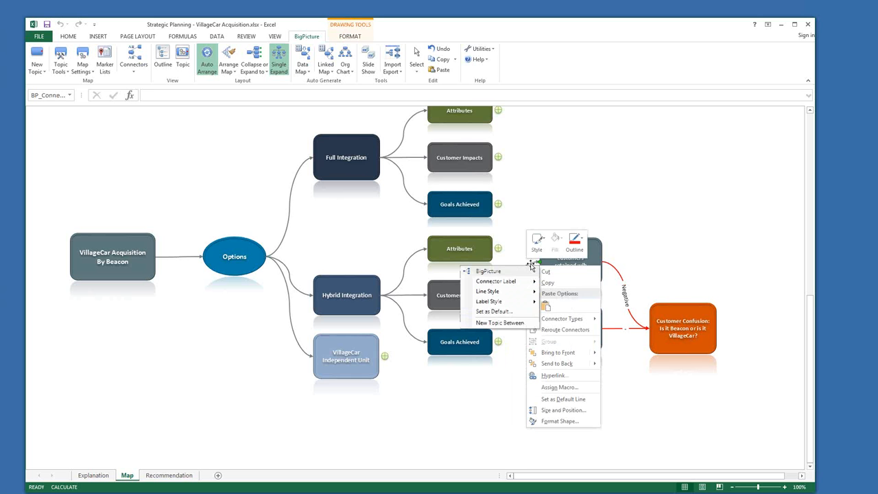
pyautogui.click(575, 244)
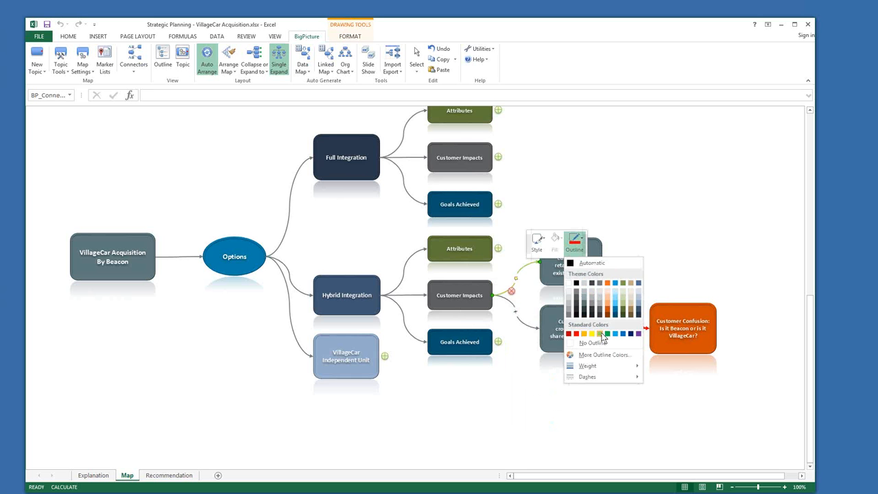
pyautogui.click(600, 333)
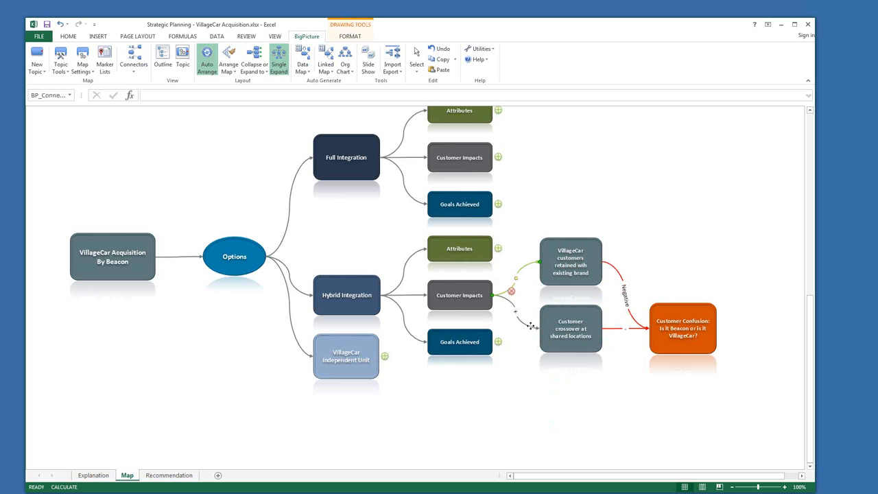
pyautogui.click(531, 328)
pyautogui.rightClick(531, 327)
pyautogui.click(578, 304)
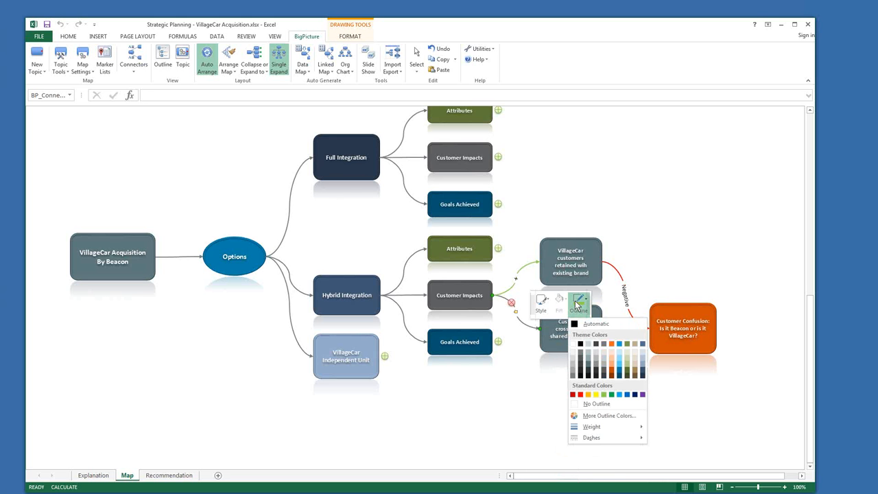
pyautogui.click(604, 394)
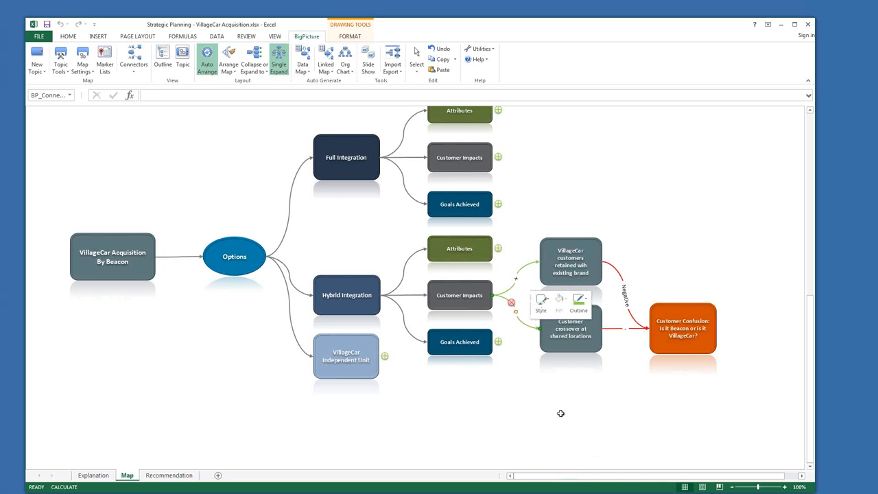
pyautogui.click(524, 435)
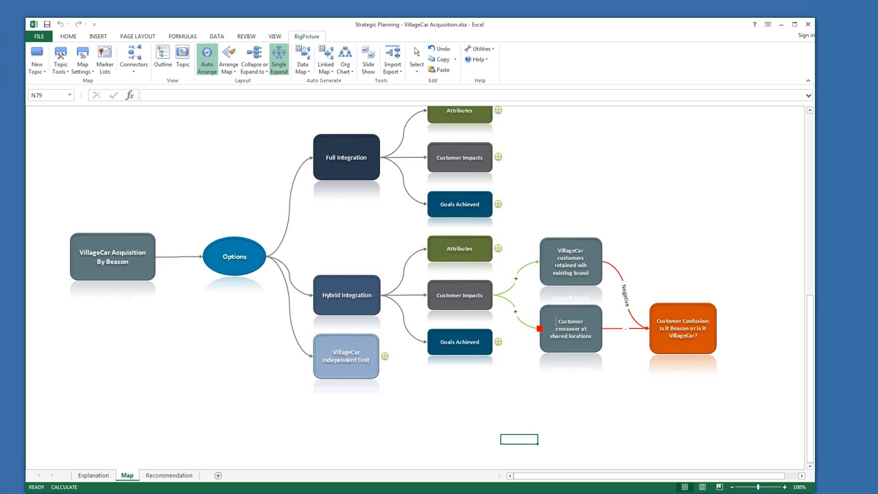
# Step: Open the Recommendation sheet and expand the Integration Decision topic and its sharing-trend subtopic through to the recommended option
pyautogui.click(170, 476)
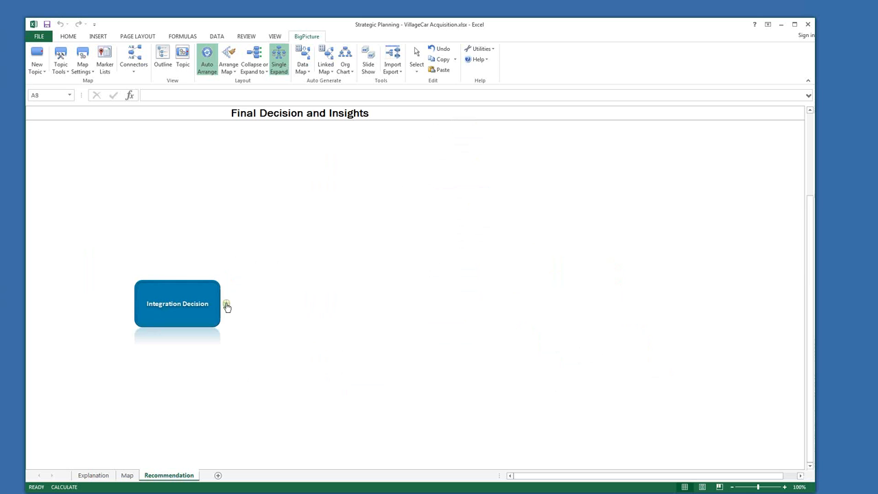
pyautogui.click(226, 303)
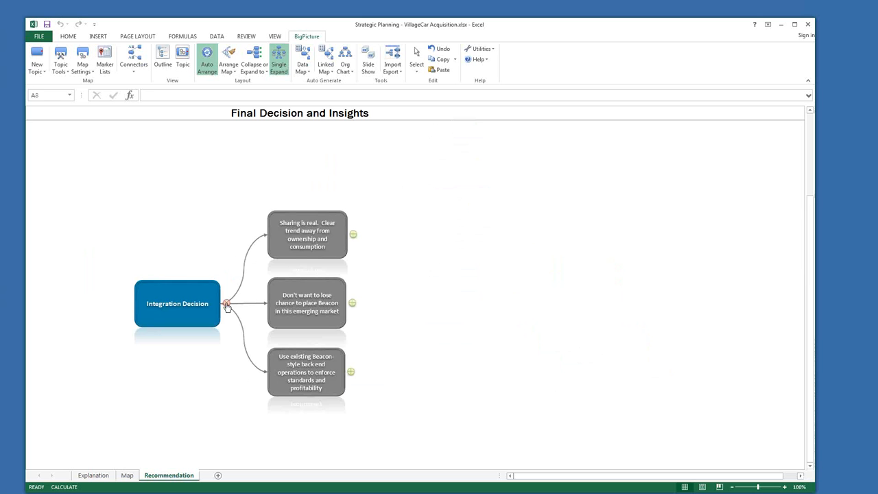
pyautogui.click(353, 234)
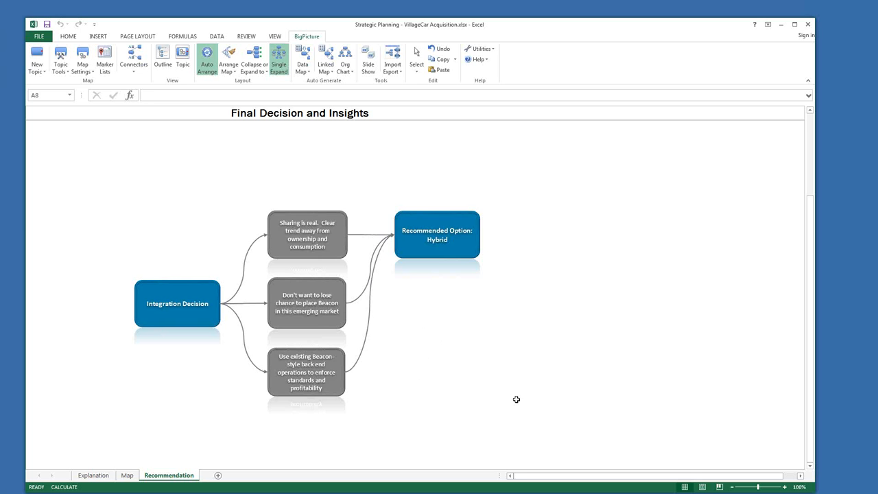
pyautogui.click(147, 409)
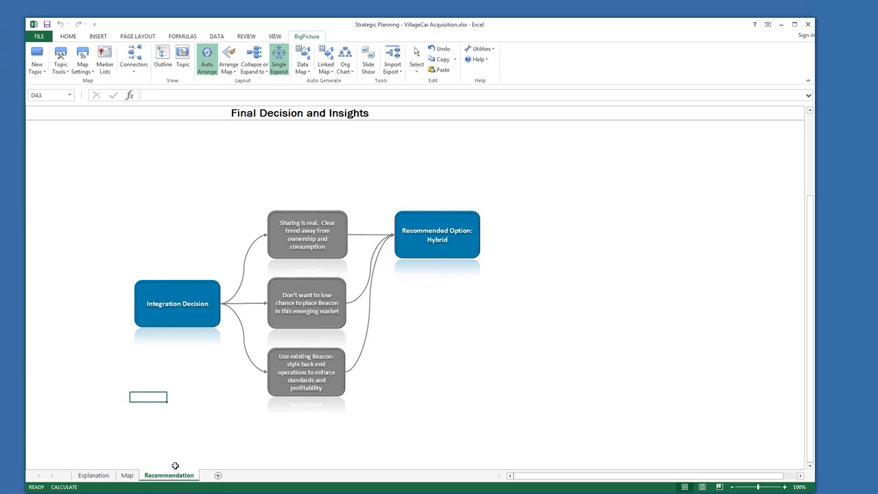
# Step: Add a new sheet and create an unconnected topic at cell C10 labelled "Where to Locate a New Plant?"
pyautogui.click(218, 476)
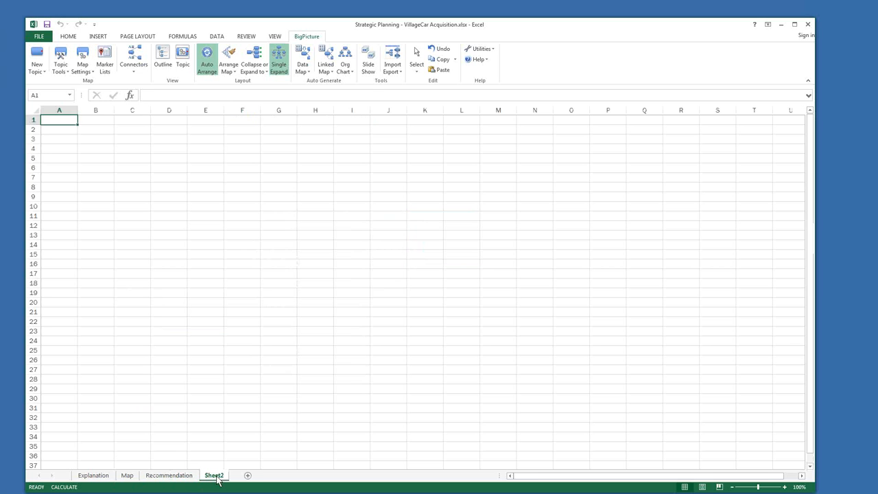
pyautogui.click(137, 207)
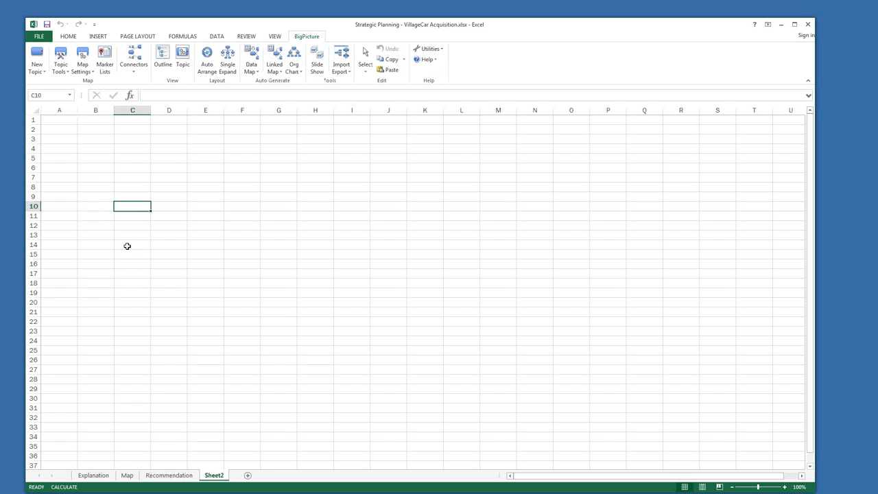
pyautogui.click(44, 74)
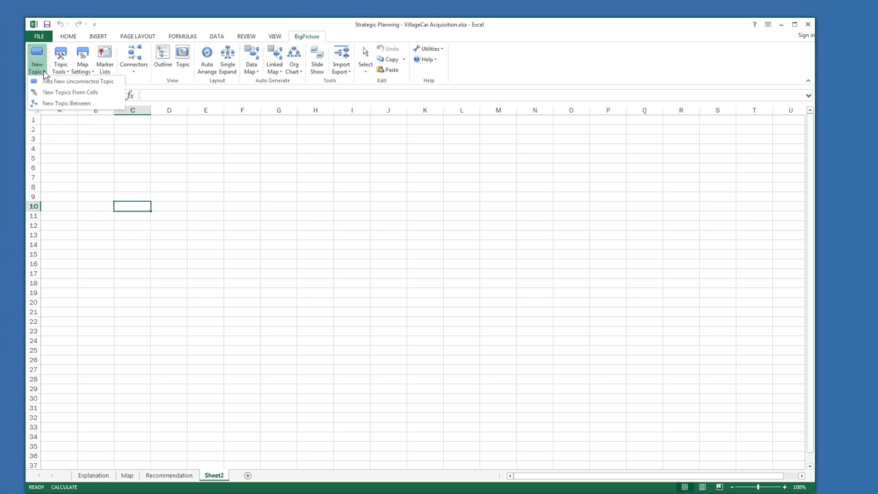
pyautogui.click(47, 83)
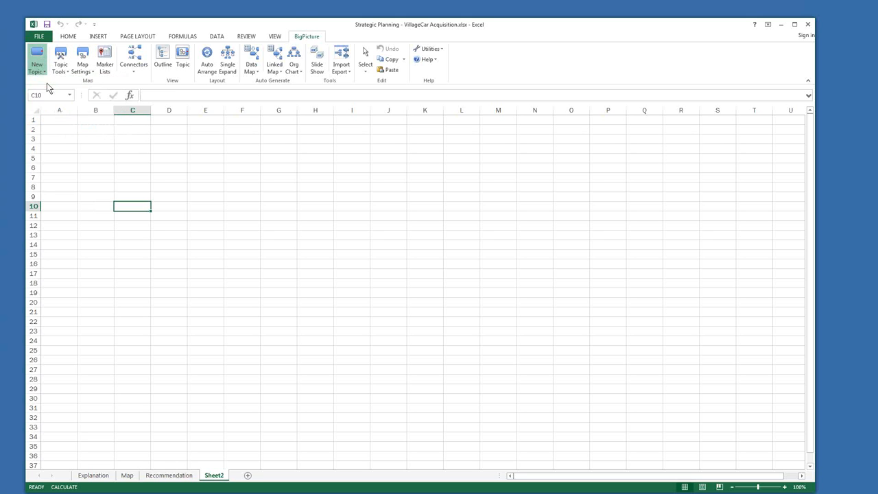
pyautogui.moveTo(153, 217)
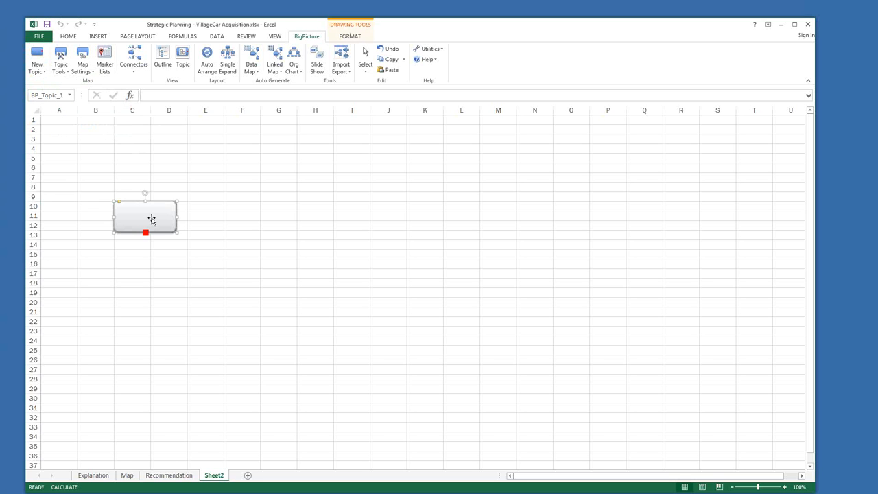
pyautogui.write('Where t')
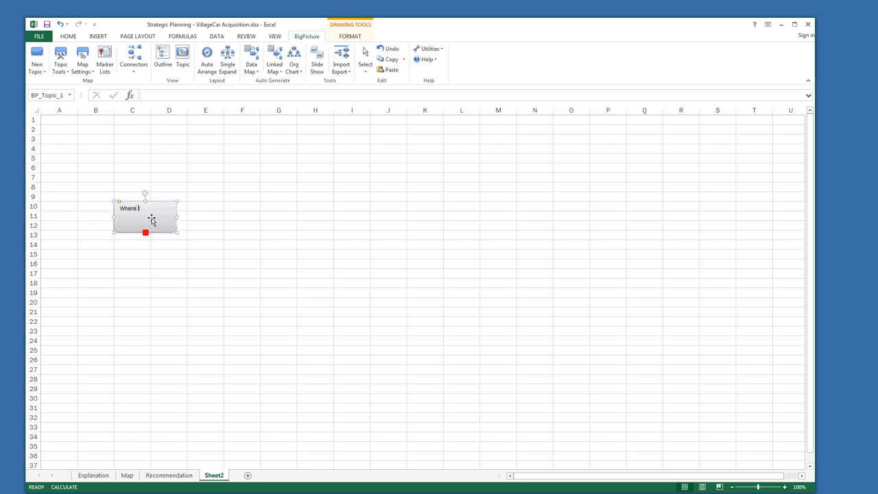
pyautogui.write('o Locate a New Plant?')
pyautogui.click(182, 276)
# Step: Add a child topic labelled "Cost of labor" to the "Where to Locate a New Plant?" topic, up and to its right
pyautogui.moveTo(179, 219); pyautogui.dragTo(269, 176)
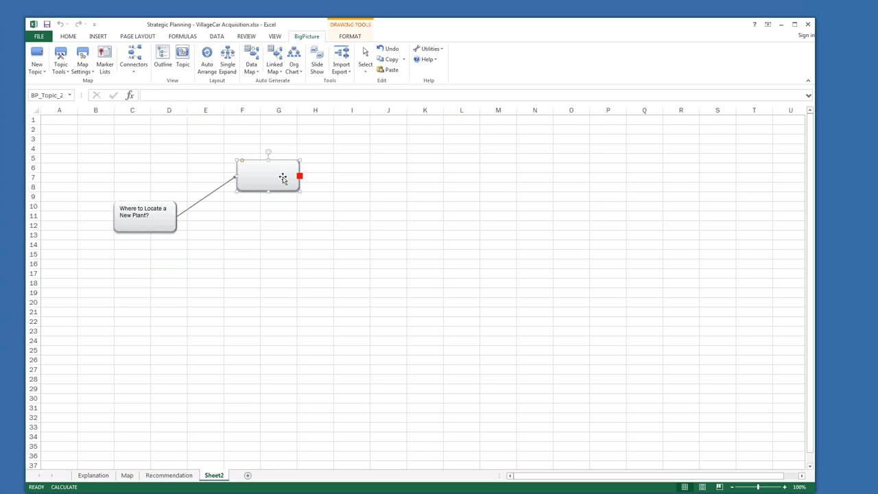
pyautogui.write('Cost')
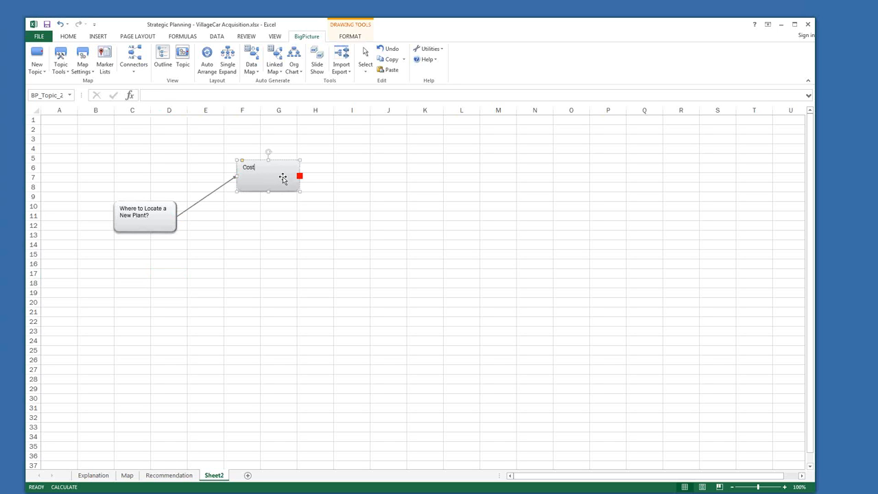
pyautogui.write(' of lao')
pyautogui.press('BackSpace')
pyautogui.press('BackSpace')
pyautogui.write('bor')
# Step: Add two more child topics to the plant location topic, labelled "Tax incentives" and "Ease of Access", below the first child
pyautogui.moveTo(179, 217); pyautogui.dragTo(245, 237)
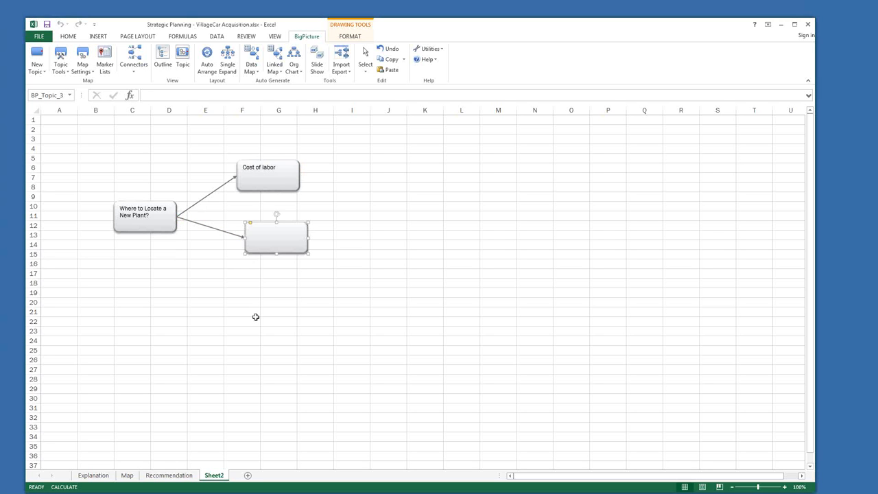
pyautogui.write('Ta')
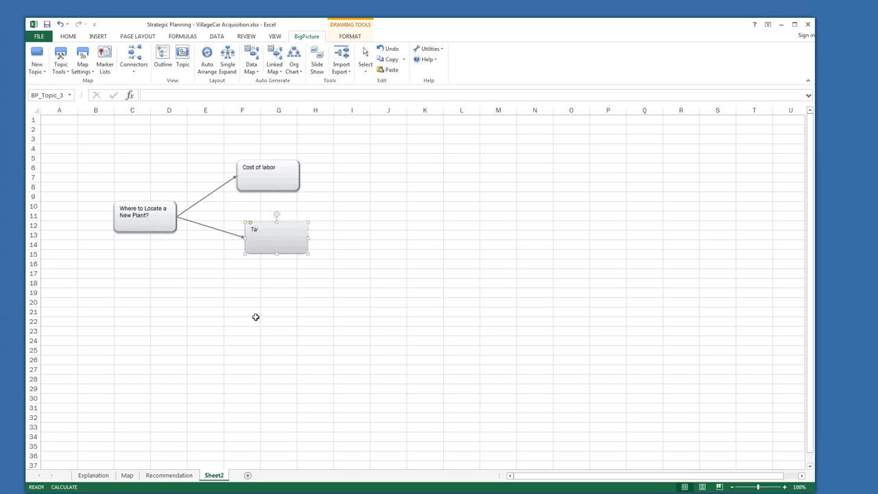
pyautogui.write('x incentives')
pyautogui.moveTo(179, 212)
pyautogui.moveTo(179, 218); pyautogui.dragTo(242, 287)
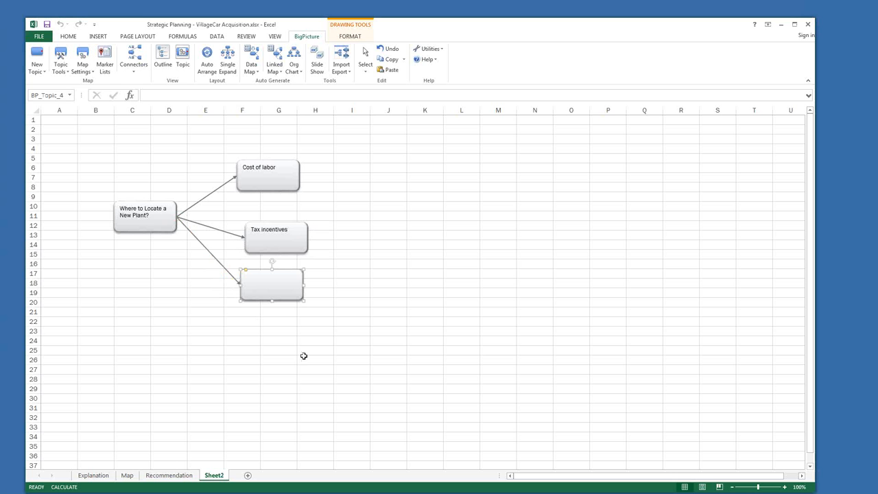
pyautogui.write('E')
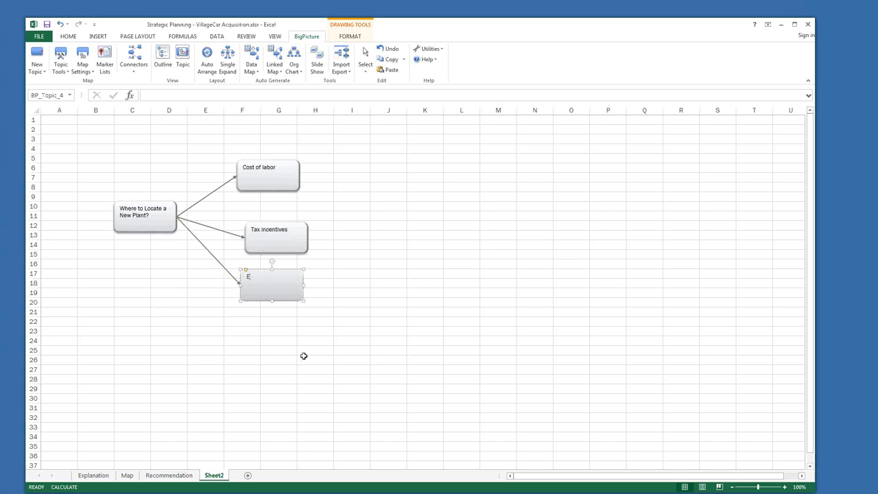
pyautogui.write('ase of Access')
pyautogui.click(277, 363)
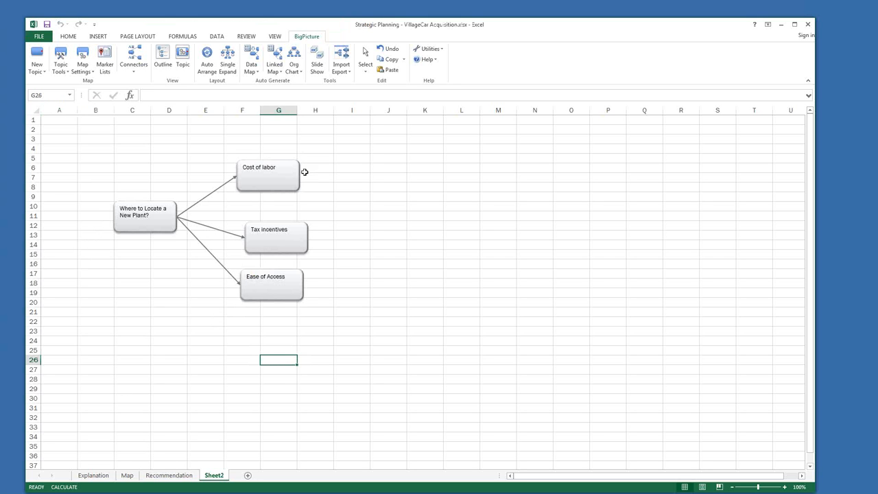
pyautogui.moveTo(286, 176)
pyautogui.moveTo(300, 177); pyautogui.dragTo(440, 179)
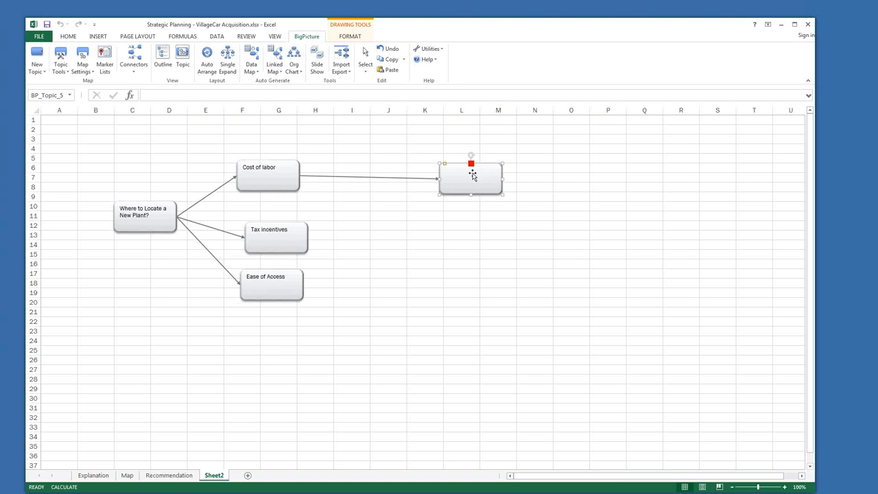
pyautogui.press('Delete')
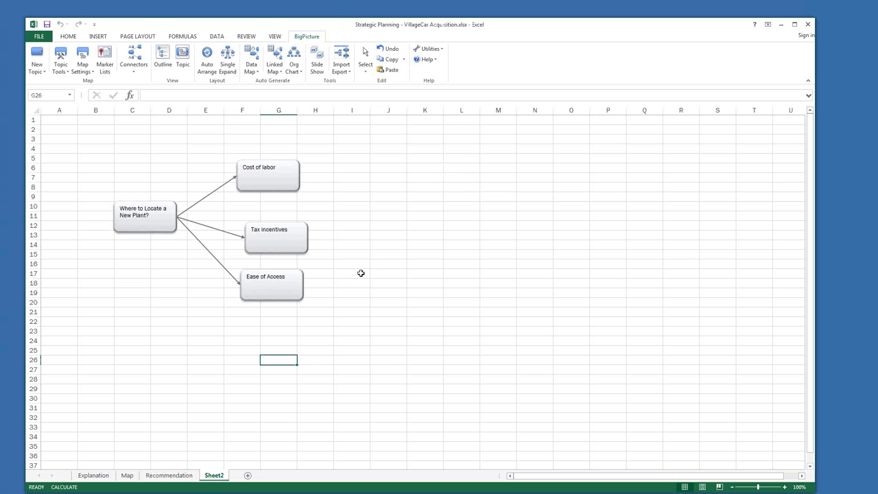
pyautogui.click(361, 273)
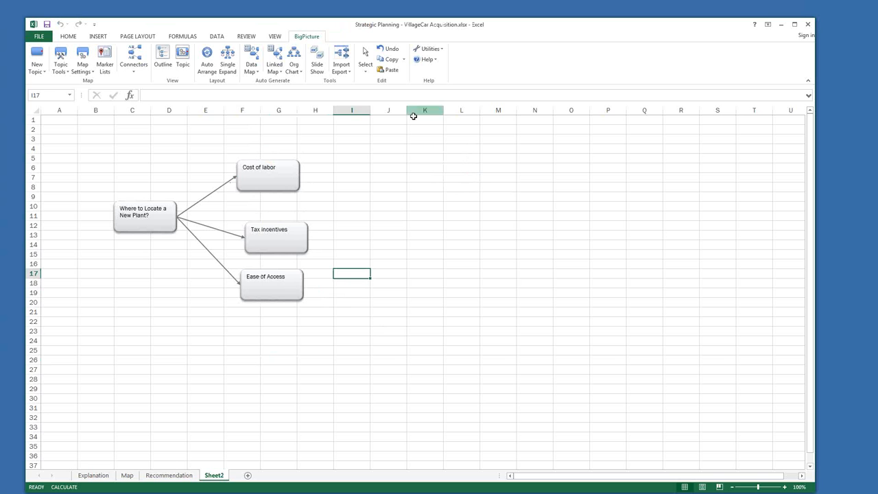
# Step: Enter "Cost of Labor" in cell L4 and "Tax Incentives" in cell L5
pyautogui.click(449, 148)
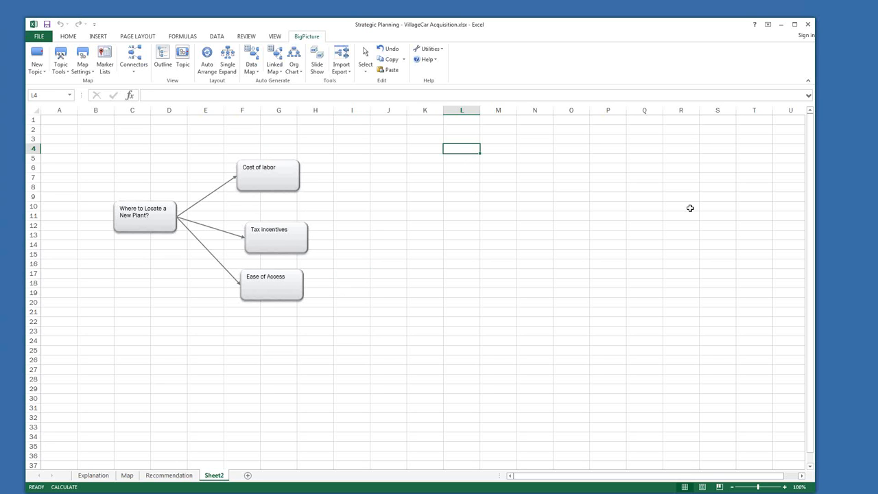
pyautogui.write('Cost of L')
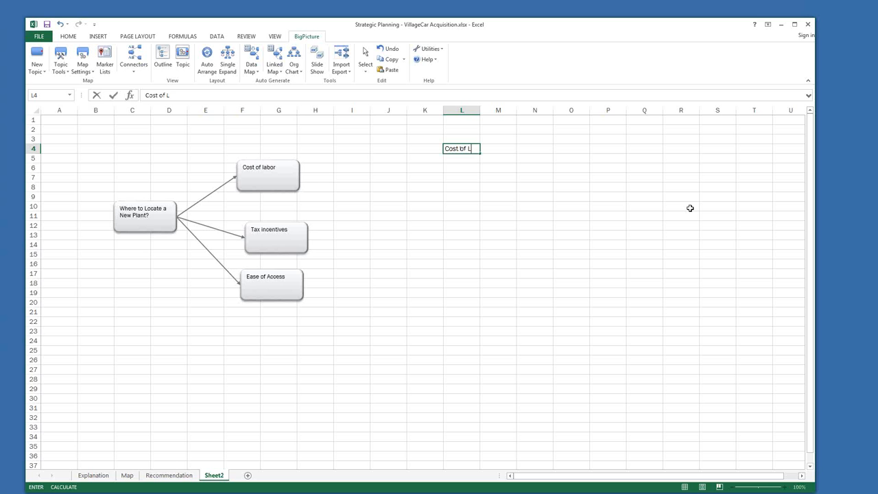
pyautogui.write('abor')
pyautogui.press('Return')
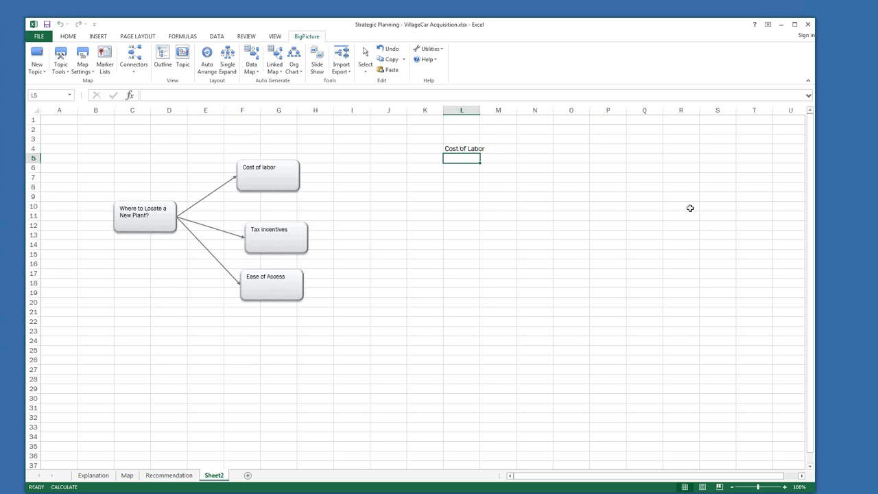
pyautogui.write('Tax ')
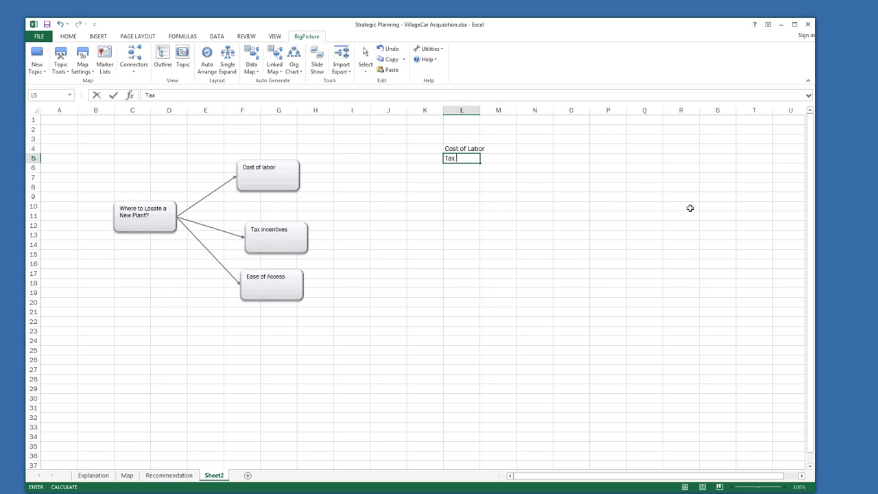
pyautogui.write('Incentives')
pyautogui.press('Return')
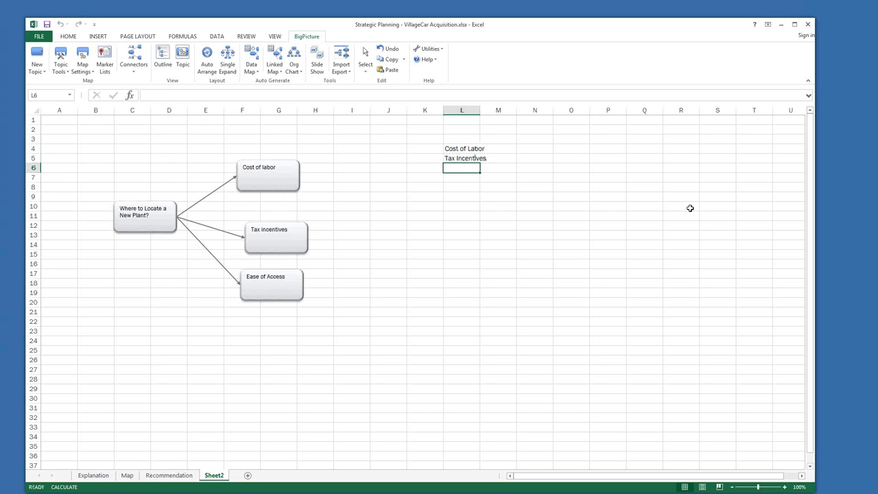
# Step: Continue the list with "Ease of Access" in cell L6 and "Economic Status" in cell L7
pyautogui.write('Ease of')
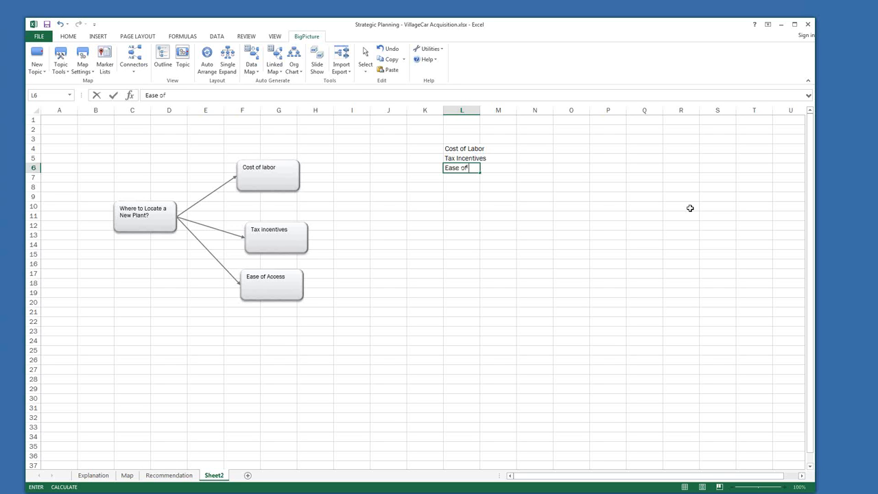
pyautogui.write(' Access')
pyautogui.press('Return')
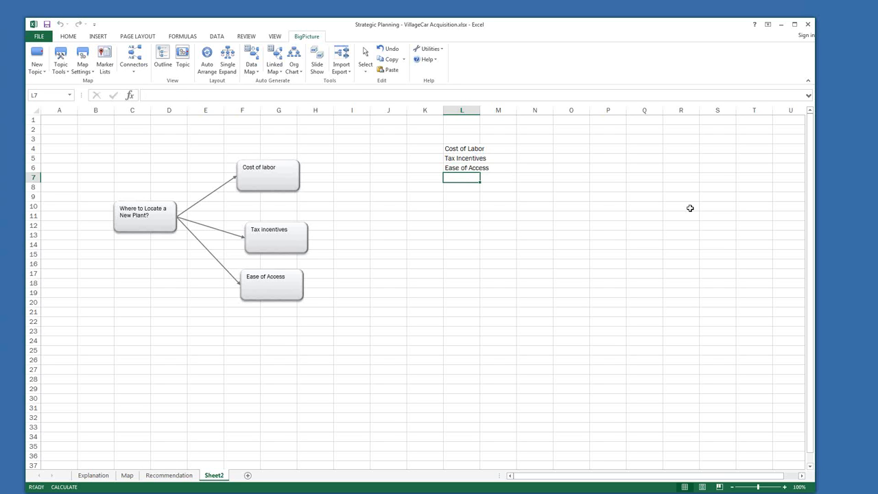
pyautogui.write('E')
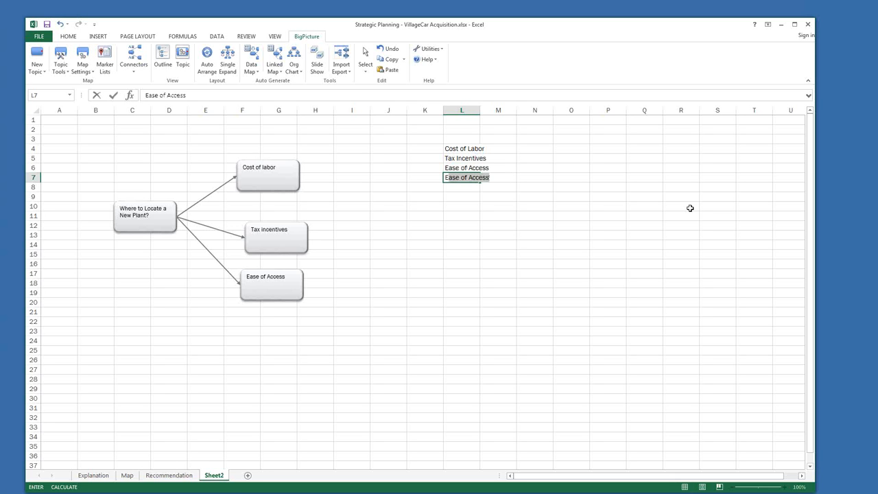
pyautogui.write('conomi')
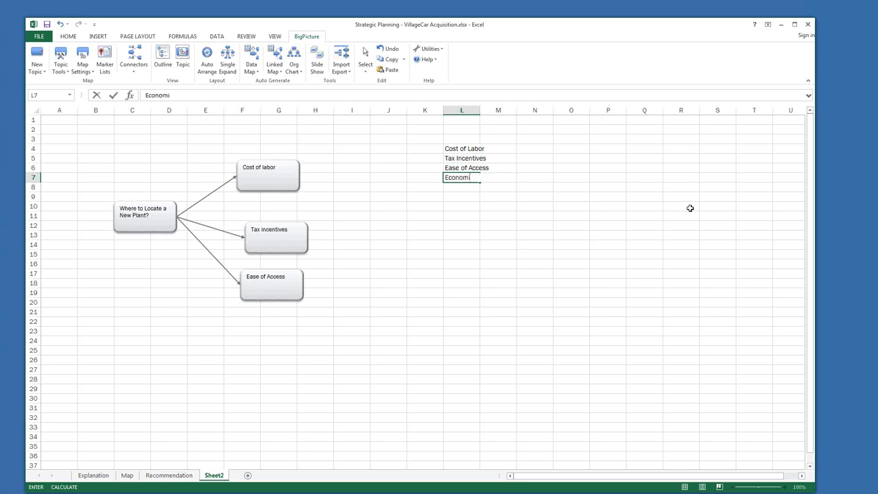
pyautogui.write('c Status')
pyautogui.press('Return')
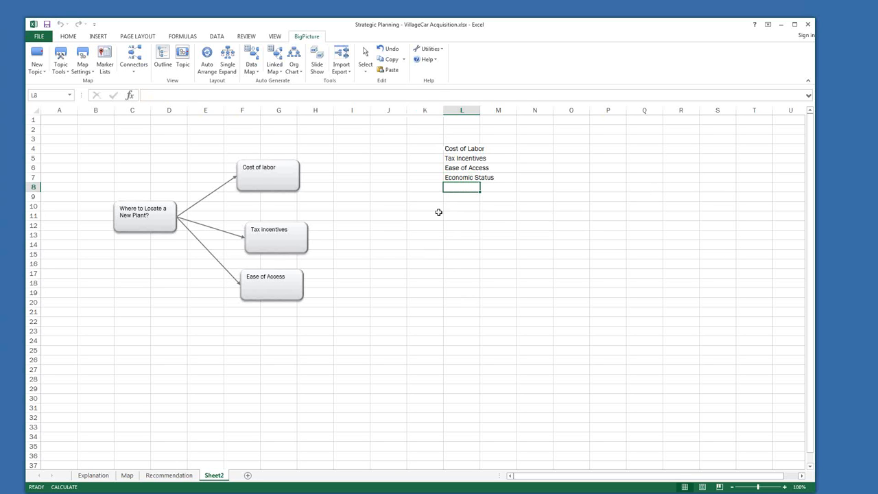
# Step: Delete the Cost of labor, Tax incentives and Ease of Access child topics from the map
pyautogui.click(265, 176)
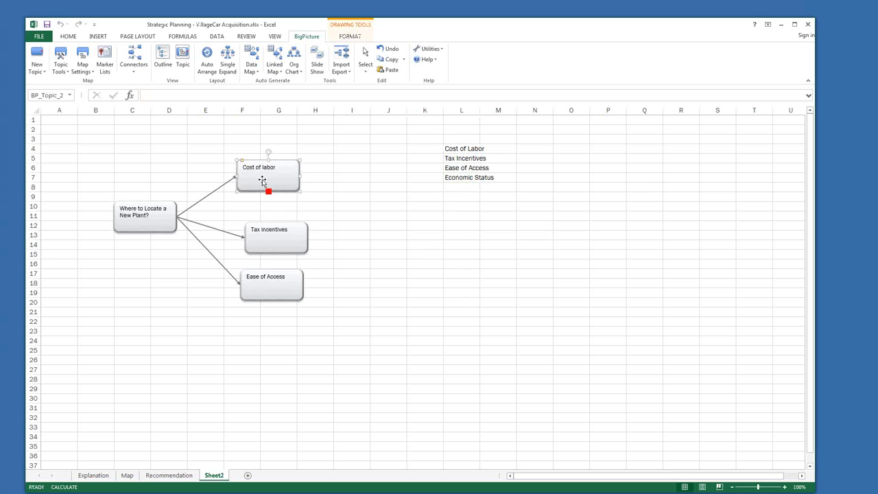
pyautogui.press('Delete')
pyautogui.click(277, 239)
pyautogui.press('Delete')
pyautogui.click(275, 285)
pyautogui.press('Delete')
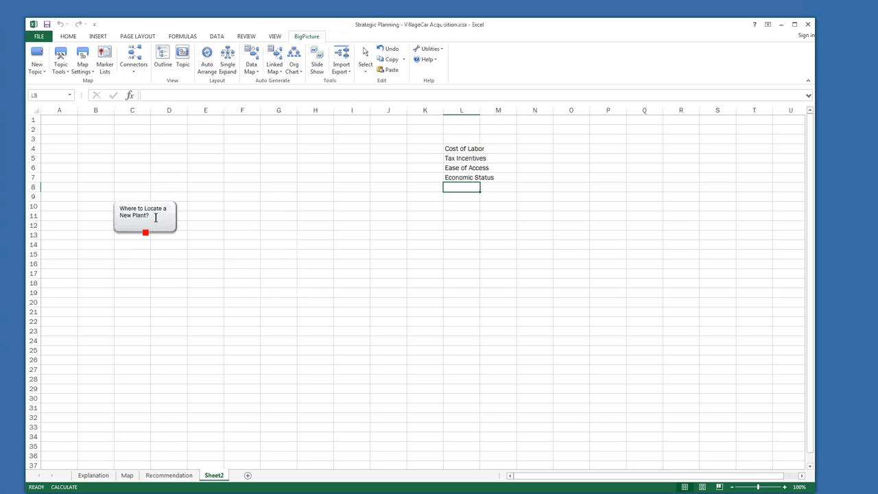
# Step: Add child topics to the "Where to Locate a New Plant?" topic, using cells L4:L7 as their labels
pyautogui.click(157, 219)
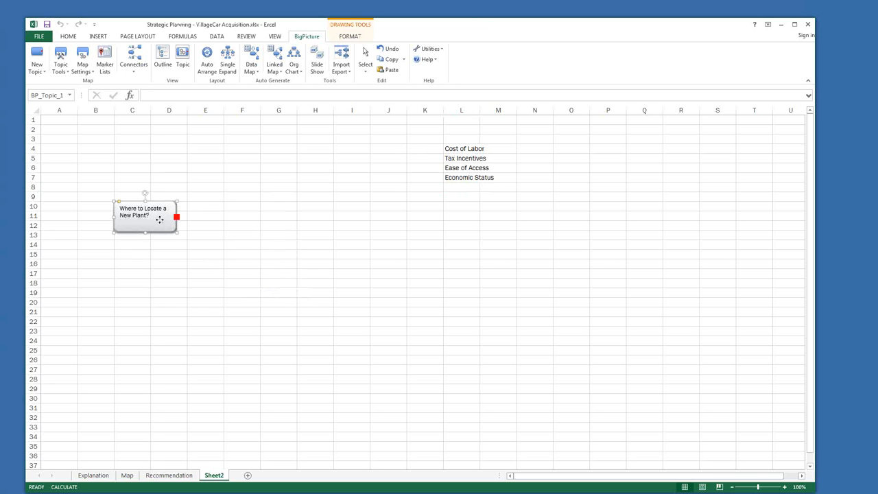
pyautogui.rightClick(159, 219)
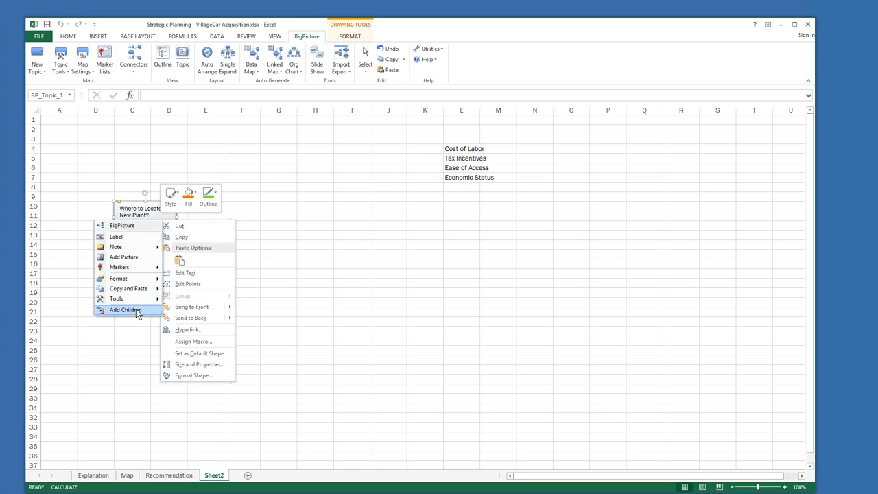
pyautogui.click(135, 309)
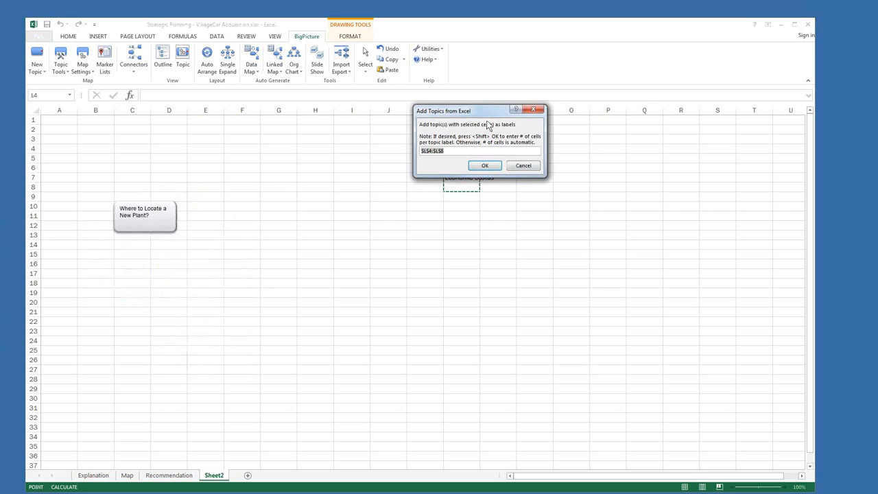
pyautogui.moveTo(483, 116); pyautogui.dragTo(481, 249)
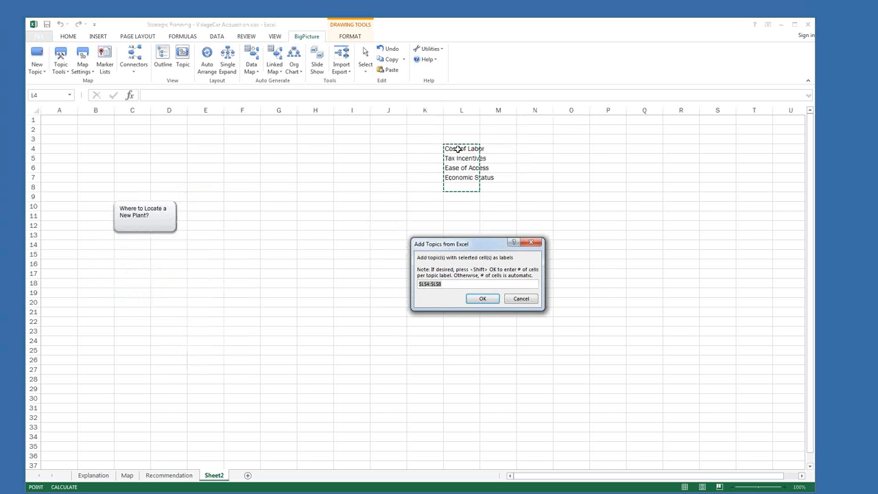
pyautogui.moveTo(458, 148); pyautogui.dragTo(460, 168)
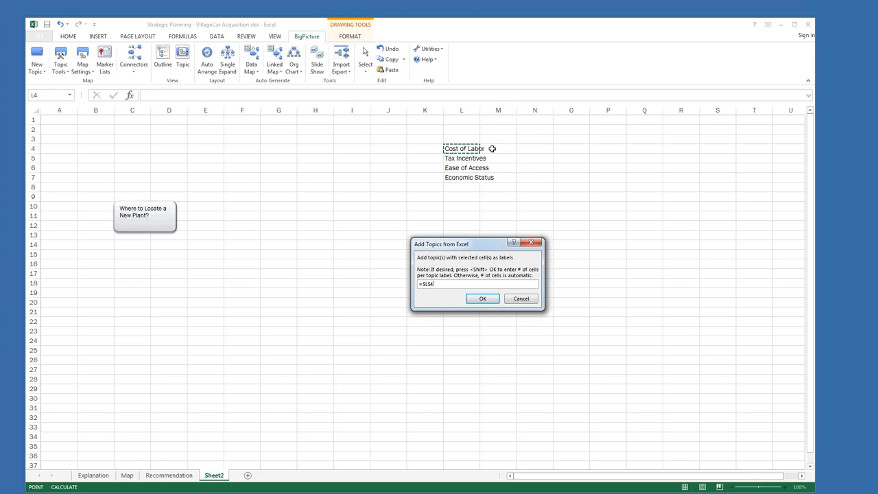
pyautogui.click(527, 148)
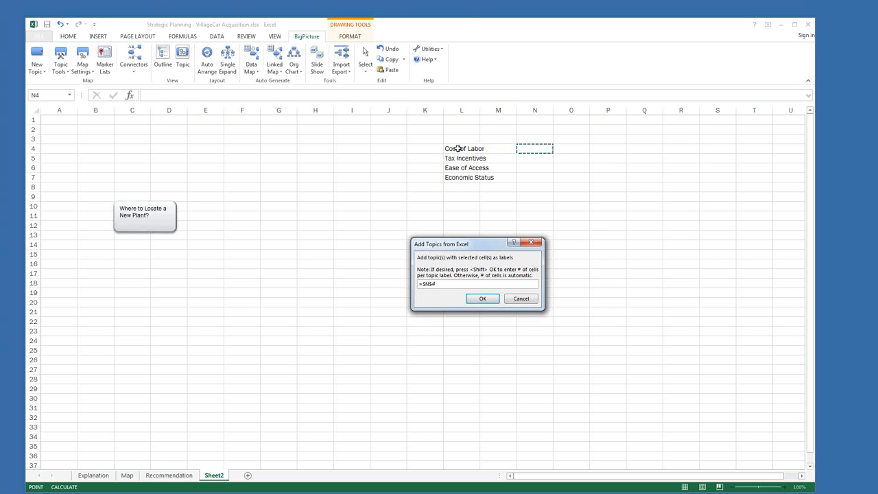
pyautogui.moveTo(458, 149); pyautogui.dragTo(464, 179)
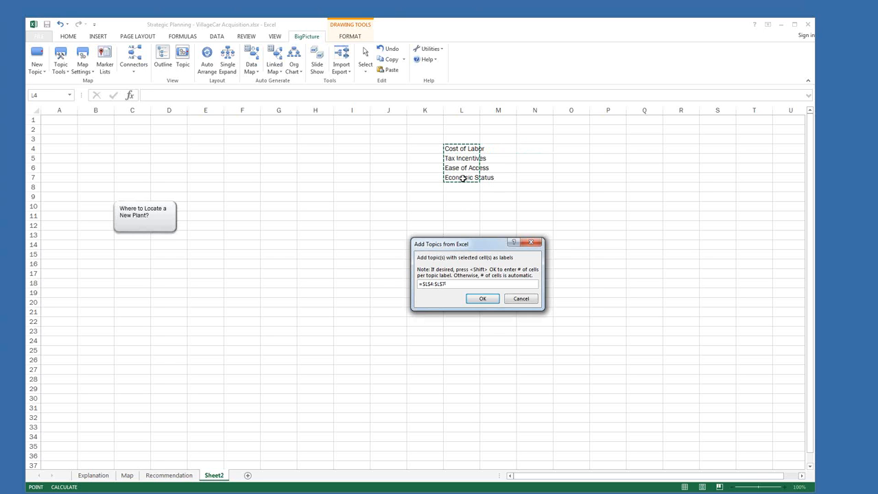
pyautogui.click(483, 300)
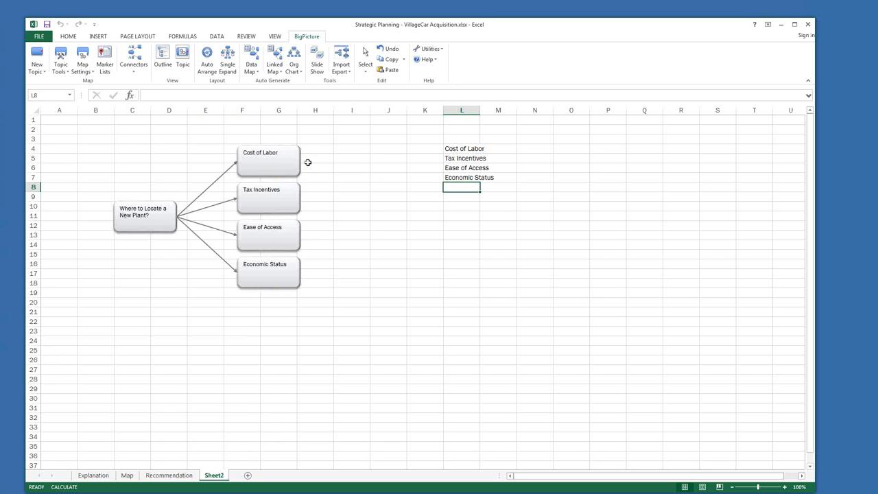
# Step: Add two blank child topics to Cost of Labor and fill all three topics with the standard light green
pyautogui.moveTo(302, 165); pyautogui.dragTo(361, 192)
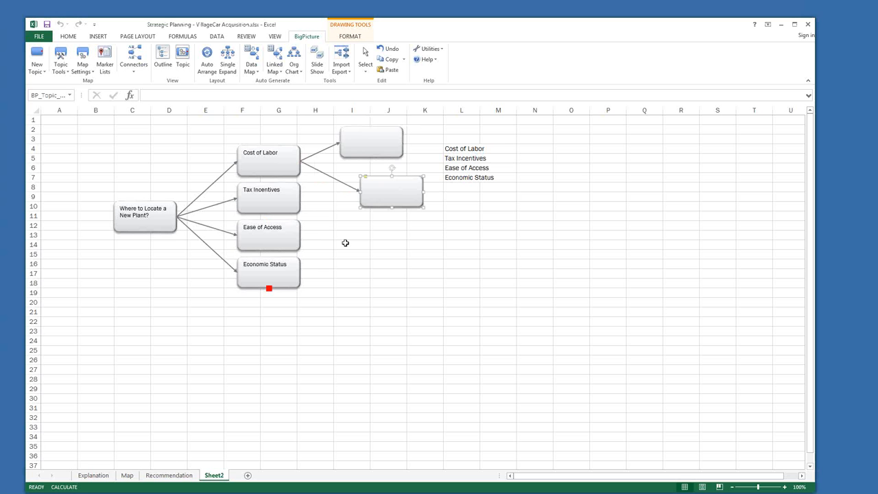
pyautogui.click(261, 158)
pyautogui.keyDown('ctrl'); pyautogui.click(362, 142); pyautogui.keyUp('ctrl')
pyautogui.keyDown('ctrl'); pyautogui.click(390, 190); pyautogui.keyUp('ctrl')
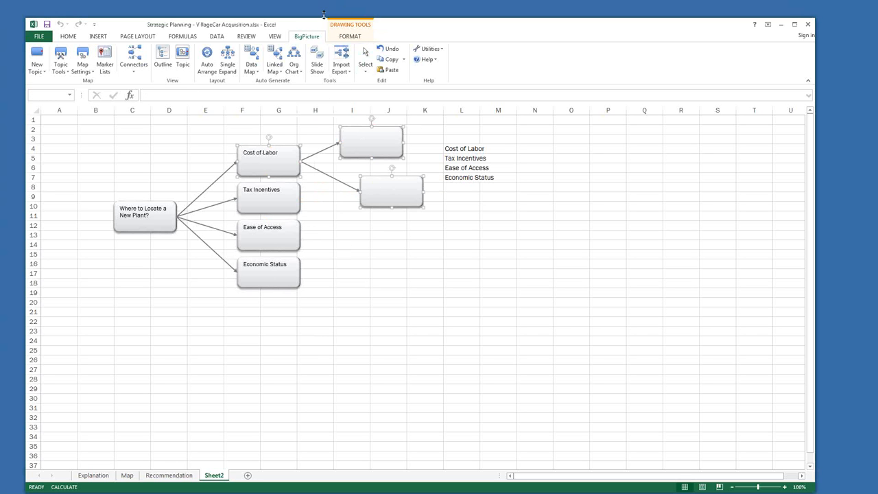
pyautogui.click(350, 37)
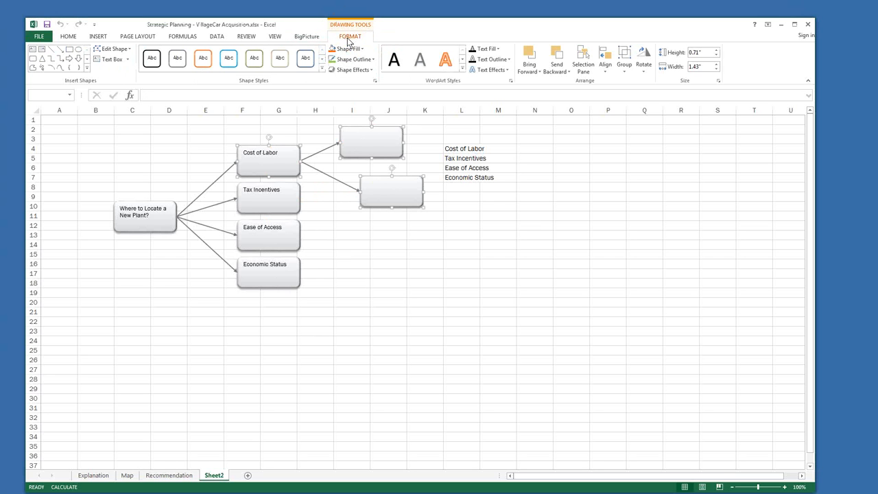
pyautogui.click(363, 50)
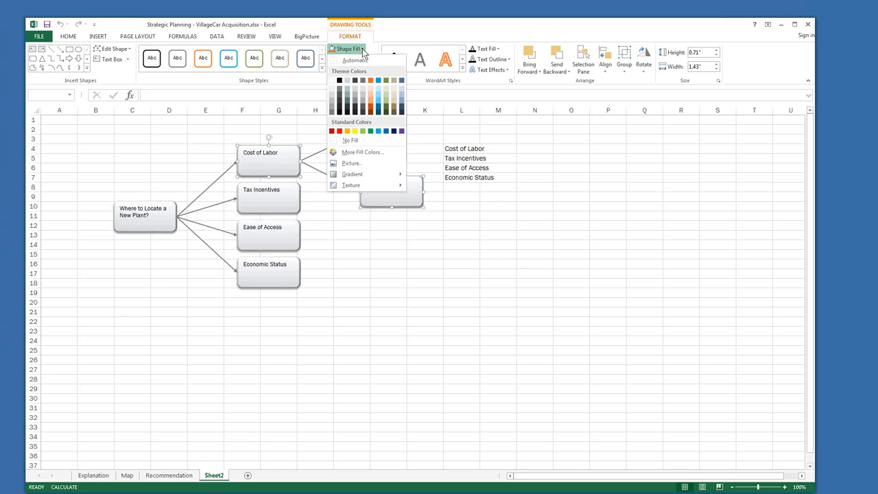
pyautogui.click(364, 131)
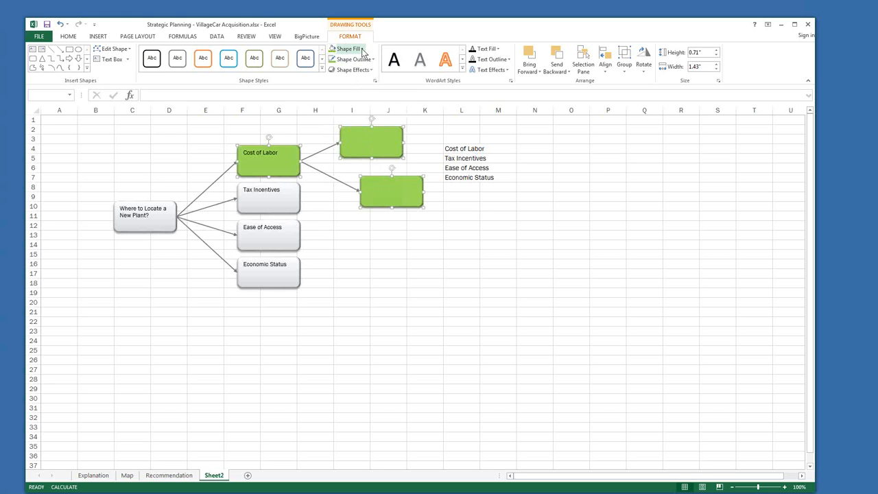
# Step: Apply the first dark-variation gradient to the Cost of Labor topic and its two children
pyautogui.click(362, 50)
pyautogui.moveTo(383, 174)
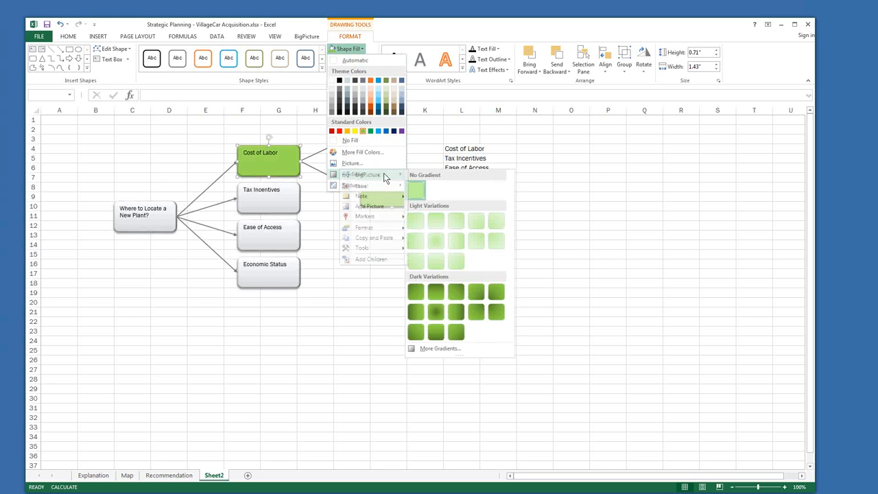
pyautogui.click(416, 293)
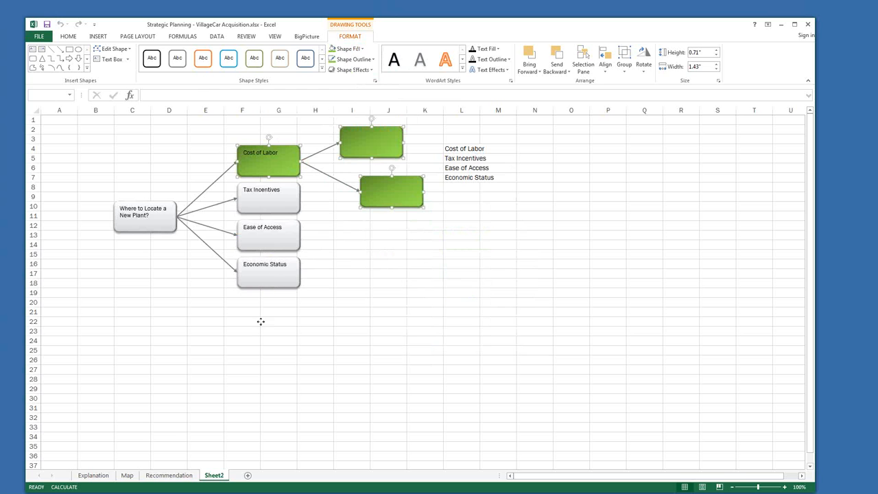
# Step: Spread the Economic Status, Ease of Access and Tax Incentives topics apart and add two blank child topics to Tax Incentives
pyautogui.moveTo(269, 275); pyautogui.dragTo(215, 365)
pyautogui.moveTo(269, 237); pyautogui.dragTo(292, 305)
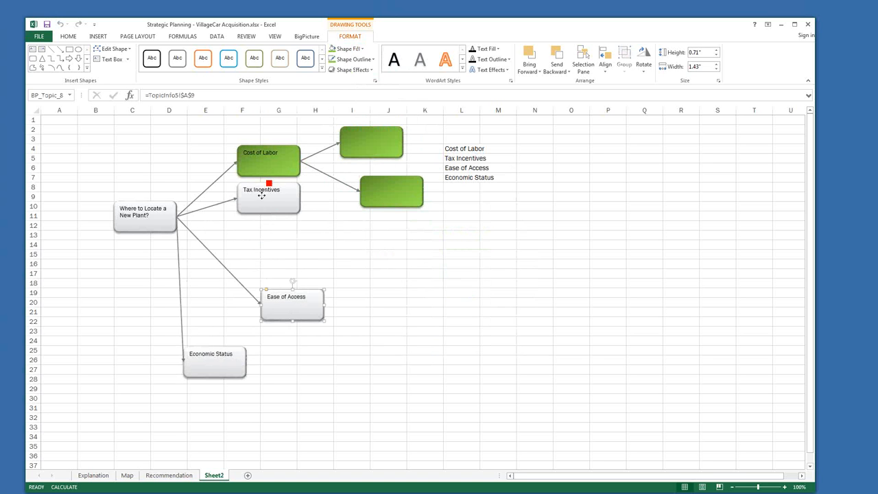
pyautogui.moveTo(262, 195); pyautogui.dragTo(303, 238)
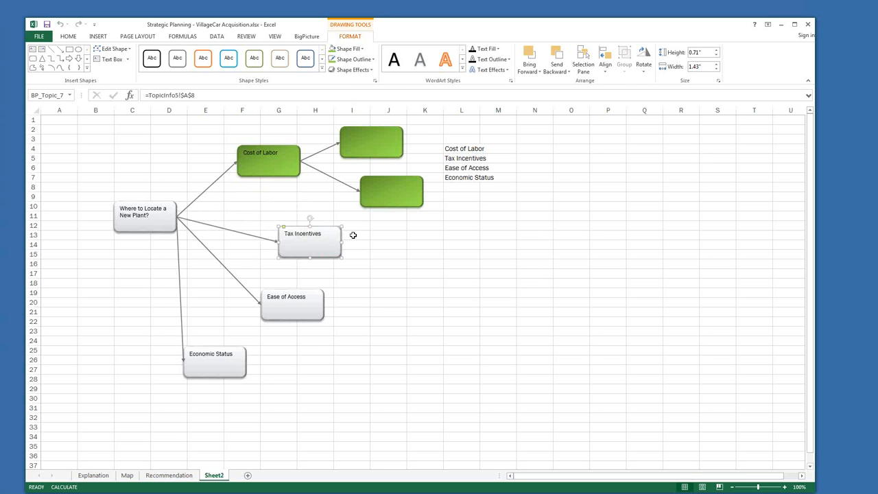
pyautogui.click(343, 245)
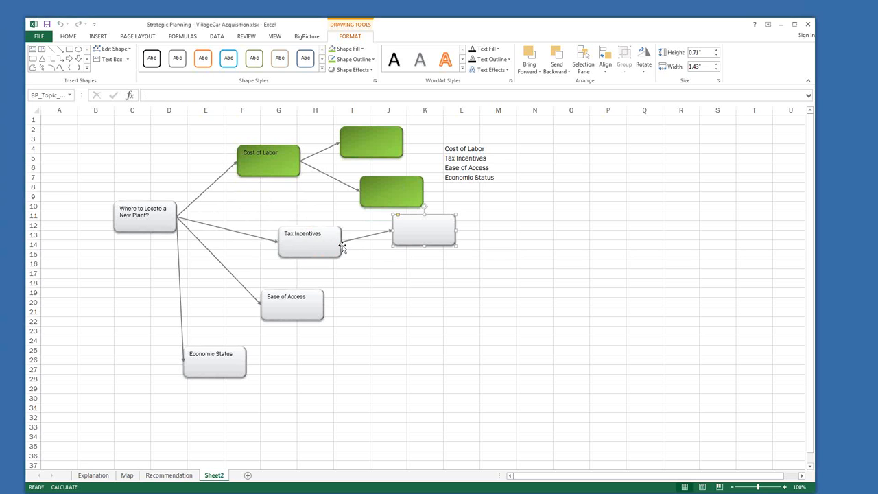
pyautogui.moveTo(343, 240); pyautogui.dragTo(421, 298)
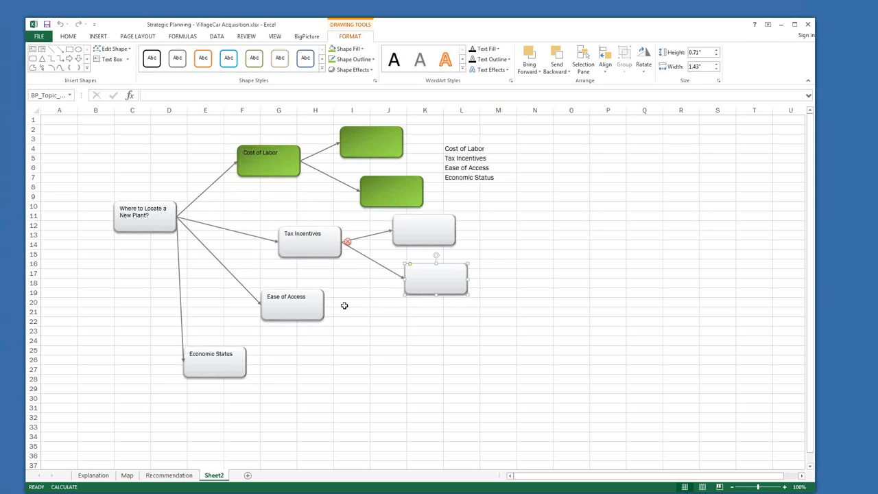
# Step: Select only the children of the Tax Incentives topic and change their shape to an oval
pyautogui.click(301, 245)
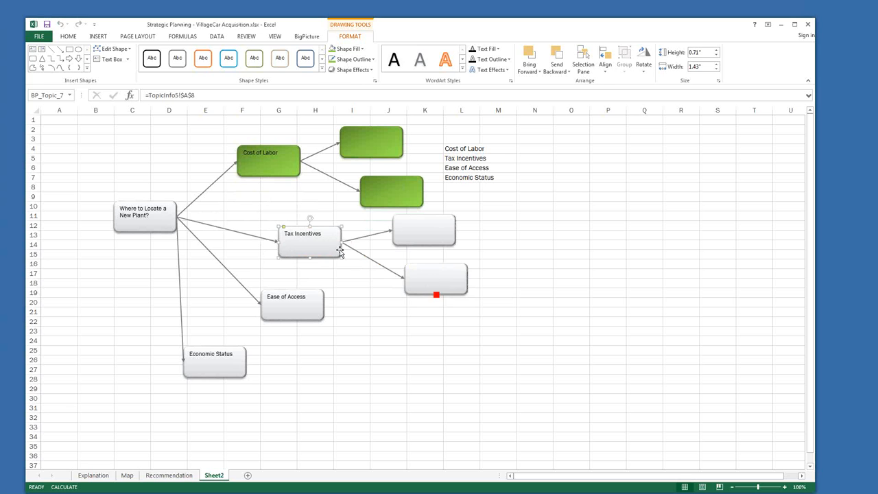
pyautogui.click(309, 37)
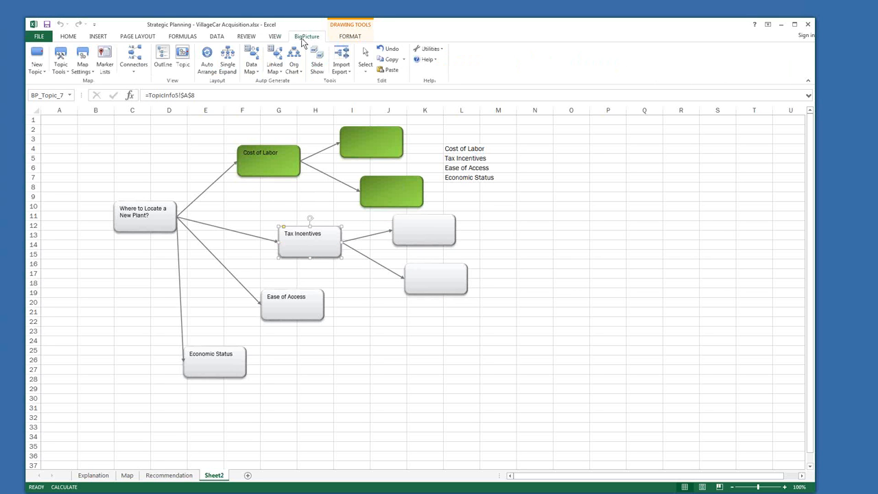
pyautogui.click(367, 74)
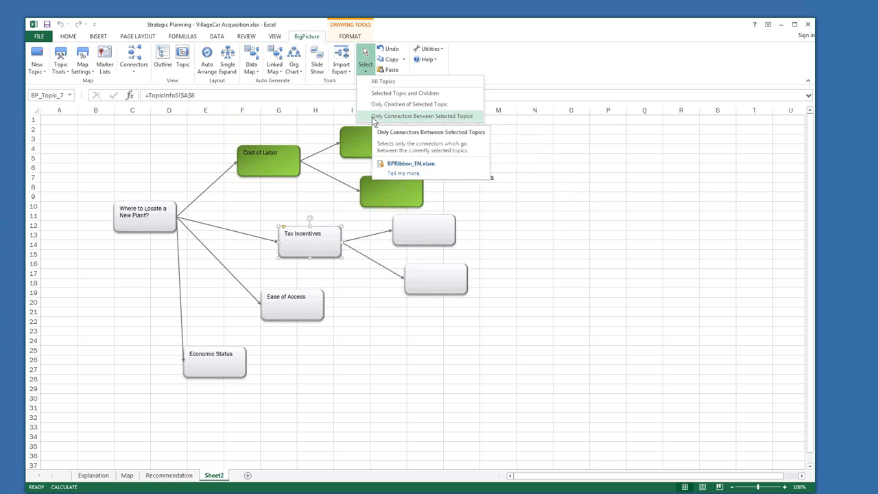
pyautogui.click(441, 106)
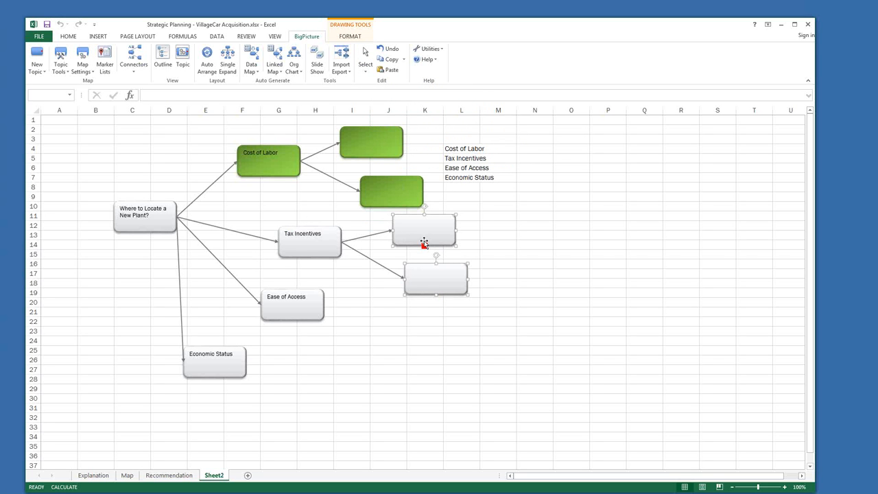
pyautogui.click(350, 34)
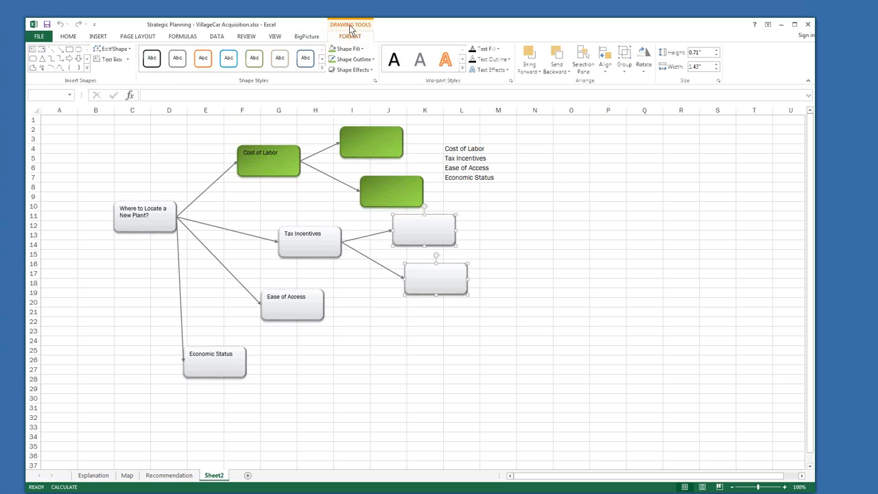
pyautogui.click(128, 52)
pyautogui.moveTo(131, 61)
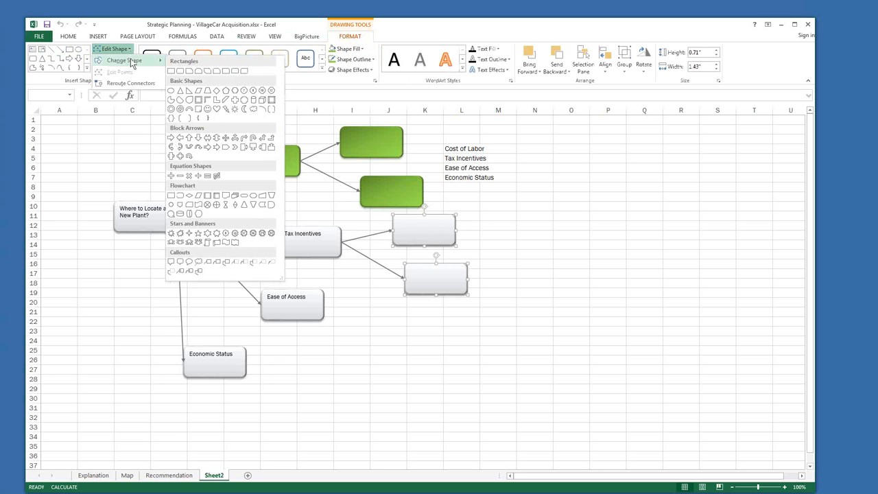
pyautogui.click(170, 91)
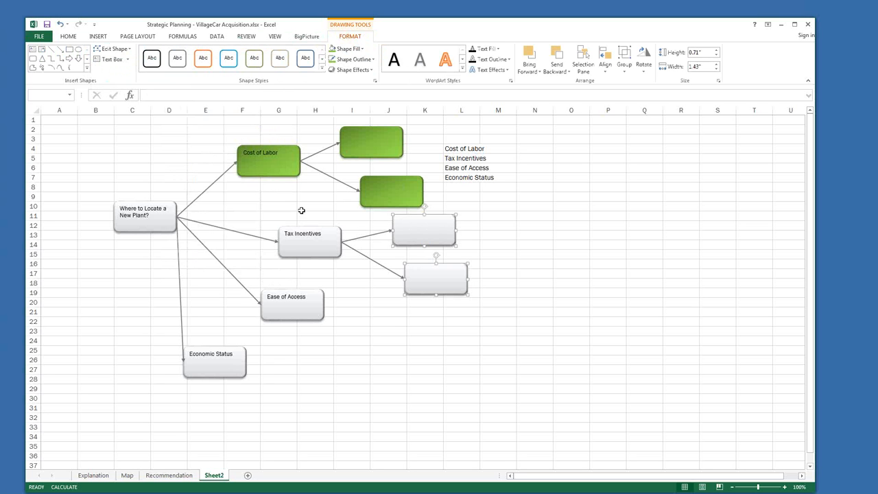
pyautogui.click(405, 401)
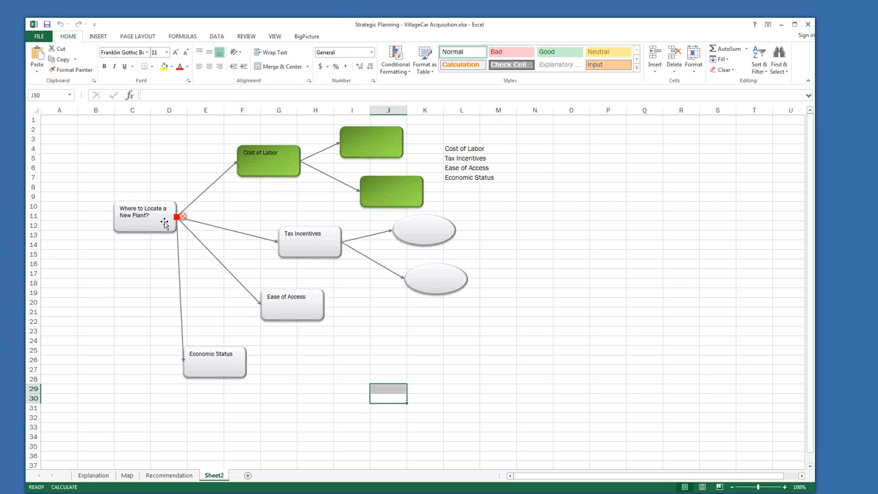
# Step: Align the Cost of Labor, Tax Incentives, Ease of Access and Economic Status topics with one another using Align Center
pyautogui.click(270, 155)
pyautogui.keyDown('ctrl'); pyautogui.click(310, 245); pyautogui.keyUp('ctrl')
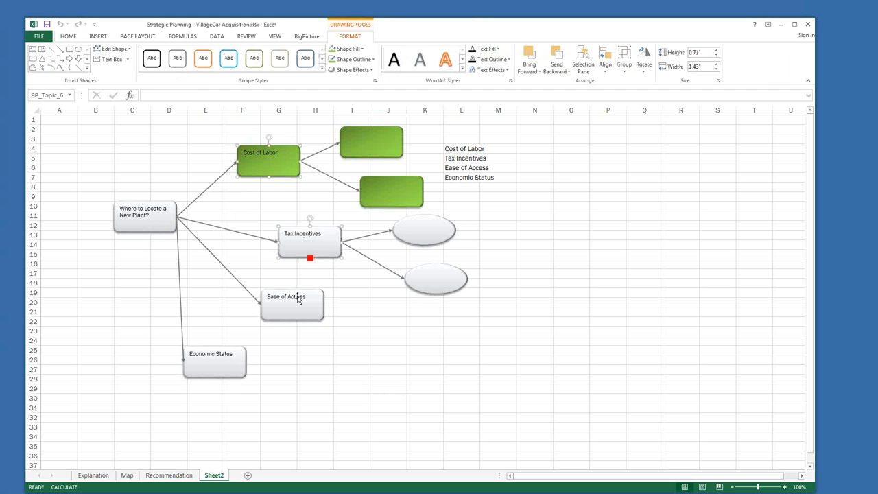
pyautogui.keyDown('ctrl'); pyautogui.click(298, 300); pyautogui.keyUp('ctrl')
pyautogui.keyDown('ctrl'); pyautogui.click(206, 367); pyautogui.keyUp('ctrl')
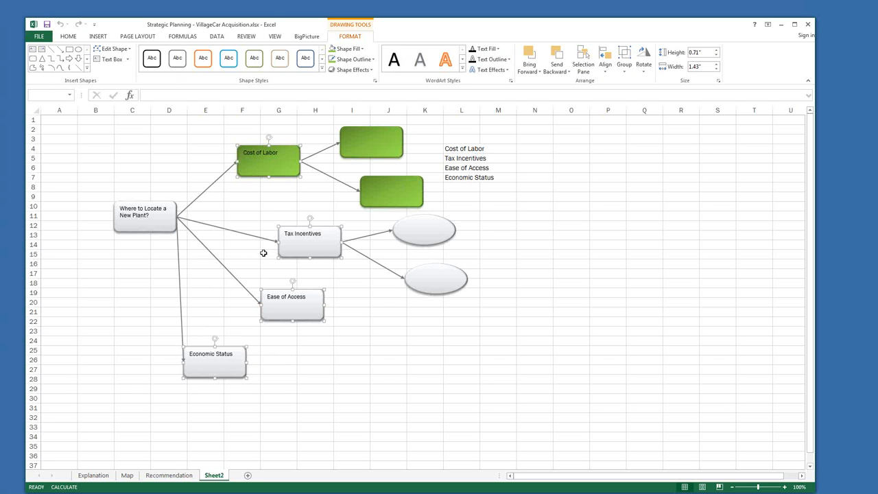
pyautogui.click(606, 77)
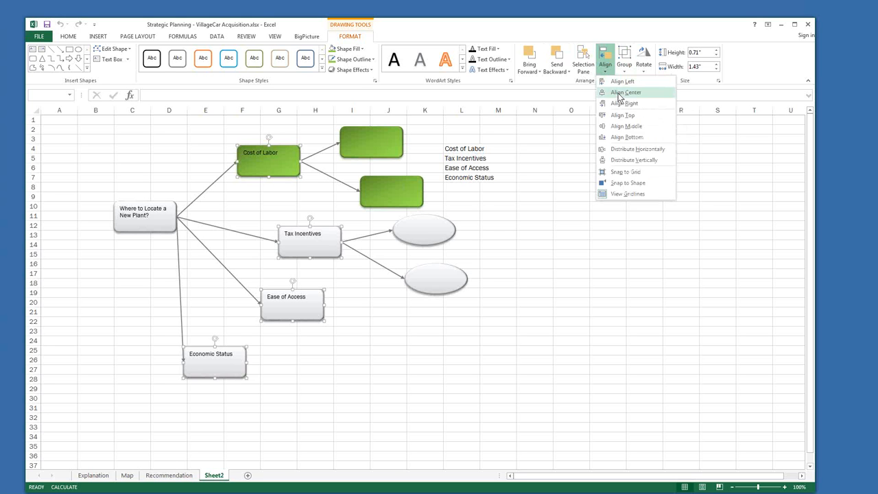
pyautogui.click(620, 95)
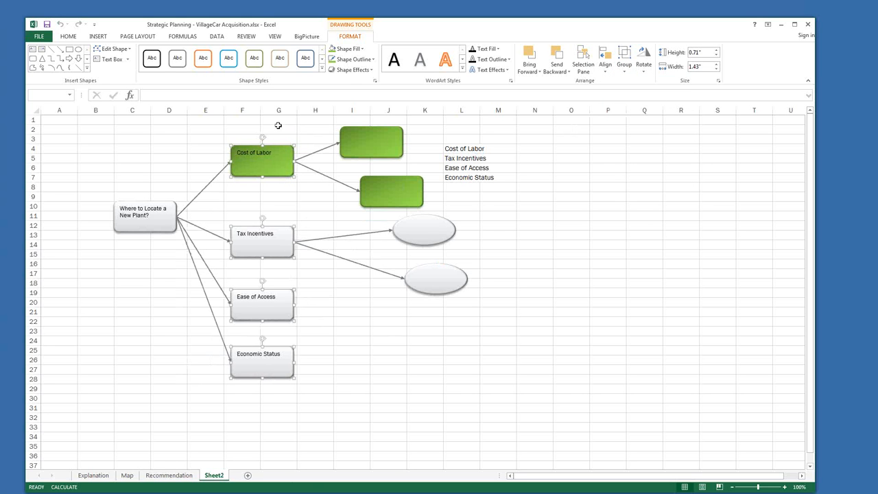
pyautogui.click(116, 382)
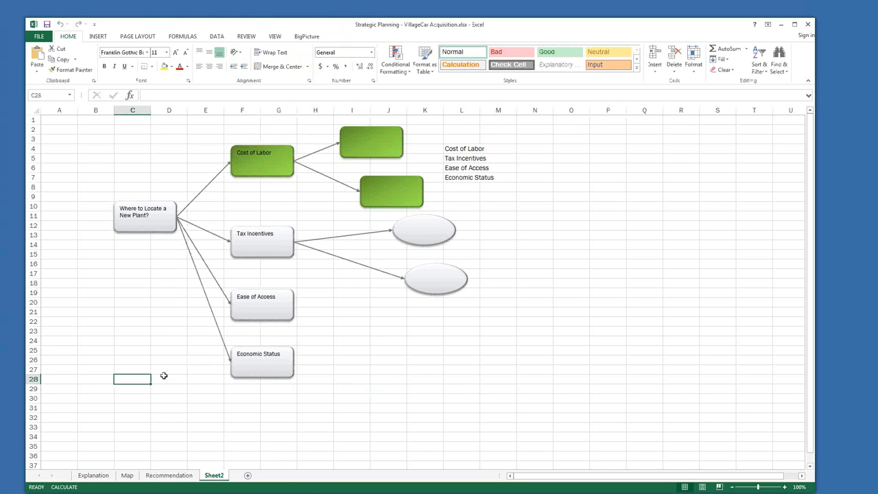
# Step: Move the Economic Status topic out of line, turn on automatic layout for the map, and collapse the Tax Incentives branch
pyautogui.click(305, 35)
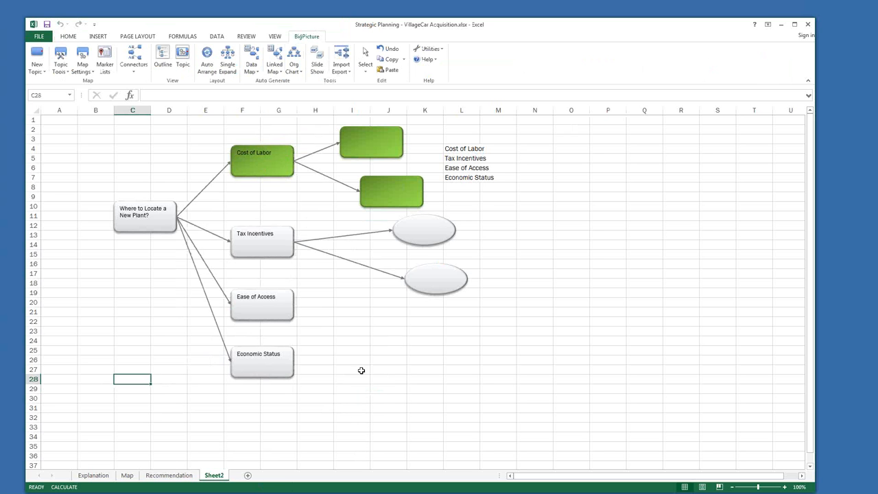
pyautogui.moveTo(265, 365); pyautogui.dragTo(239, 378)
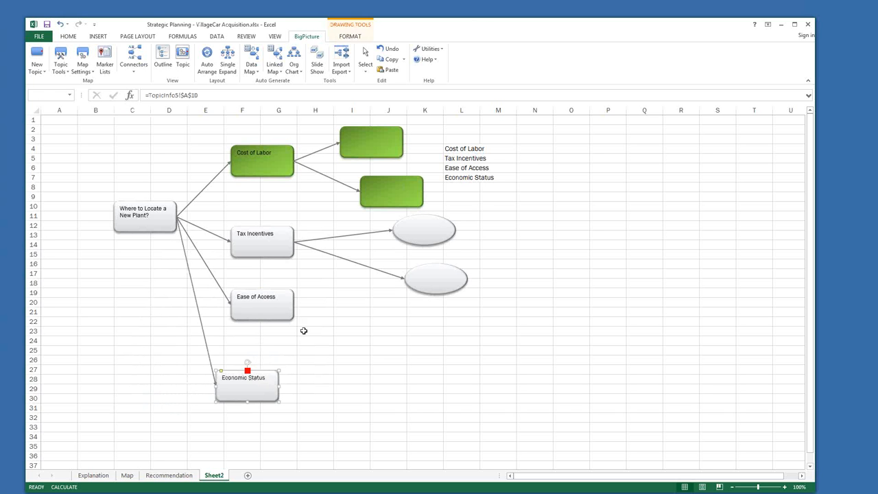
pyautogui.click(206, 58)
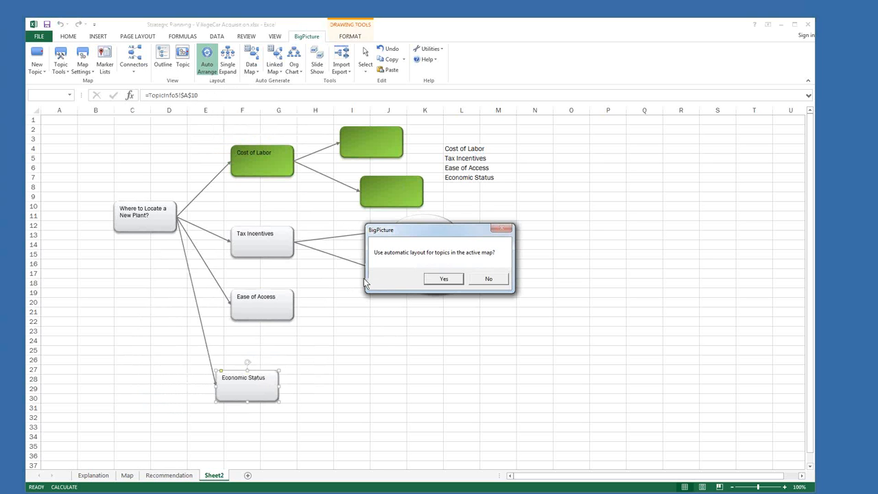
pyautogui.click(444, 280)
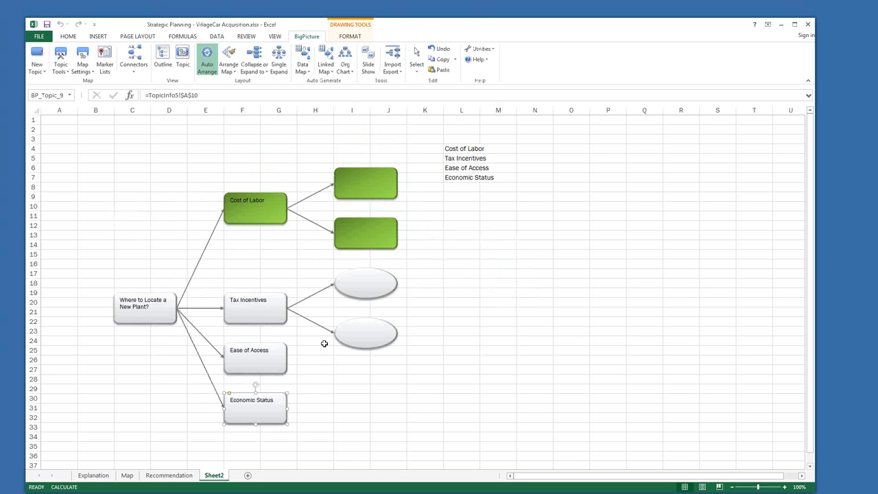
pyautogui.click(293, 309)
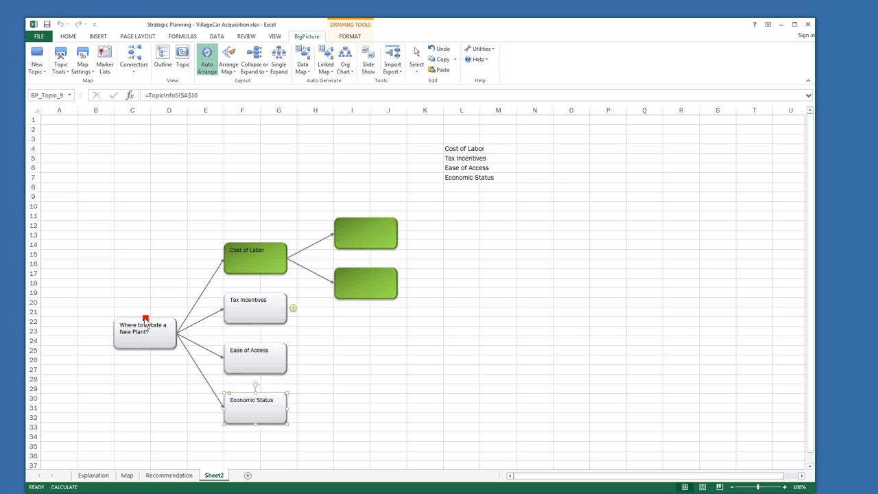
# Step: Add three blank child topics to the Where to Locate a New Plant? topic, one above, one to its left and one below
pyautogui.moveTo(145, 319); pyautogui.dragTo(153, 242)
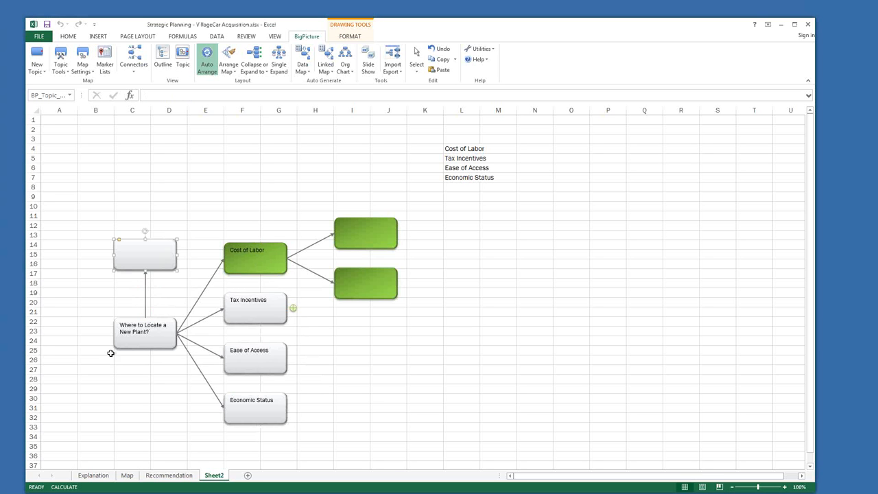
pyautogui.moveTo(115, 338); pyautogui.dragTo(67, 338)
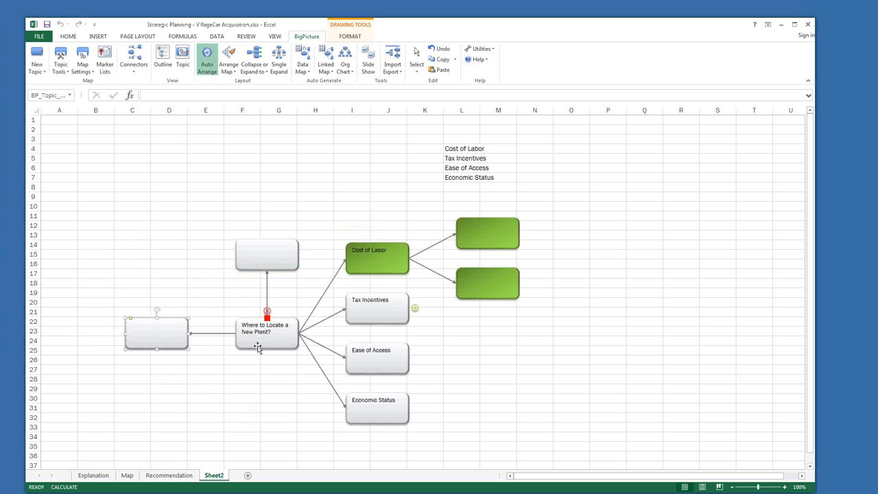
pyautogui.moveTo(267, 351)
pyautogui.mouseDown()
pyautogui.moveTo(269, 384)
pyautogui.moveTo(265, 356)
pyautogui.mouseUp()
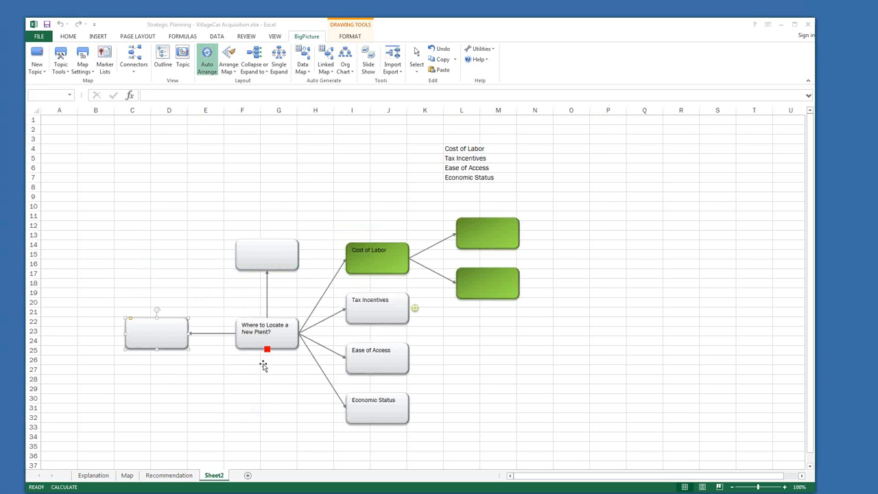
# Step: Change the Where to Locate a New Plant? topic to an oval and add blank child topics off its lower-left and upper-left edges
pyautogui.click(256, 339)
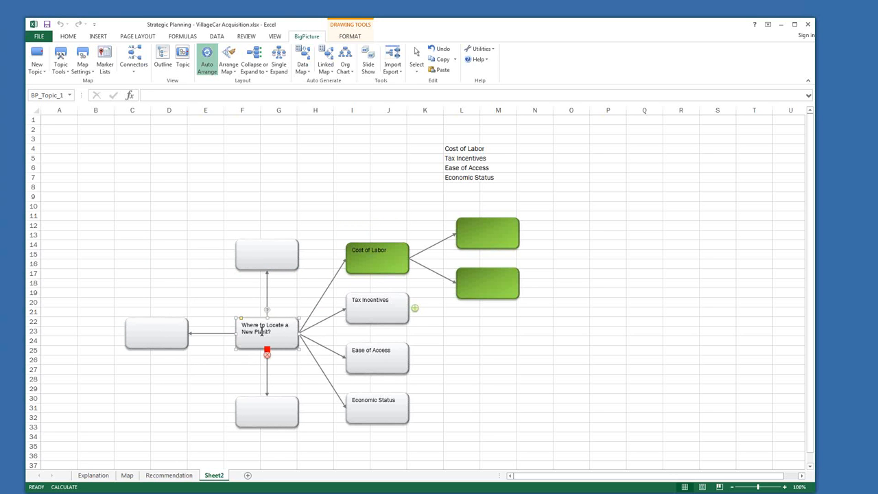
pyautogui.click(350, 36)
pyautogui.click(128, 50)
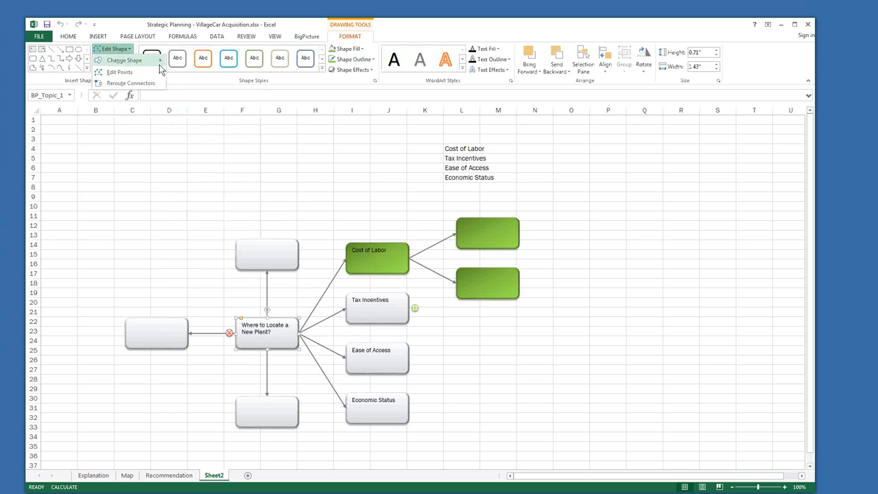
pyautogui.moveTo(158, 64)
pyautogui.click(173, 94)
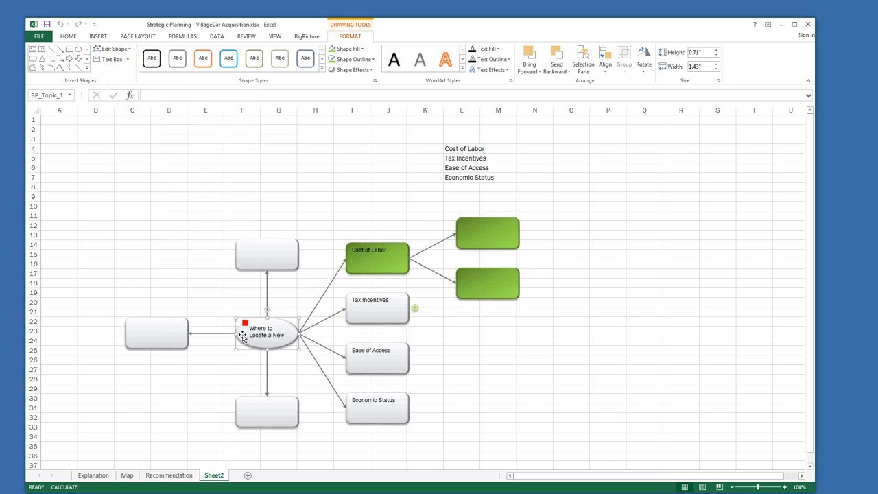
pyautogui.moveTo(246, 345); pyautogui.dragTo(202, 395)
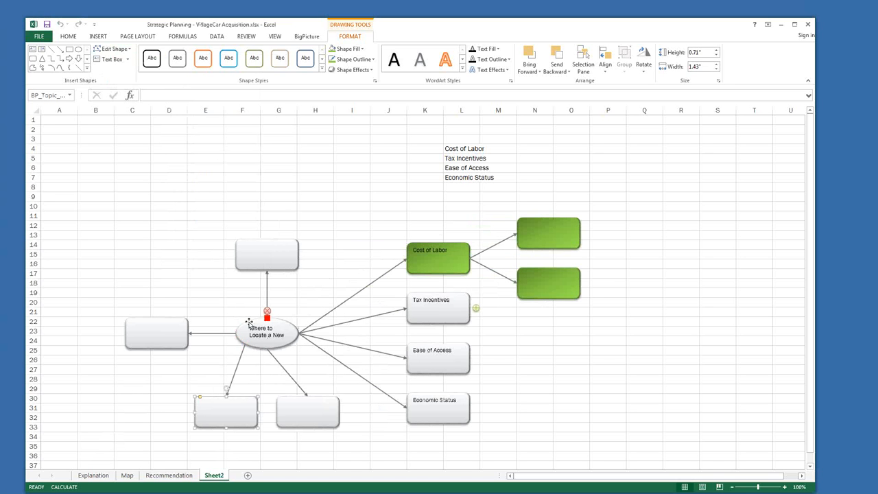
pyautogui.moveTo(246, 326)
pyautogui.mouseDown()
pyautogui.moveTo(196, 274)
pyautogui.moveTo(199, 282)
pyautogui.mouseUp()
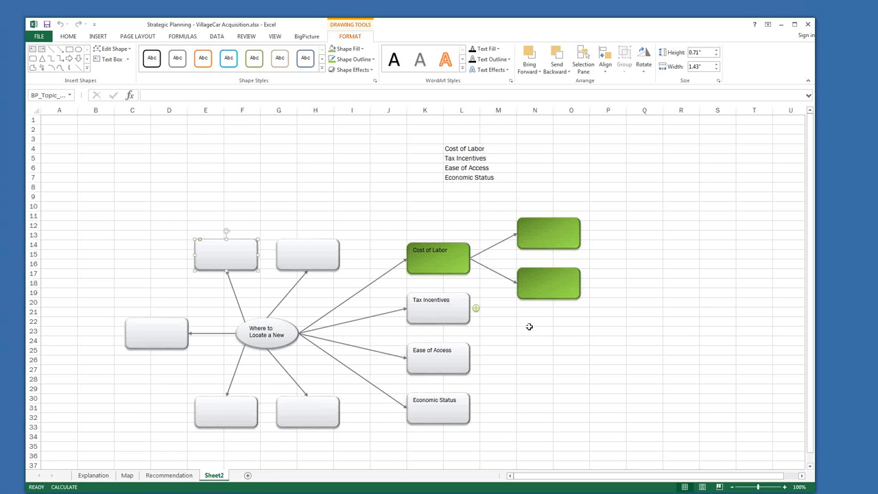
# Step: Expand the Tax Incentives branch and enlarge the central oval topic to about 1.08" high by 1.68" wide
pyautogui.click(476, 310)
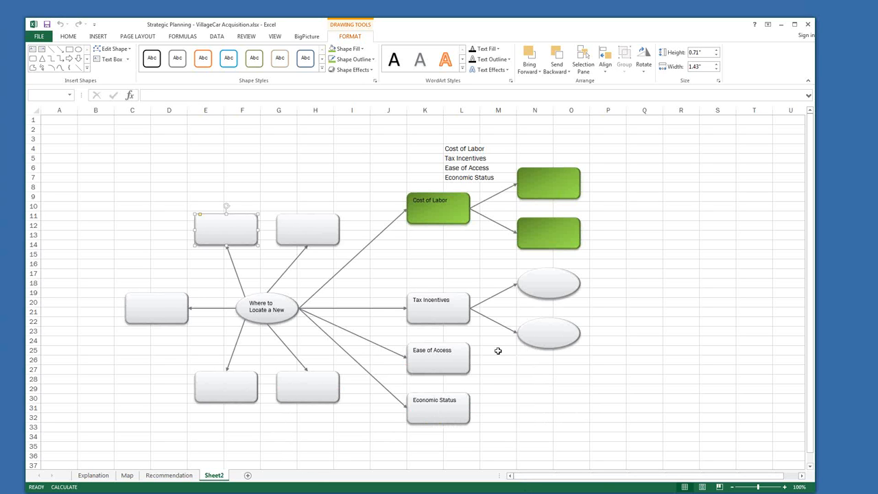
pyautogui.click(271, 310)
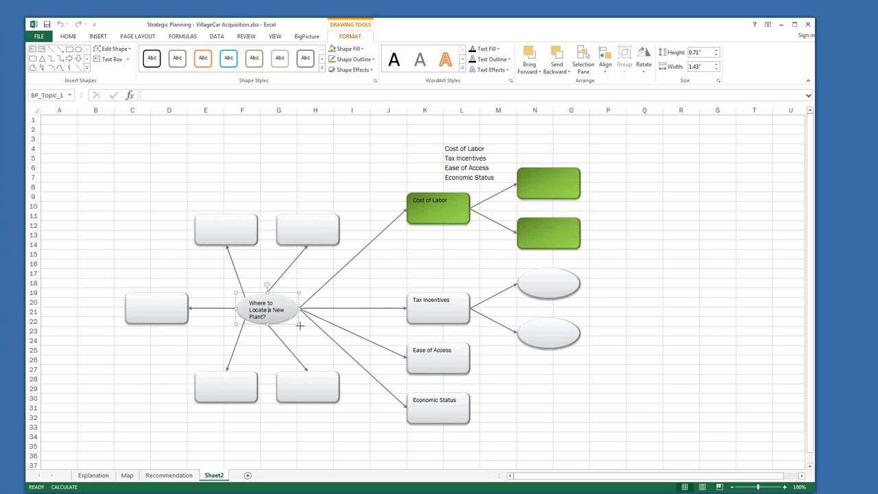
pyautogui.moveTo(299, 323); pyautogui.dragTo(311, 339)
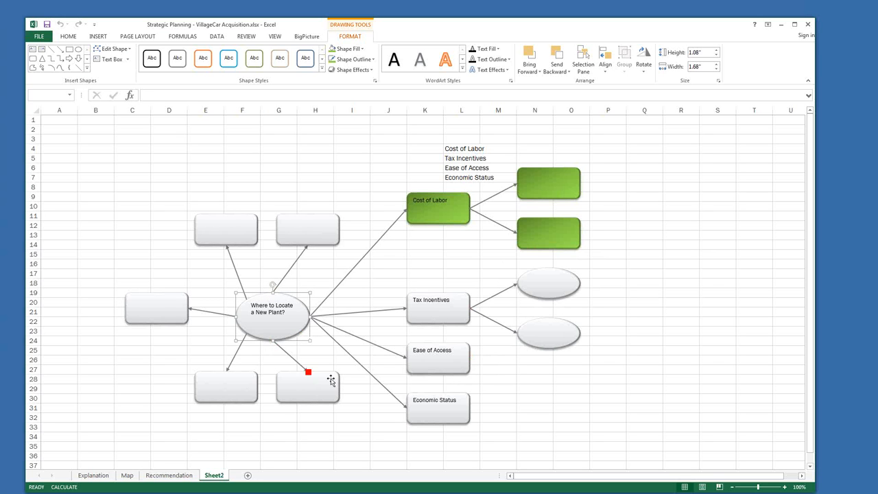
# Step: Add a BigPicture placeholder picture to the Tax Incentives topic
pyautogui.click(430, 309)
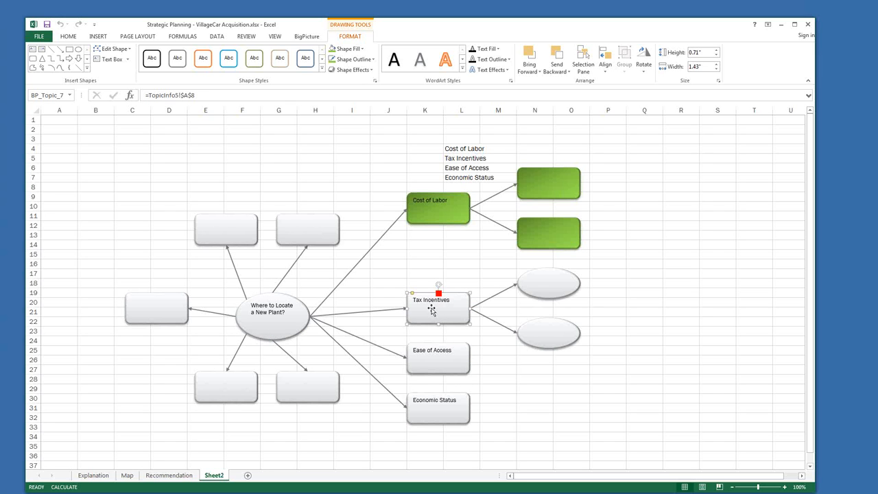
pyautogui.rightClick(431, 308)
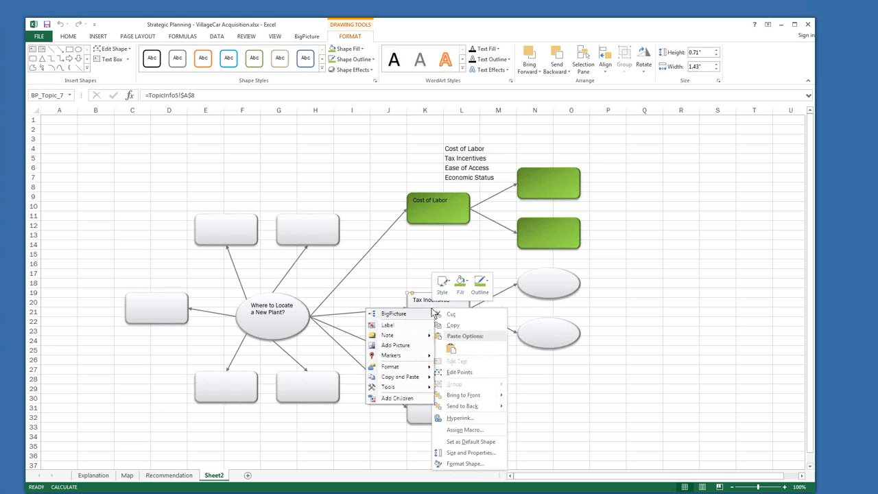
pyautogui.click(396, 347)
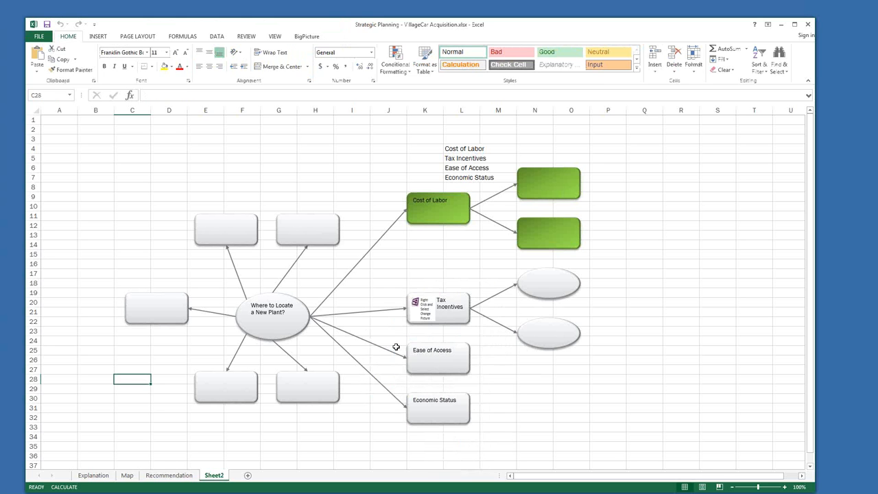
# Step: Replace the placeholder picture in Tax Incentives with a bright green dollar sign image found through a Bing search for "dollar sign"
pyautogui.rightClick(417, 310)
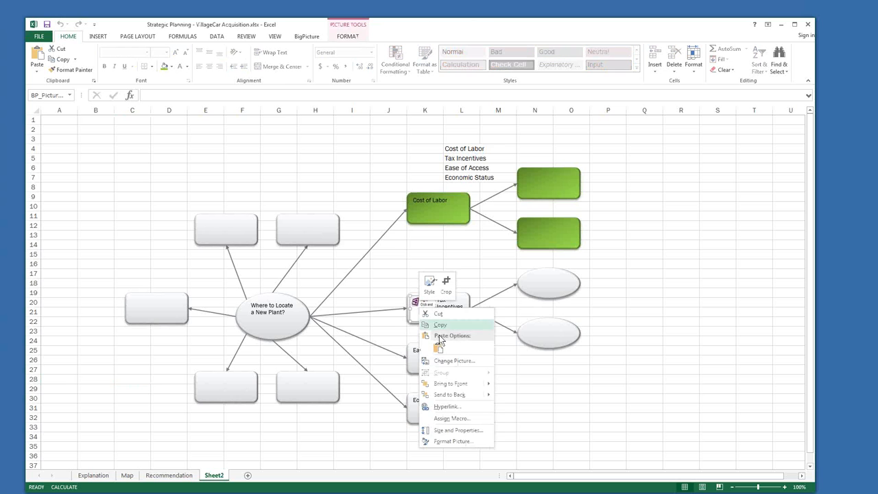
pyautogui.click(452, 364)
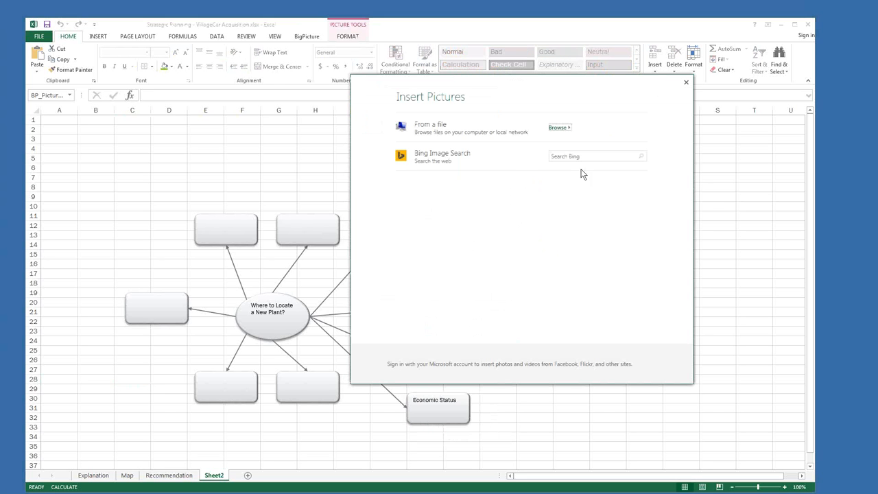
pyautogui.click(588, 159)
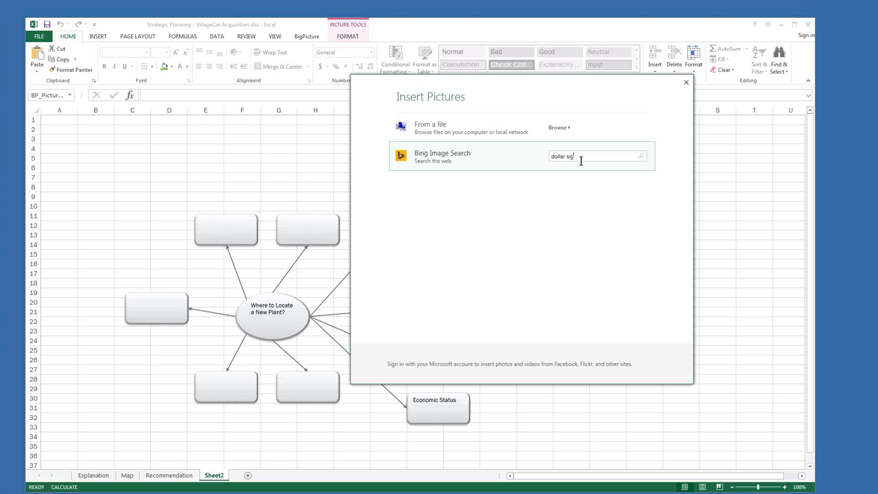
pyautogui.write('dollar sign')
pyautogui.press('Return')
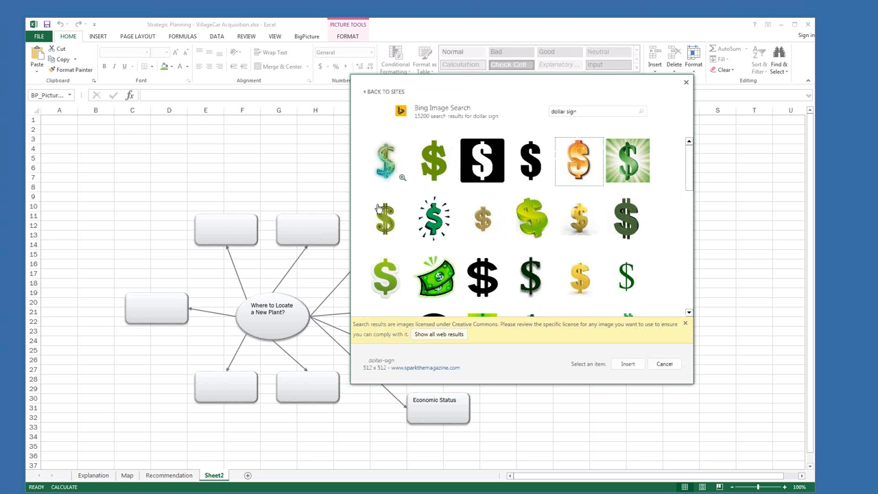
pyautogui.click(530, 218)
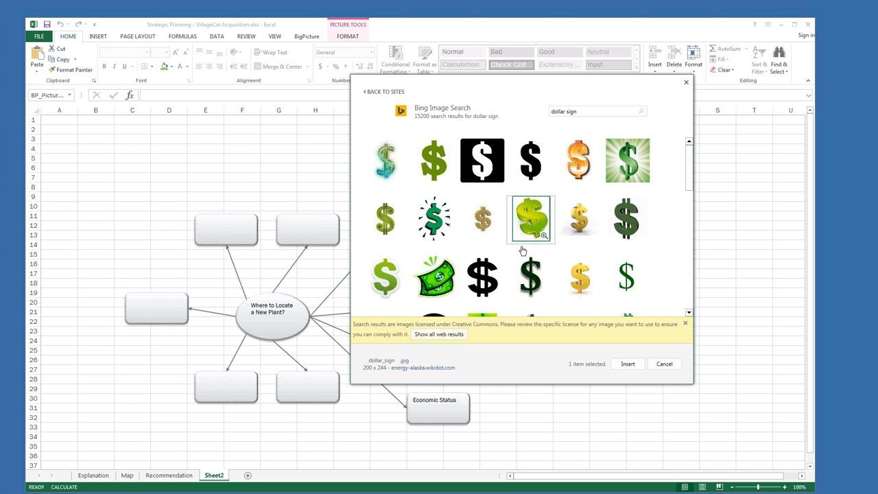
pyautogui.click(629, 366)
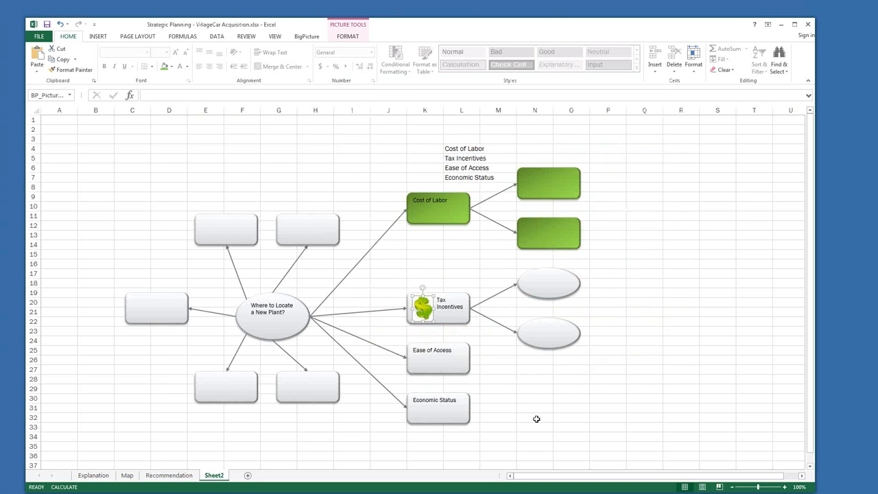
pyautogui.click(499, 370)
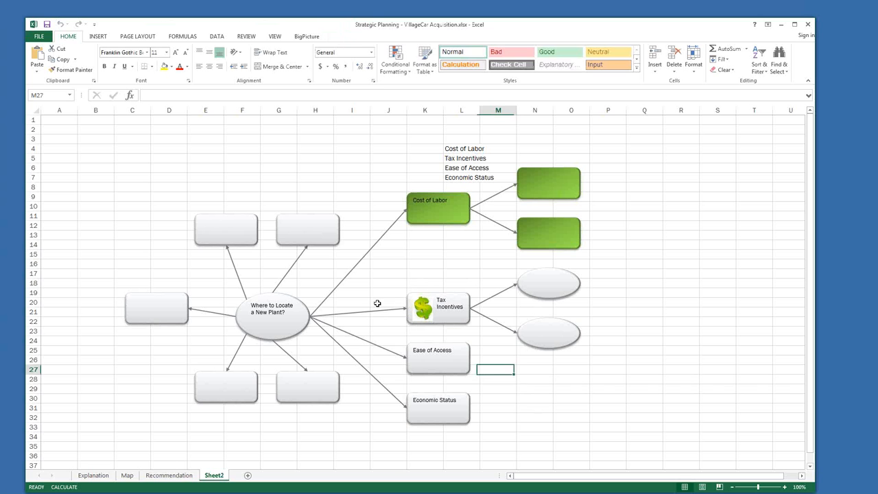
# Step: Fill the Tax Incentives topic with a lighter shade of the blue theme color
pyautogui.click(458, 299)
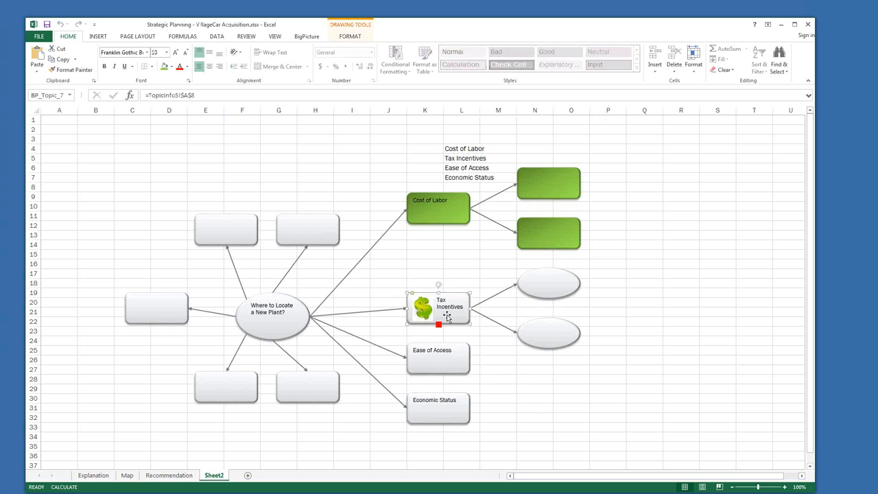
pyautogui.rightClick(447, 317)
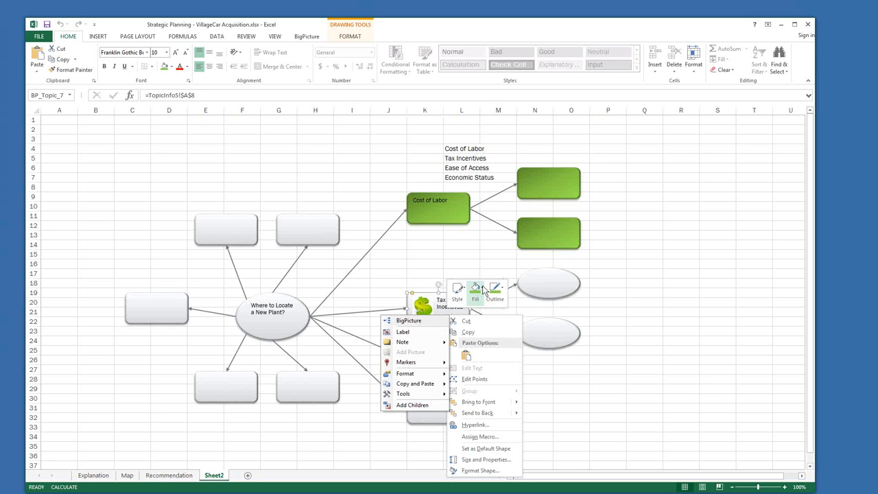
pyautogui.click(482, 290)
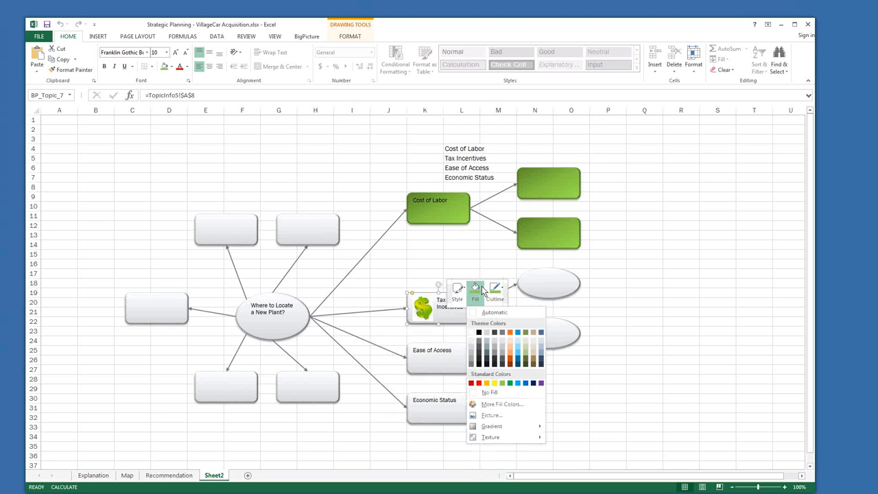
pyautogui.click(542, 353)
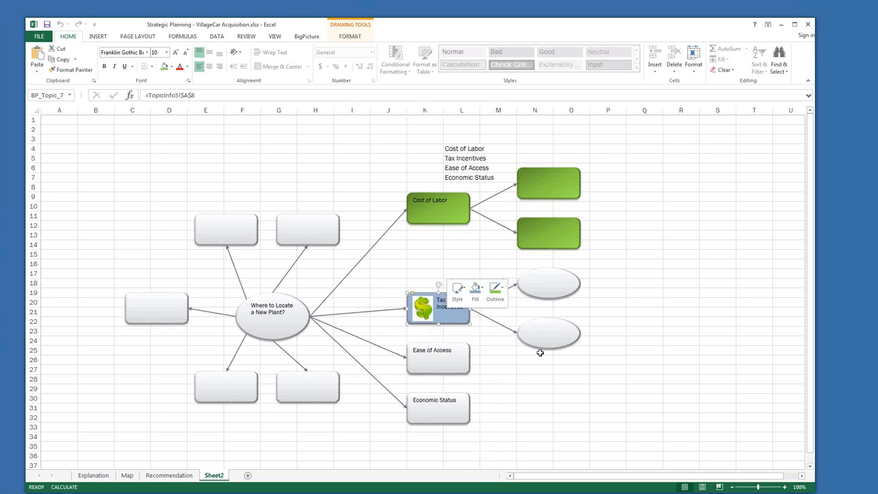
pyautogui.click(644, 398)
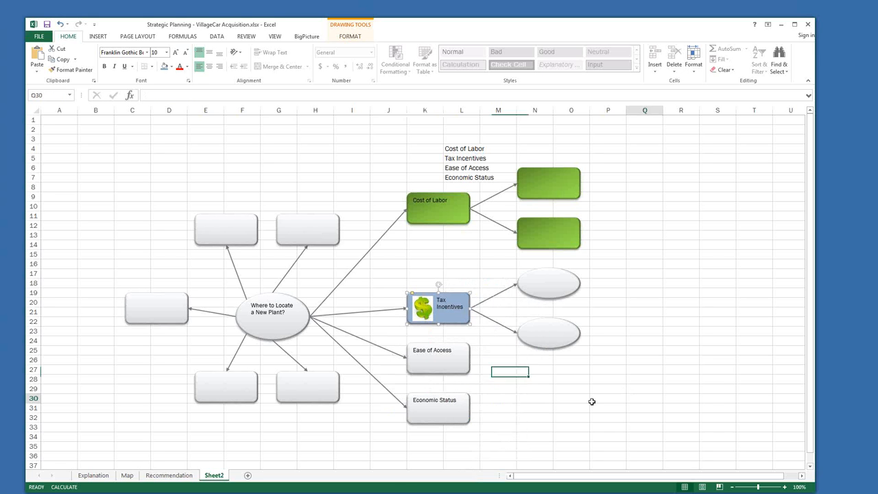
pyautogui.click(448, 313)
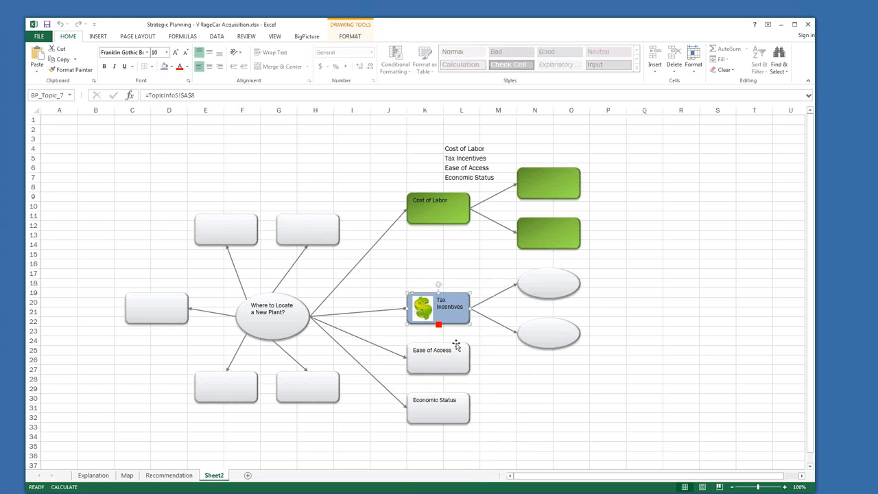
# Step: Fill the Ease of Access topic with a dark road picture found through a Bing image search for "road"
pyautogui.click(438, 365)
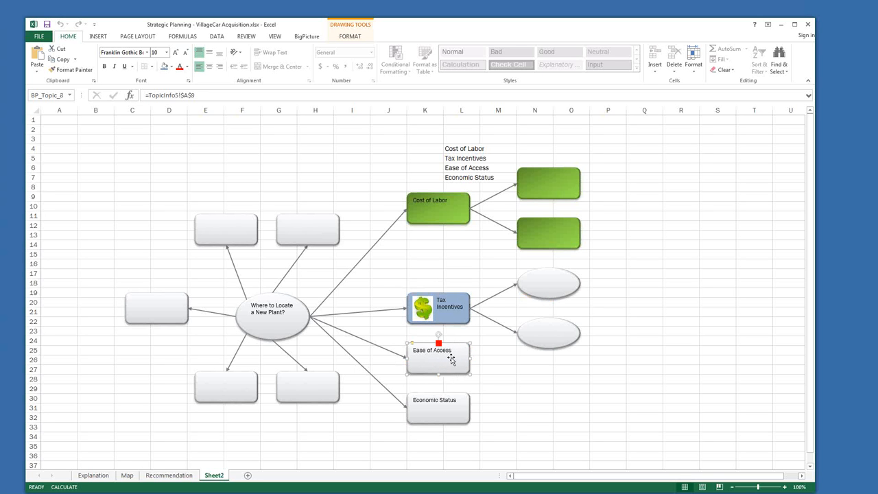
pyautogui.rightClick(451, 361)
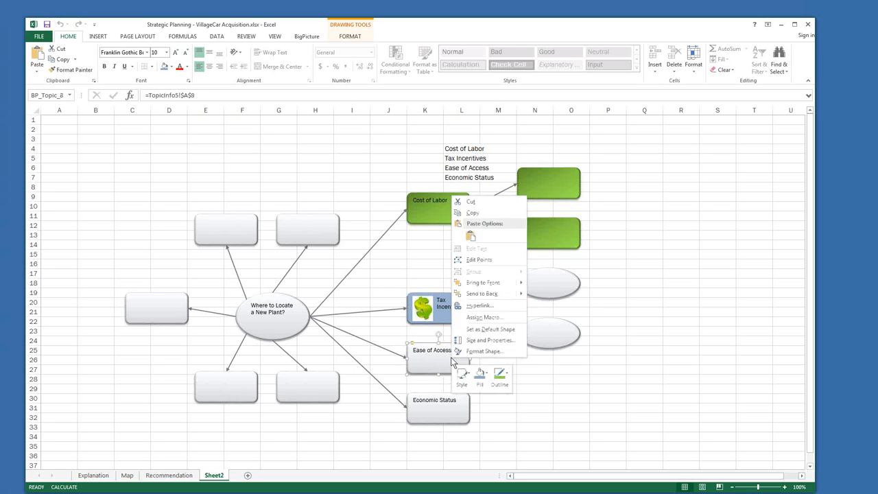
pyautogui.click(488, 376)
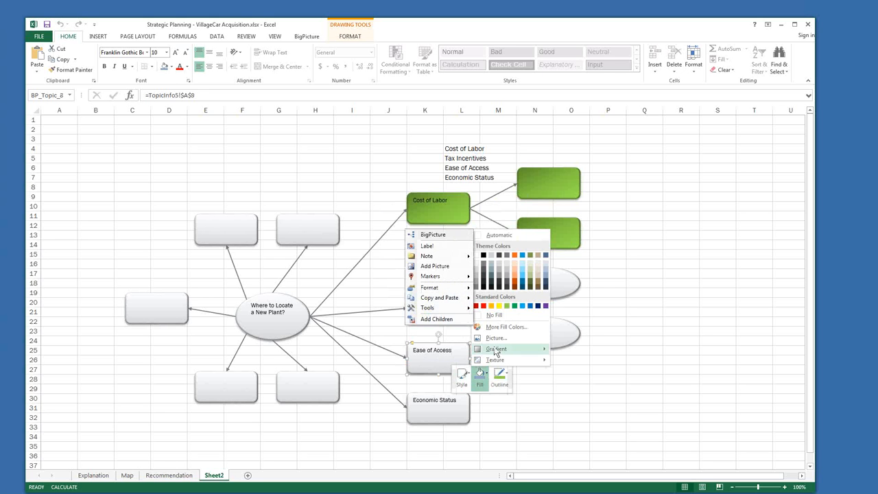
pyautogui.click(491, 339)
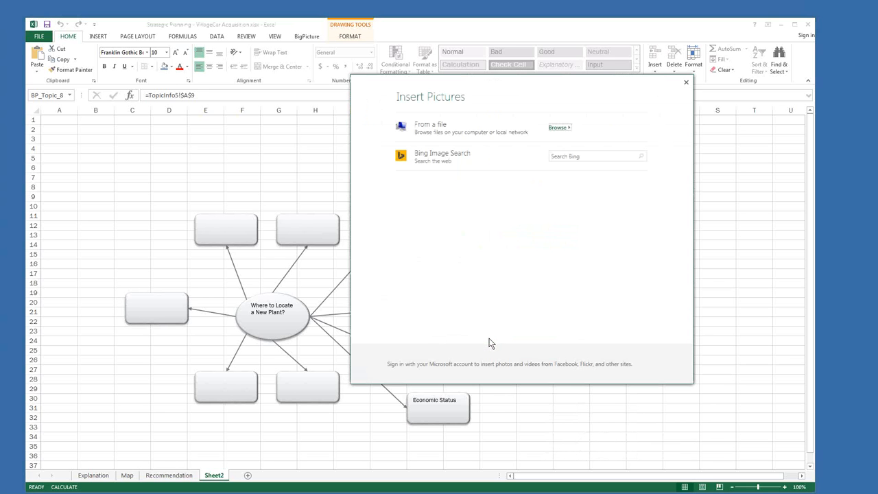
pyautogui.click(565, 157)
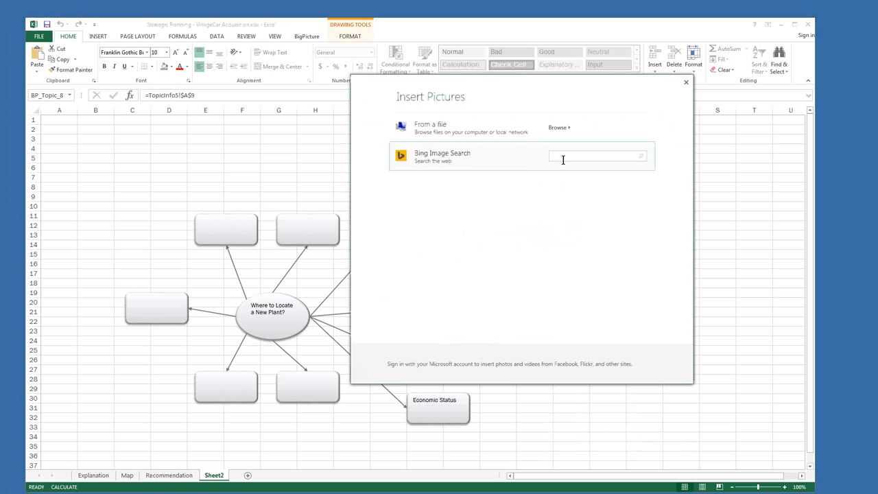
pyautogui.write('roacd')
pyautogui.press('Return')
pyautogui.click(443, 165)
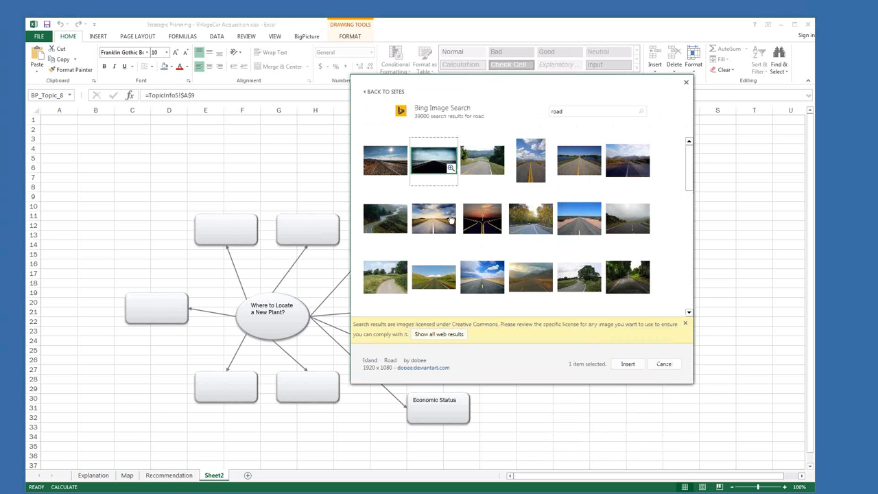
pyautogui.click(628, 364)
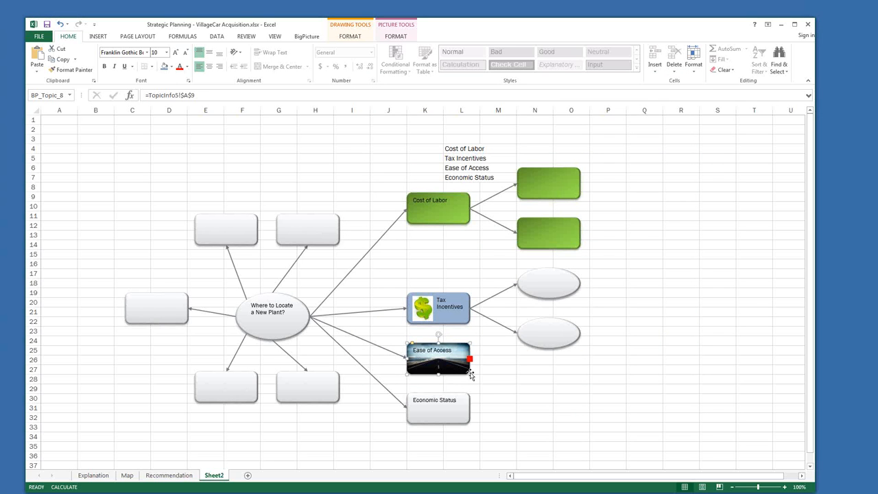
# Step: Enlarge the Ease of Access topic and center its text horizontally with top vertical alignment
pyautogui.moveTo(477, 375); pyautogui.dragTo(497, 383)
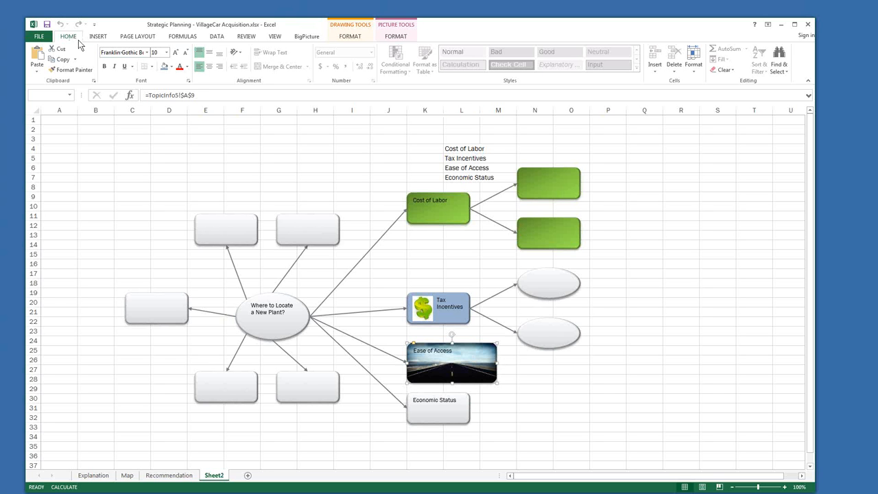
pyautogui.click(210, 68)
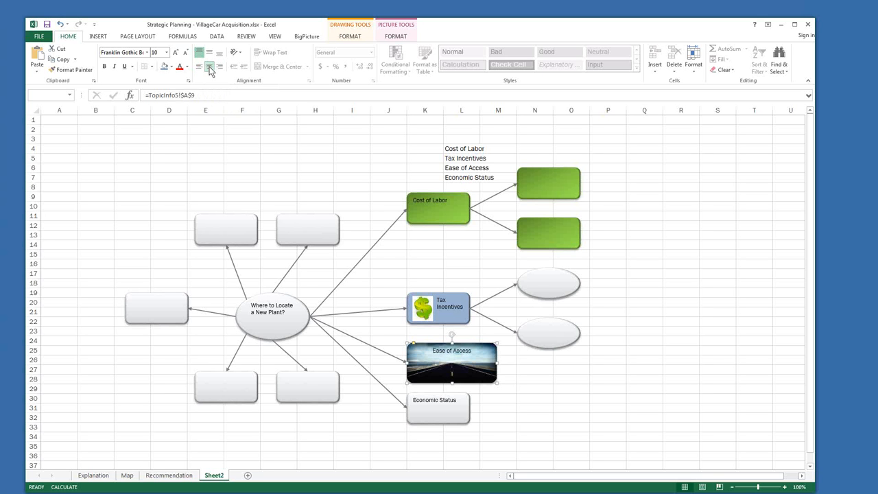
pyautogui.click(210, 55)
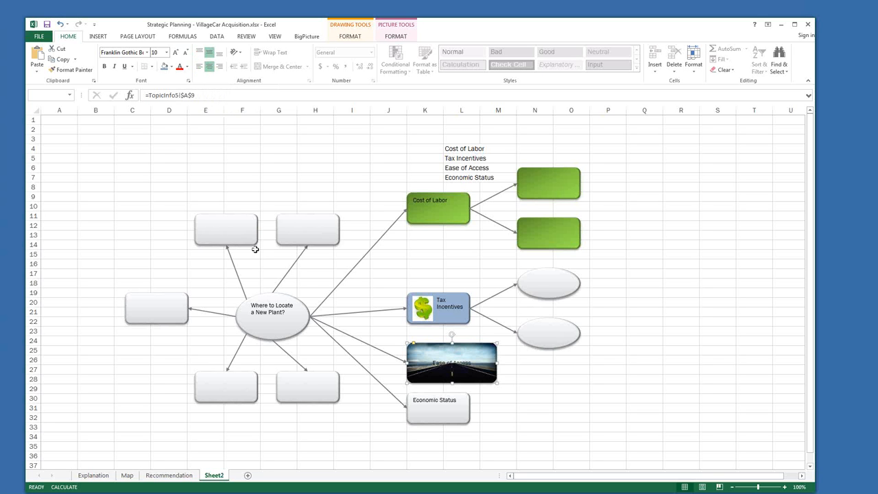
pyautogui.click(199, 53)
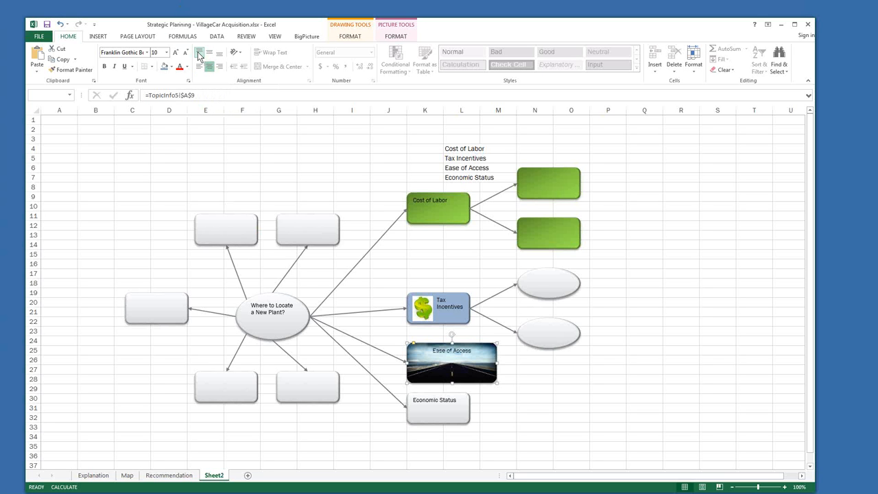
# Step: Set the Ease of Access text to the Eras Demi ITC font in a darker shade of orange
pyautogui.click(147, 54)
pyautogui.click(131, 108)
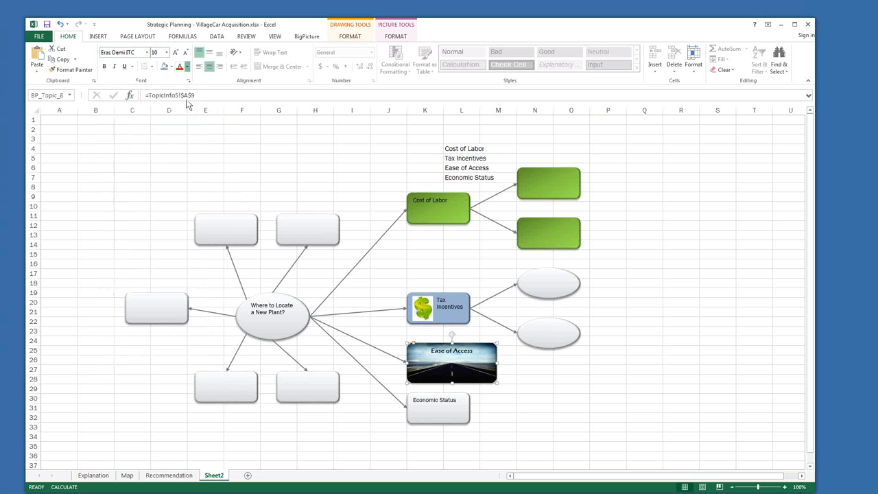
pyautogui.click(187, 66)
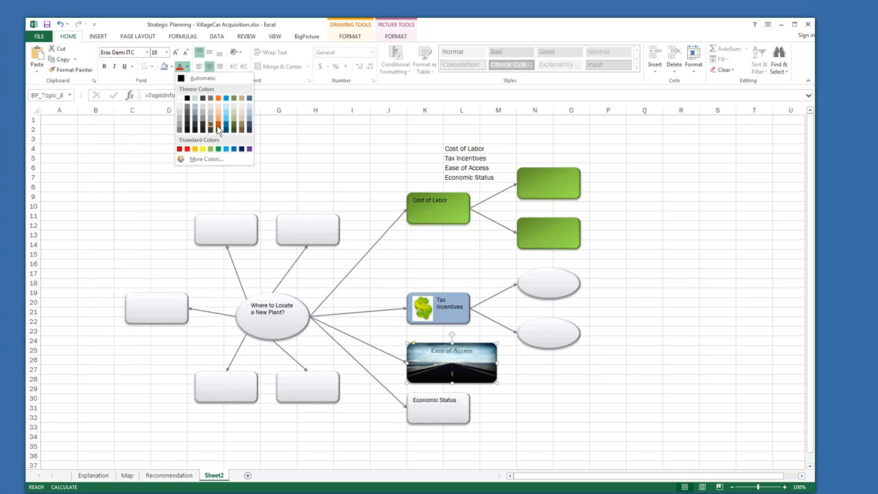
pyautogui.click(218, 128)
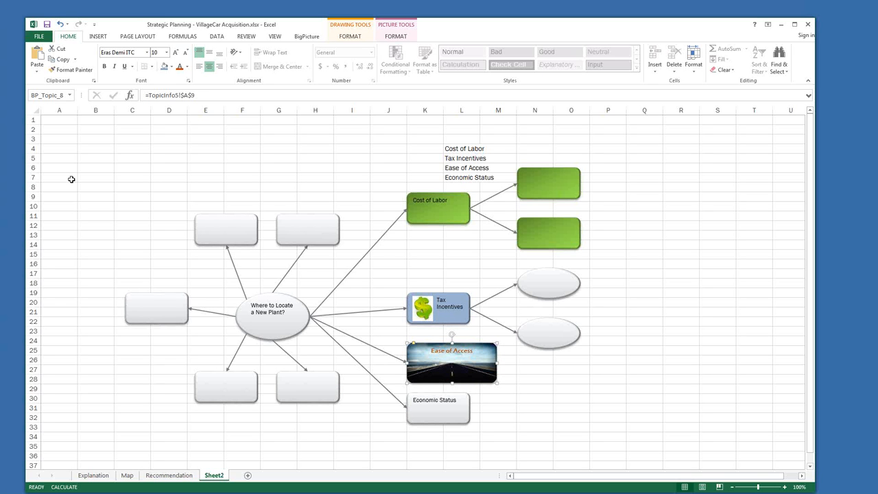
# Step: Make the Ease of Access text underlined, italic and bold
pyautogui.hotkey('ctrl', 'u')
pyautogui.hotkey('ctrl', 'i')
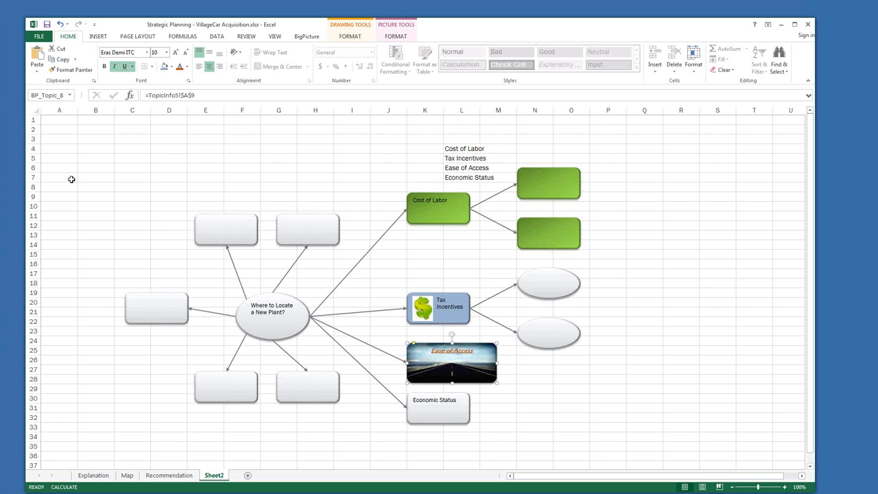
pyautogui.hotkey('ctrl', 'b')
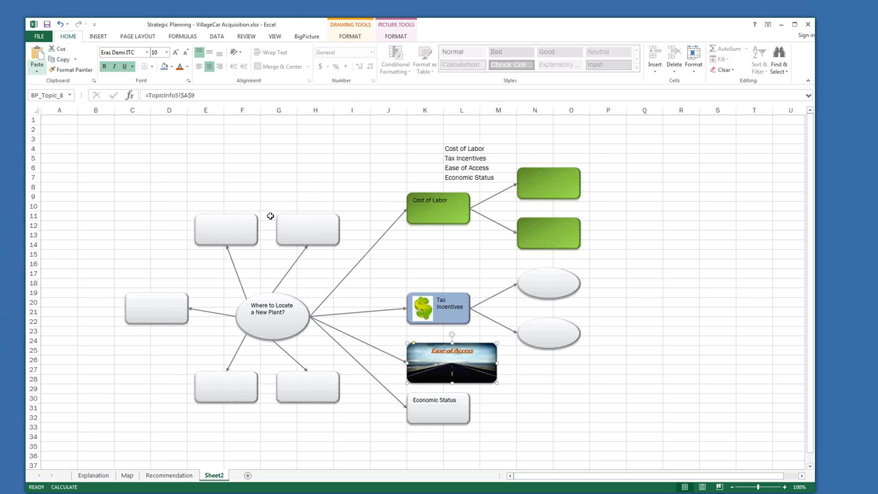
pyautogui.click(304, 188)
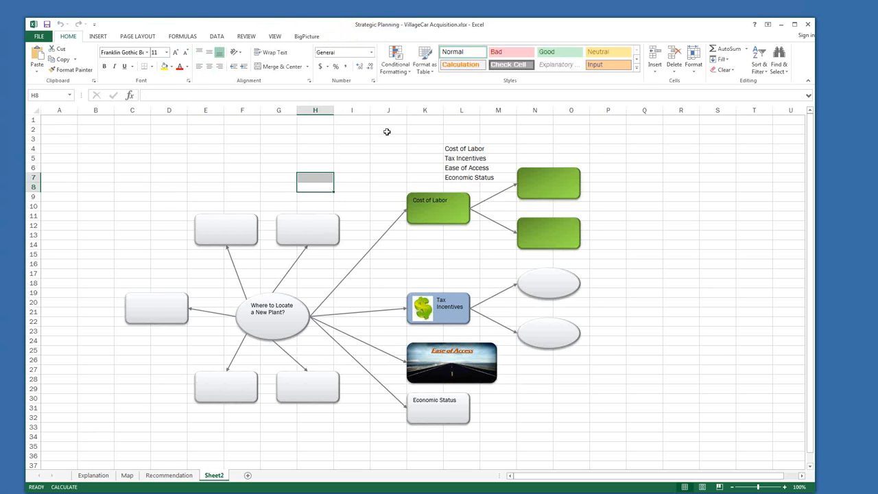
# Step: Apply a green glow variation to the upper green child topic of Cost of Labor
pyautogui.click(572, 184)
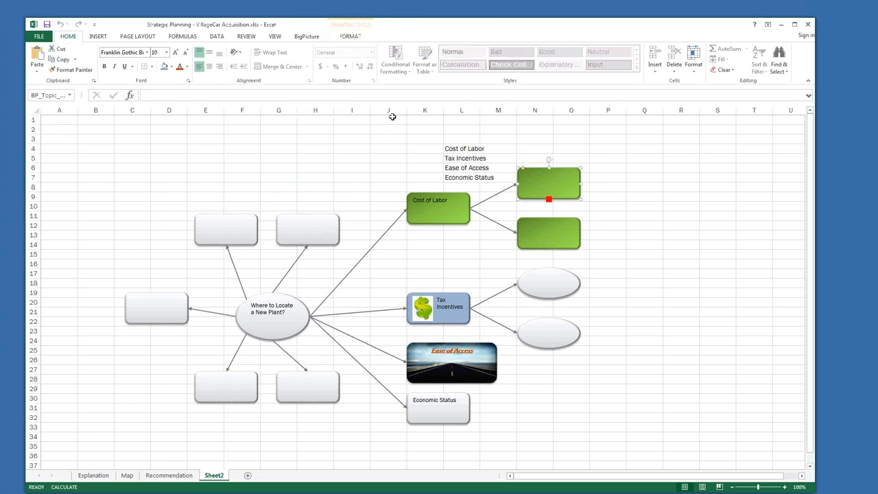
pyautogui.click(357, 36)
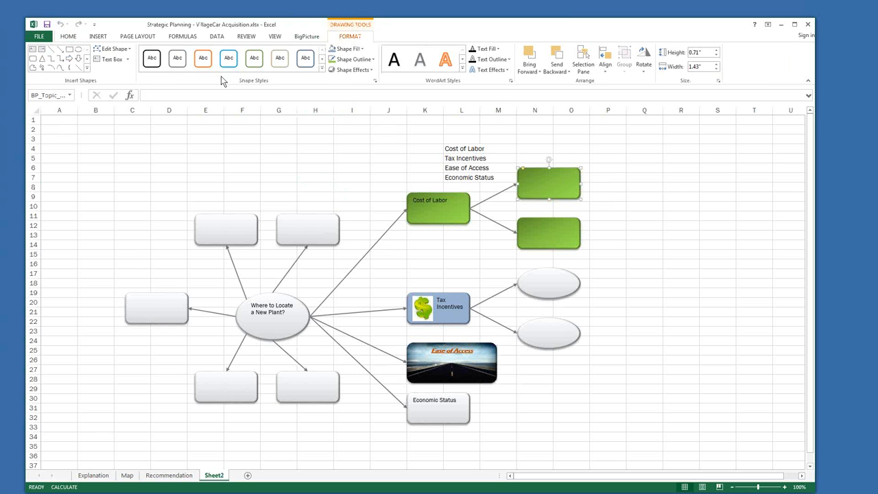
pyautogui.click(371, 71)
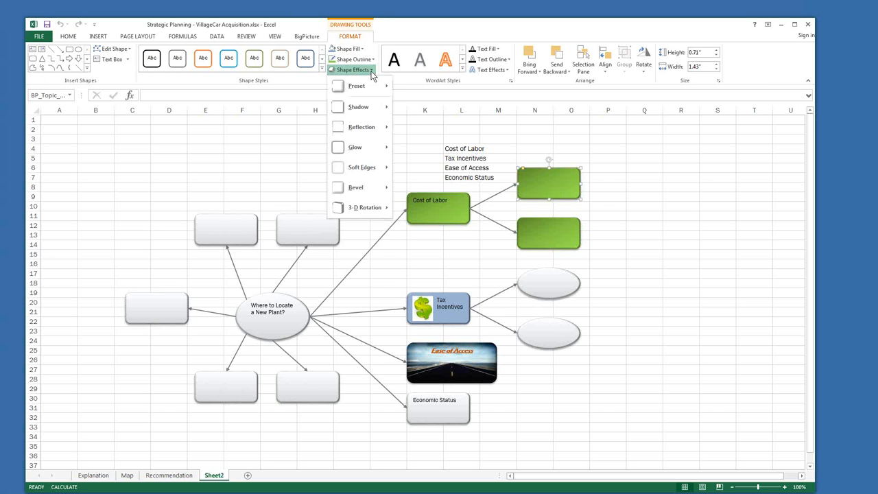
pyautogui.click(383, 192)
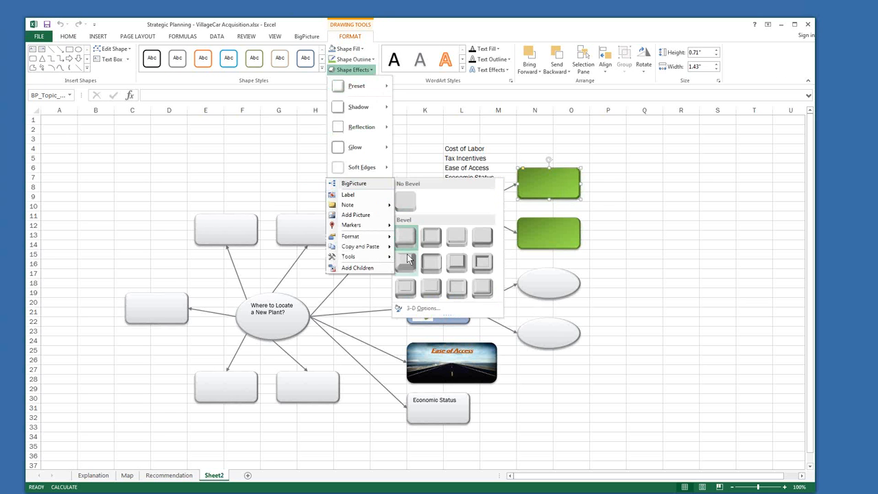
pyautogui.moveTo(389, 146)
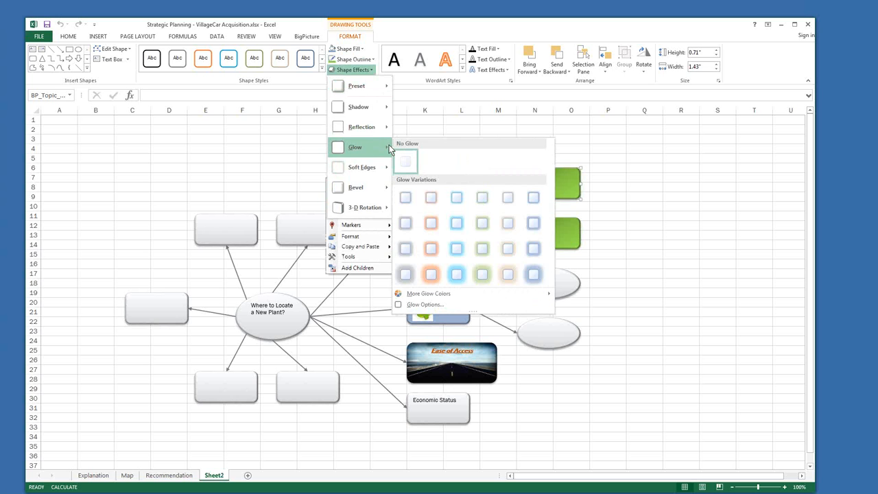
pyautogui.click(481, 249)
pyautogui.click(622, 213)
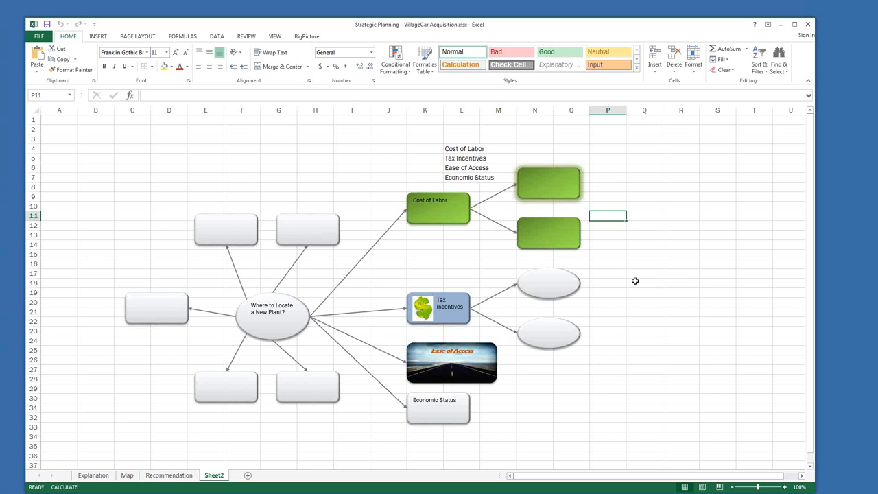
# Step: Enlarge four of the blank topics around the central oval together, leaving out the lower one nearest Ease of Access, to about 1.24" high by 1.65" wide
pyautogui.click(300, 233)
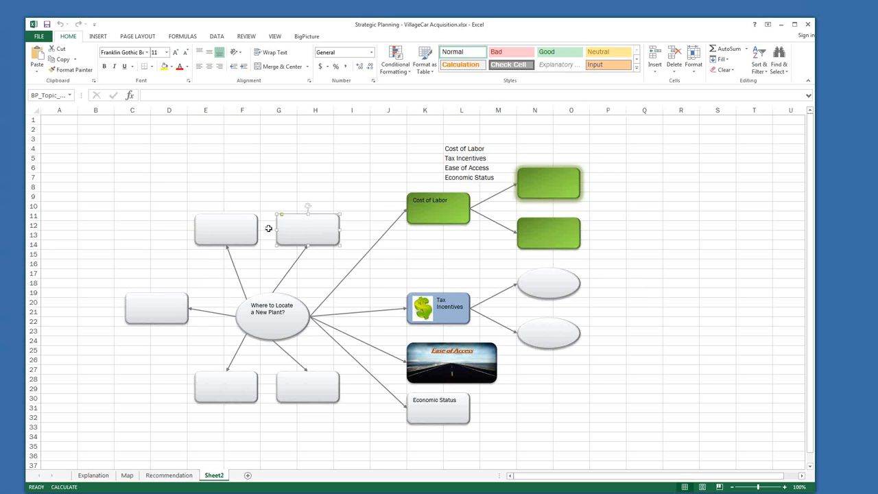
pyautogui.keyDown('ctrl'); pyautogui.click(220, 230); pyautogui.keyUp('ctrl')
pyautogui.keyDown('ctrl'); pyautogui.click(158, 309); pyautogui.keyUp('ctrl')
pyautogui.keyDown('ctrl'); pyautogui.click(231, 381); pyautogui.keyUp('ctrl')
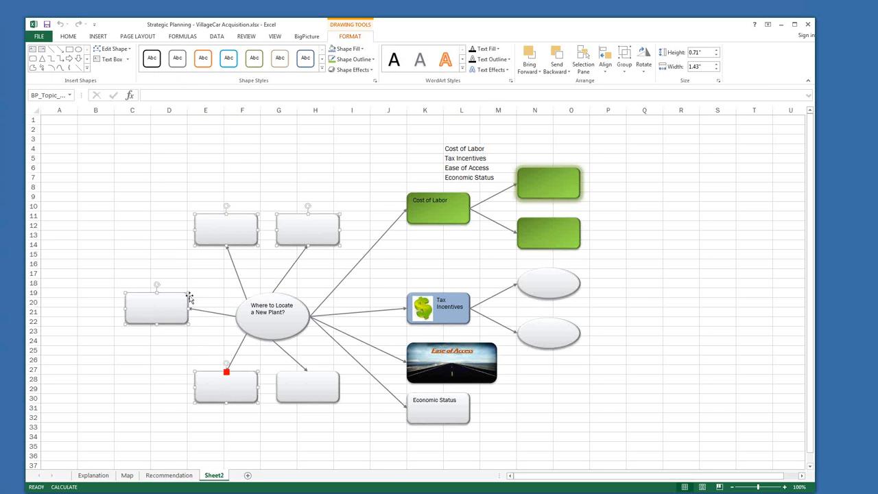
pyautogui.moveTo(194, 212); pyautogui.dragTo(185, 192)
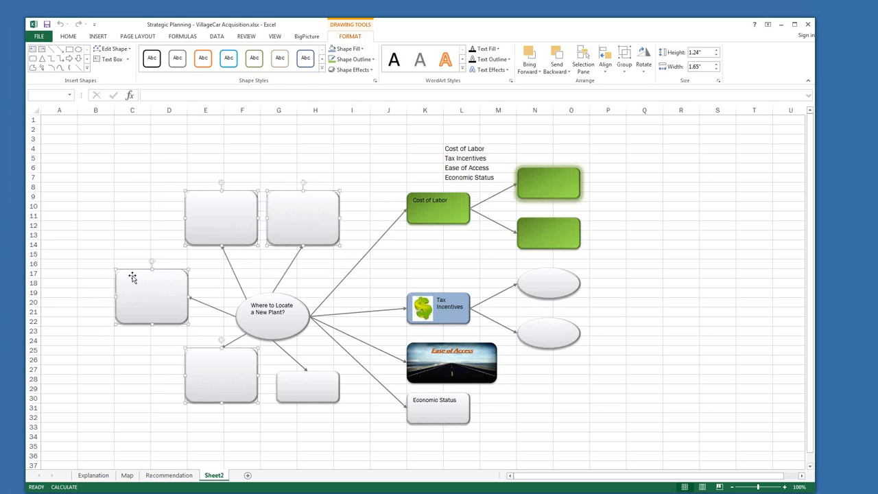
pyautogui.click(90, 388)
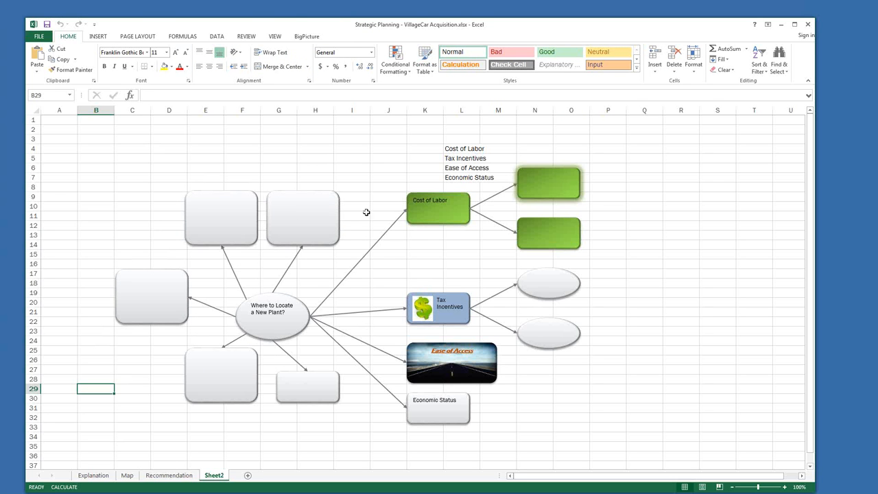
pyautogui.click(307, 36)
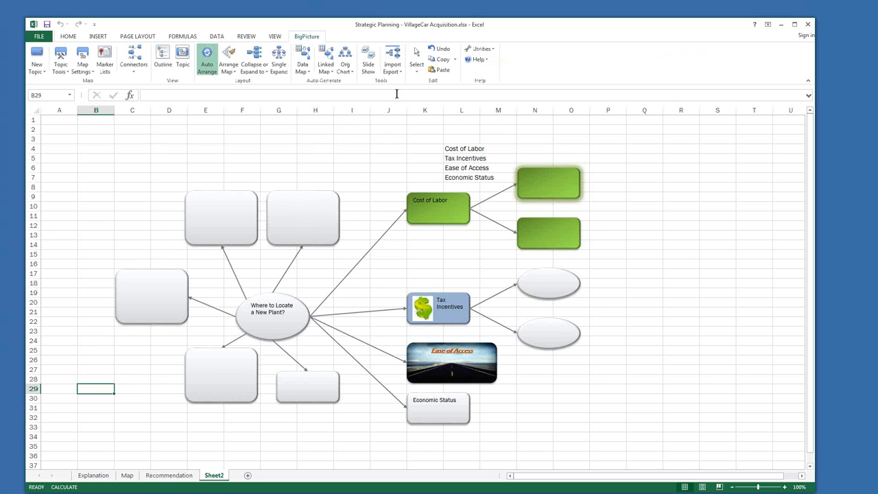
pyautogui.click(295, 215)
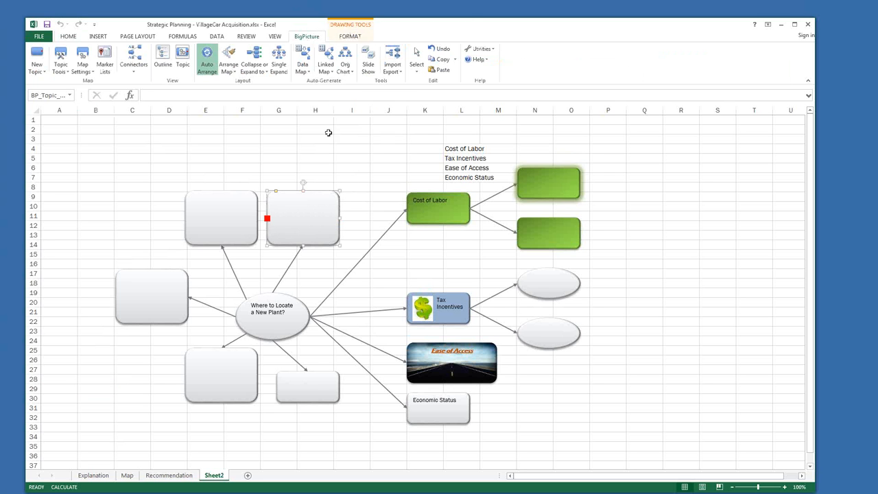
pyautogui.click(353, 35)
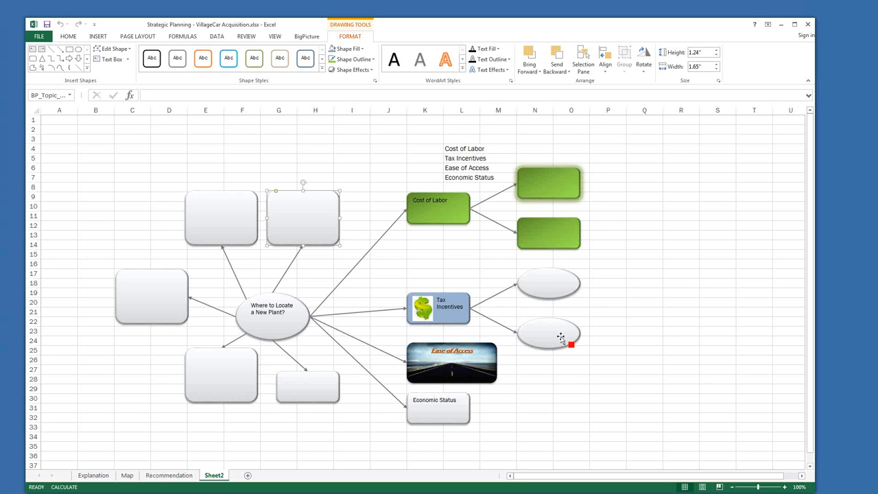
# Step: Change the linked source text in cell L7 to "Environmental Status"
pyautogui.click(455, 149)
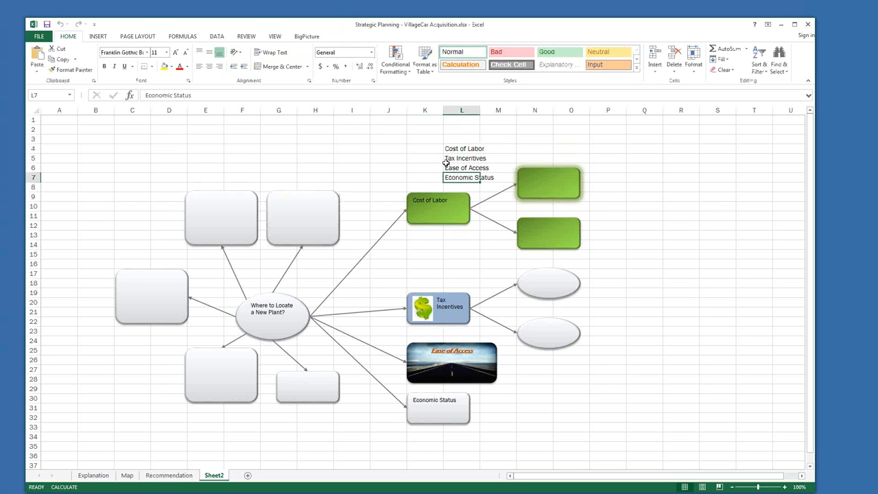
pyautogui.click(153, 96)
pyautogui.doubleClick(158, 95)
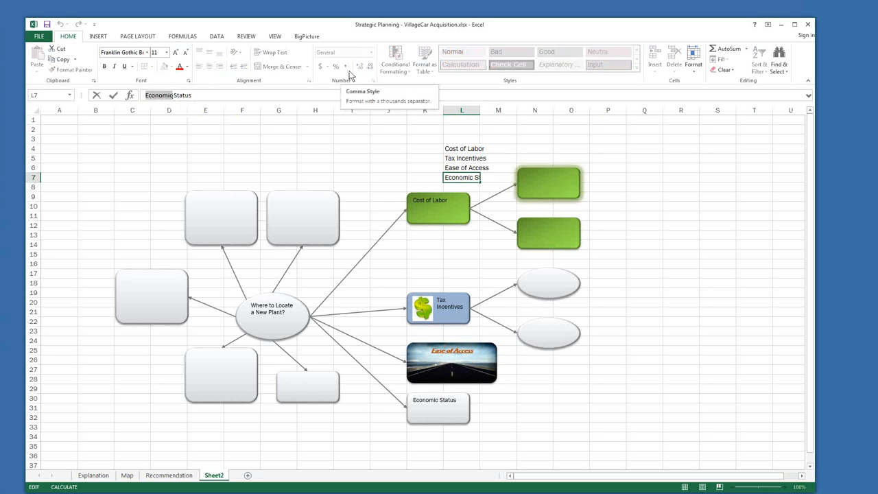
pyautogui.write('Environmental')
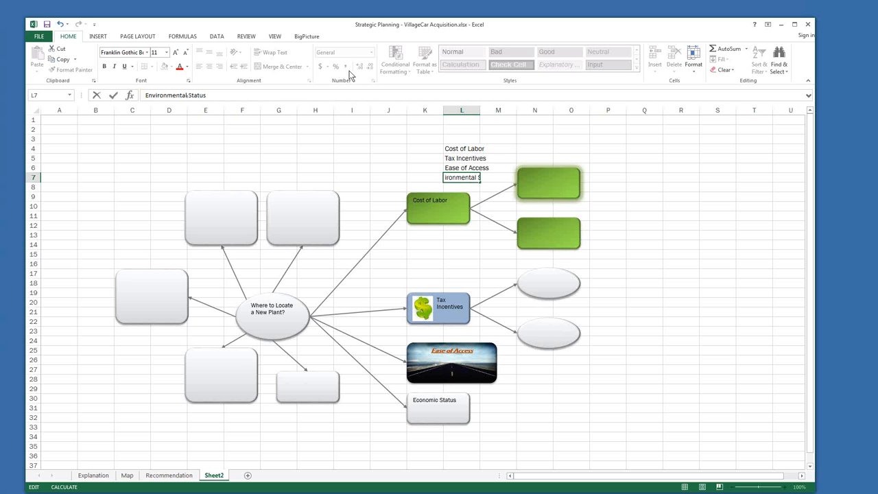
pyautogui.press('Return')
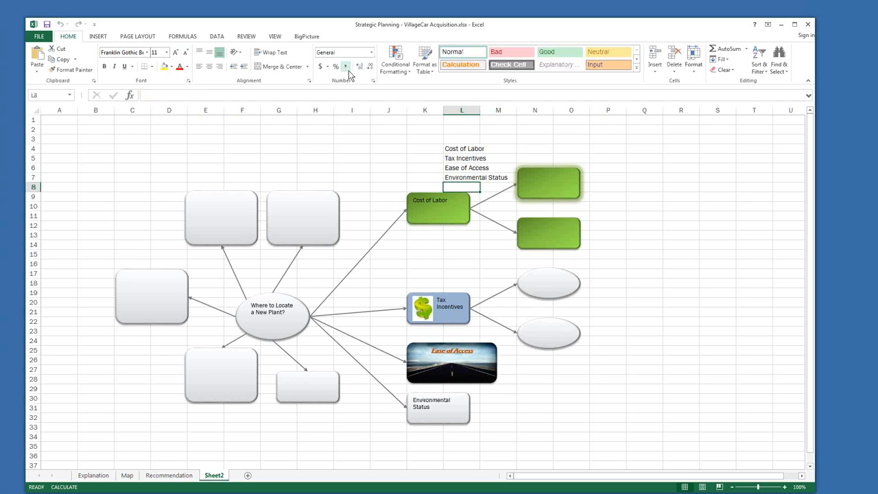
pyautogui.click(455, 177)
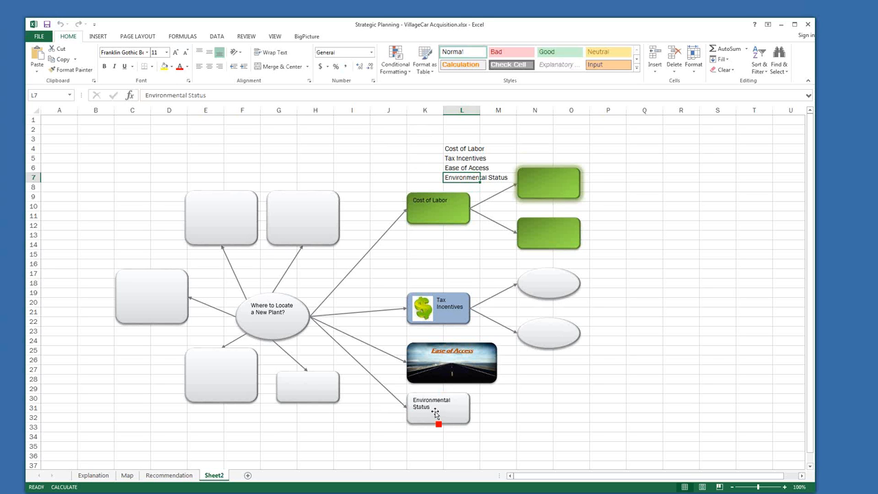
# Step: Show the BigPicture topic properties and set the Environmental Status topic's label to come from the range L4:L7
pyautogui.click(306, 37)
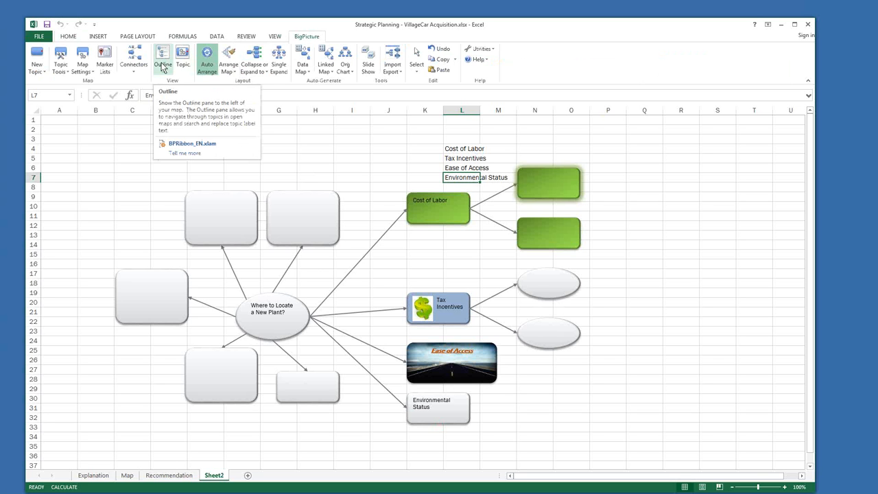
pyautogui.click(184, 65)
pyautogui.click(184, 67)
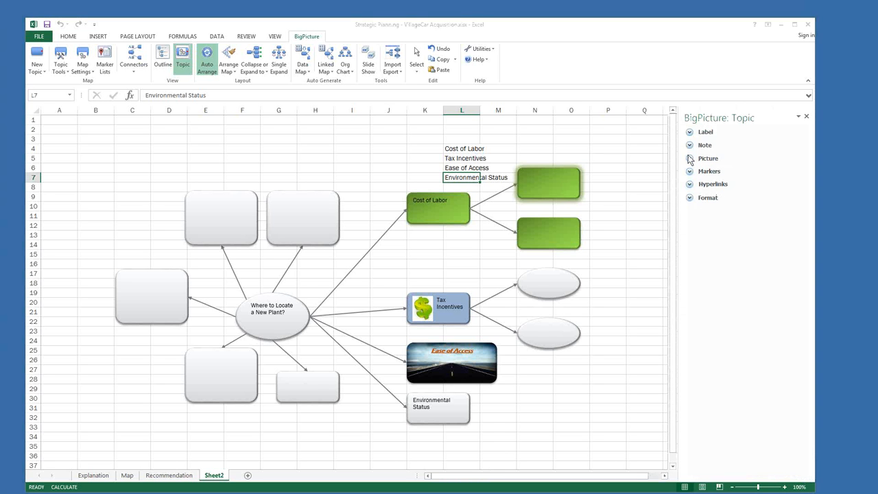
pyautogui.click(689, 132)
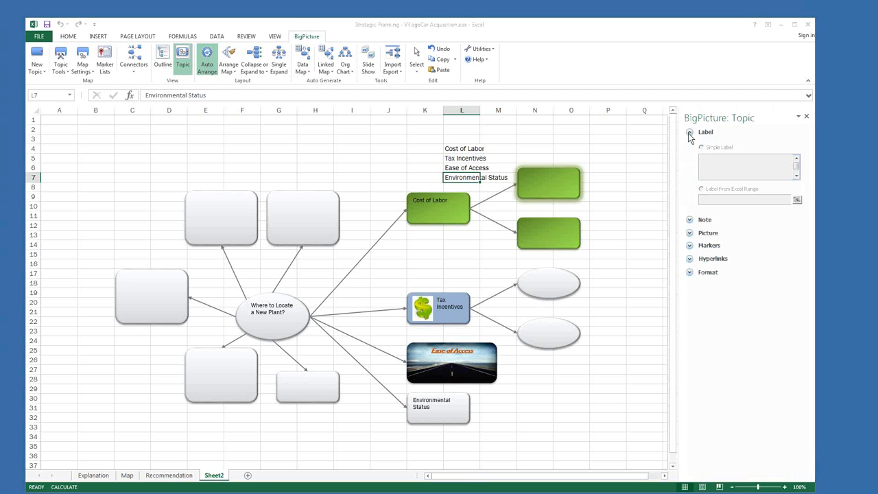
pyautogui.click(453, 409)
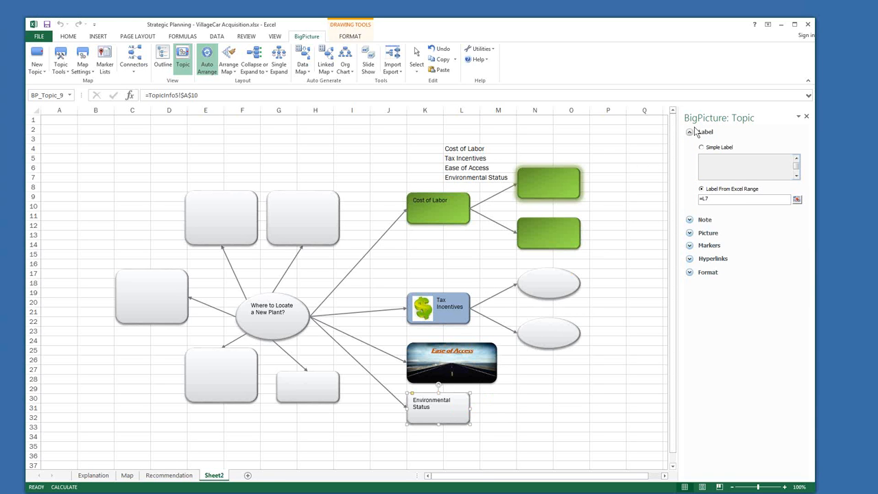
pyautogui.click(712, 199)
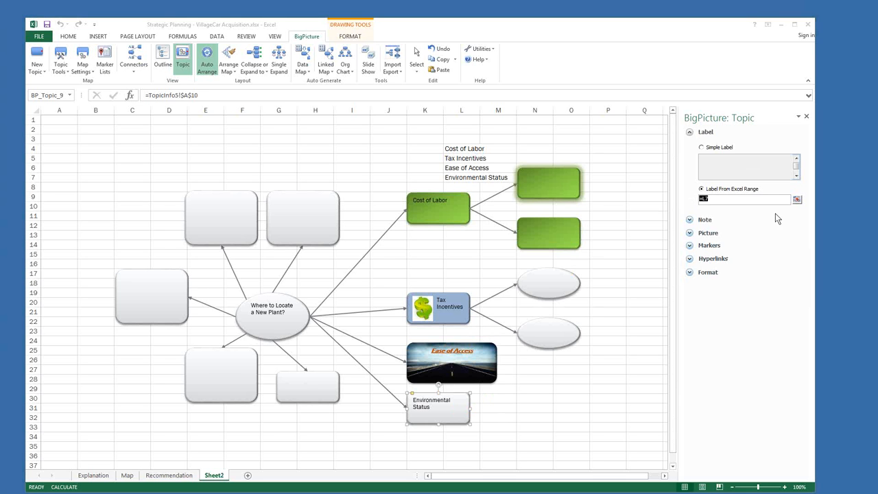
pyautogui.click(797, 200)
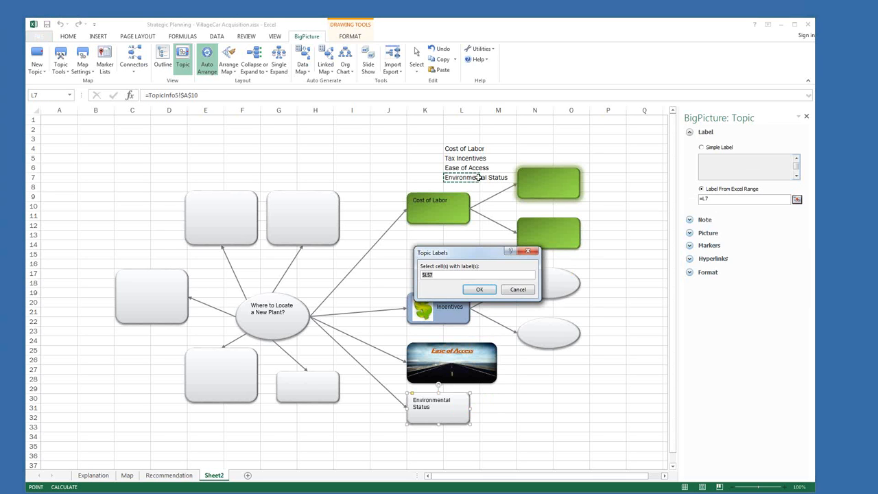
pyautogui.moveTo(459, 148); pyautogui.dragTo(461, 177)
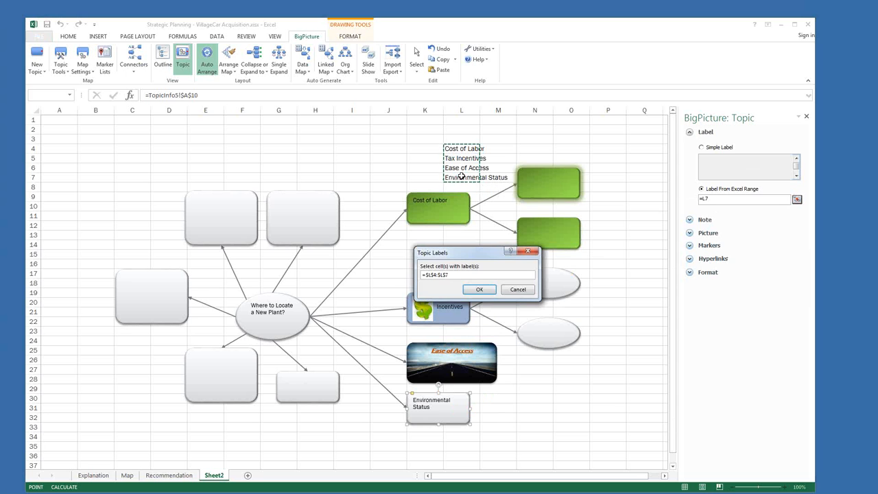
pyautogui.click(478, 290)
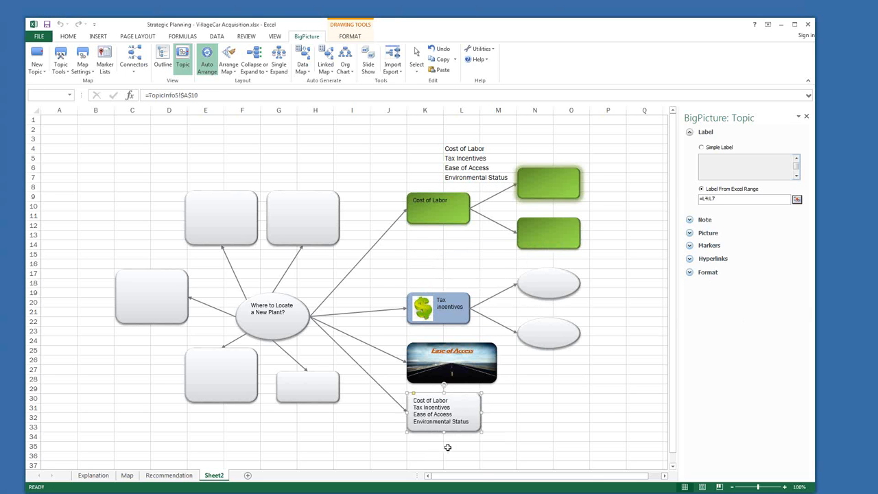
# Step: Close the Strategic Planning - VillageCar Acquisition workbook without saving the changes
pyautogui.click(165, 67)
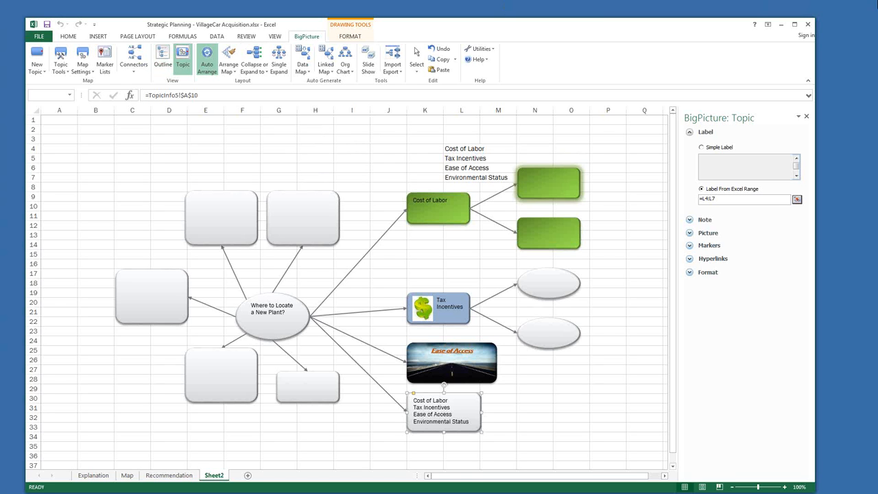
pyautogui.click(810, 26)
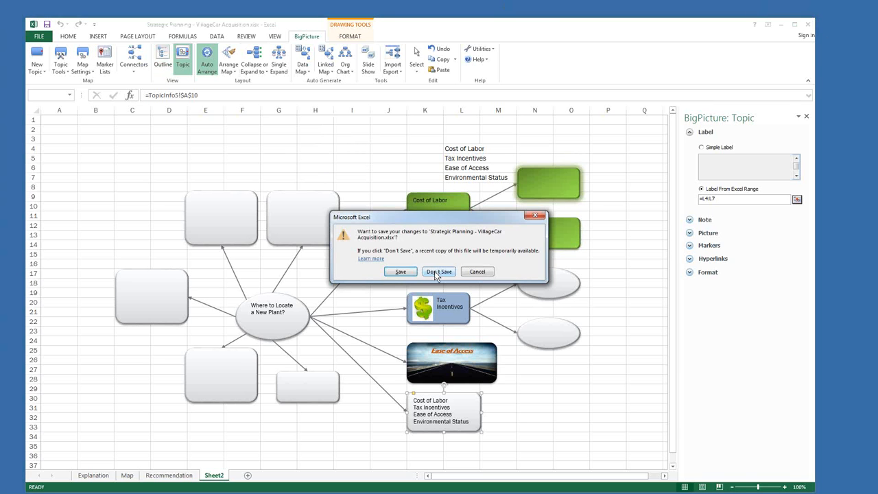
pyautogui.click(437, 272)
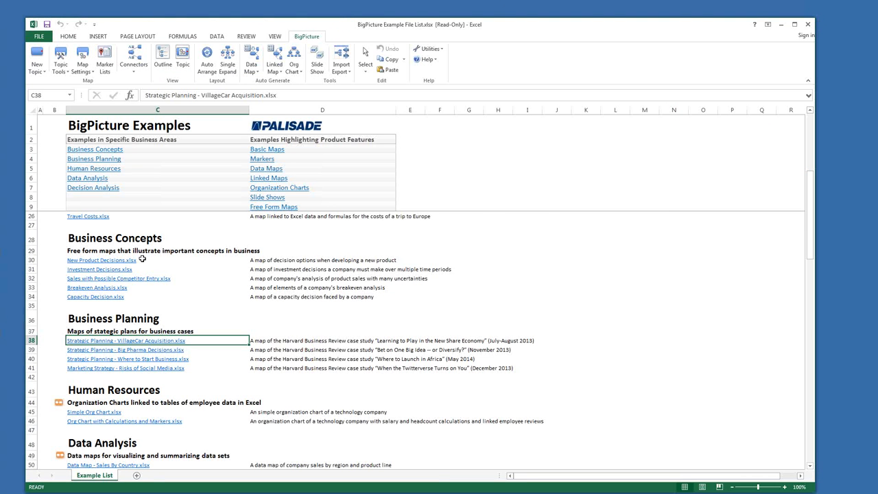
# Step: Open the Data Map - Power Generation.xlsx example from the Data Maps examples and minimize the example list workbook
pyautogui.click(261, 169)
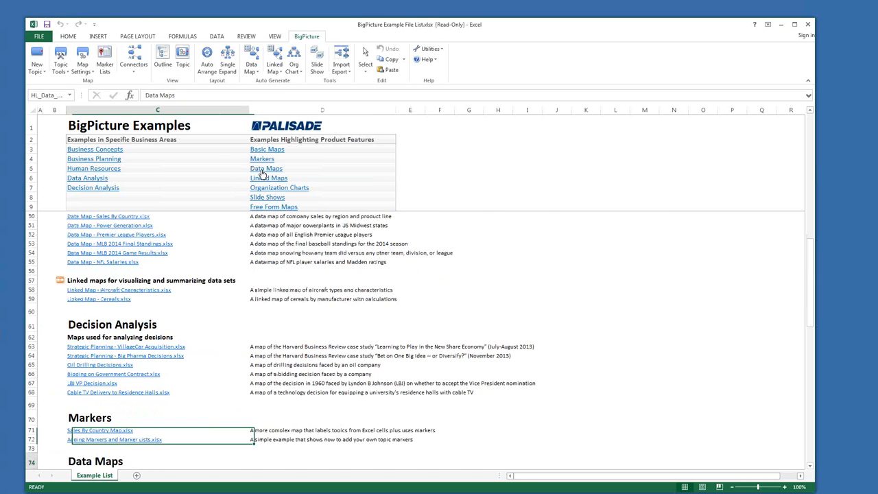
pyautogui.scroll(-5, 157, 455)
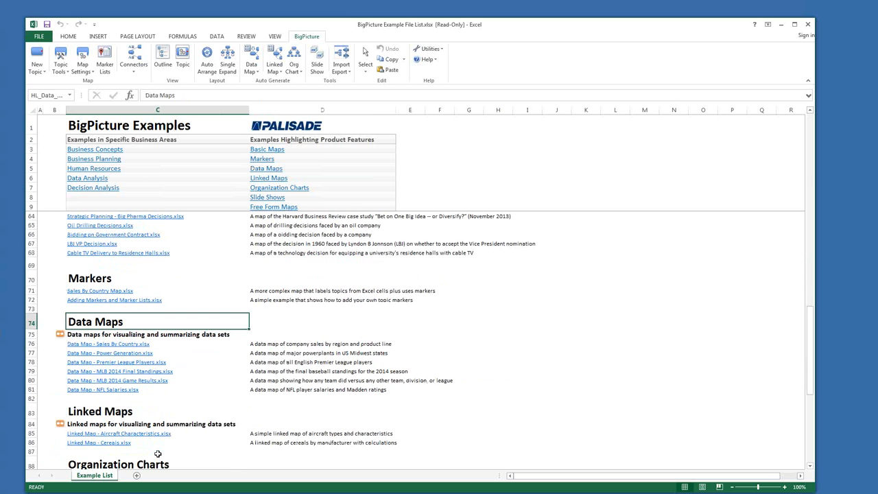
pyautogui.click(121, 352)
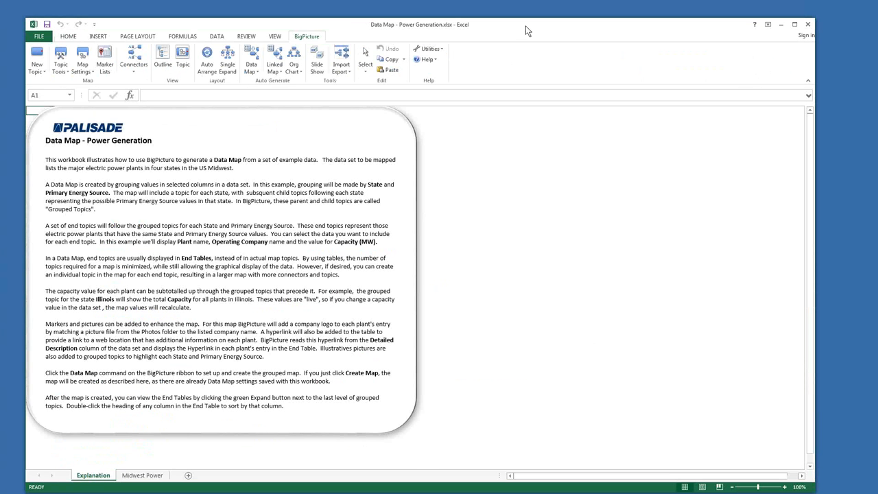
pyautogui.moveTo(525, 26); pyautogui.dragTo(556, 61)
pyautogui.click(783, 26)
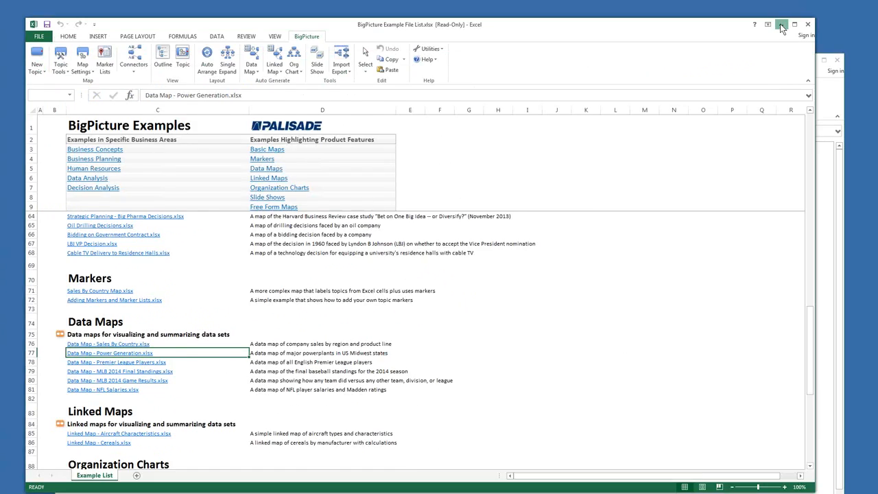
pyautogui.moveTo(561, 66); pyautogui.dragTo(524, 18)
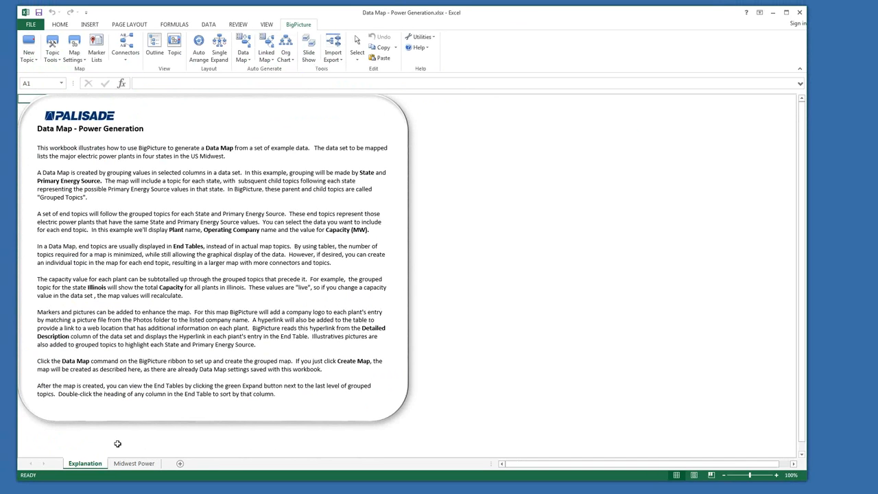
# Step: Create a data map from the Midwest Power sheet with the saved settings, grouped by State and Primary Energy Source or Technology
pyautogui.click(126, 467)
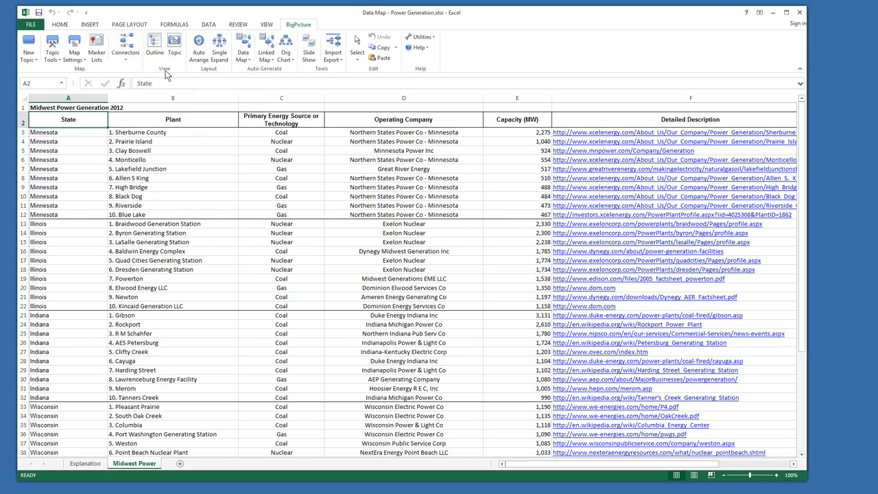
pyautogui.click(249, 60)
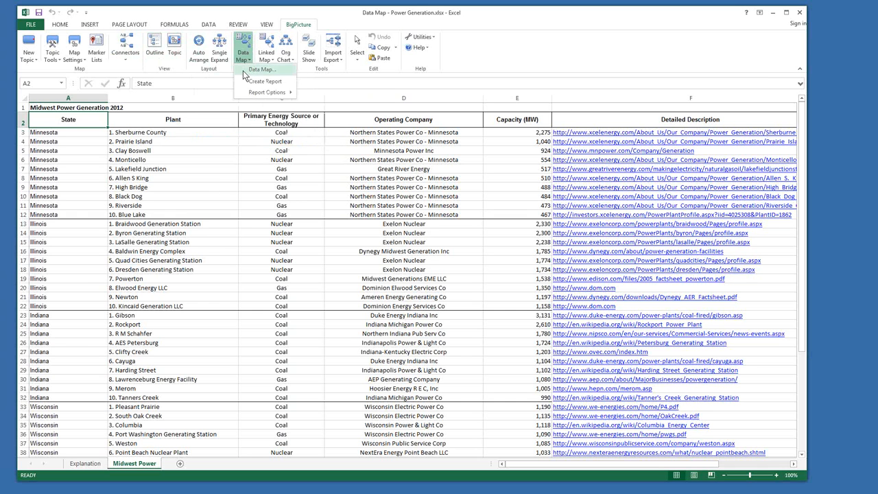
pyautogui.click(243, 71)
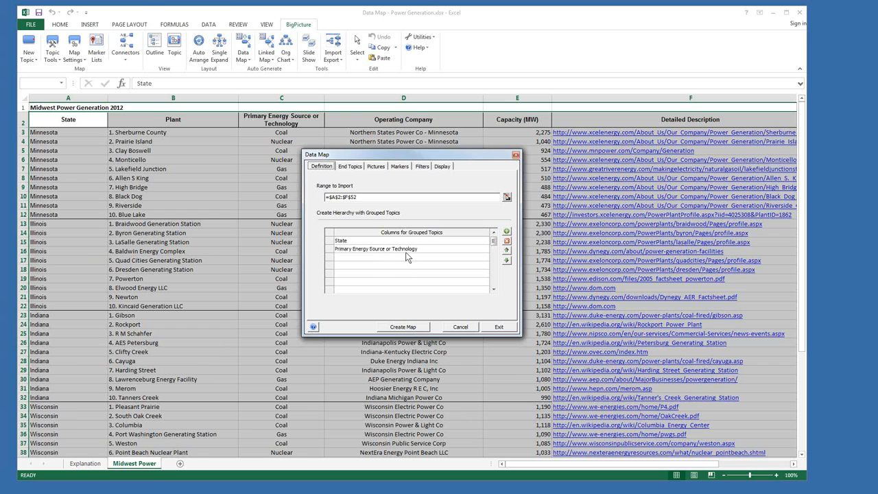
pyautogui.click(350, 168)
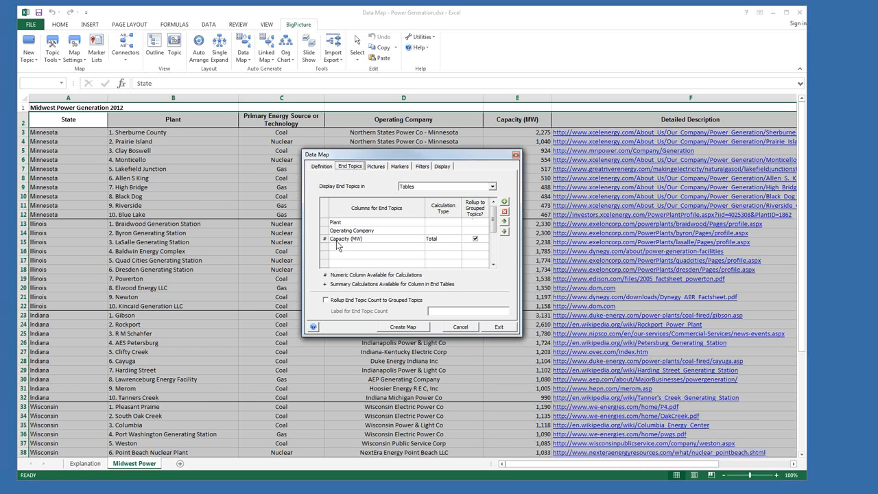
pyautogui.click(322, 167)
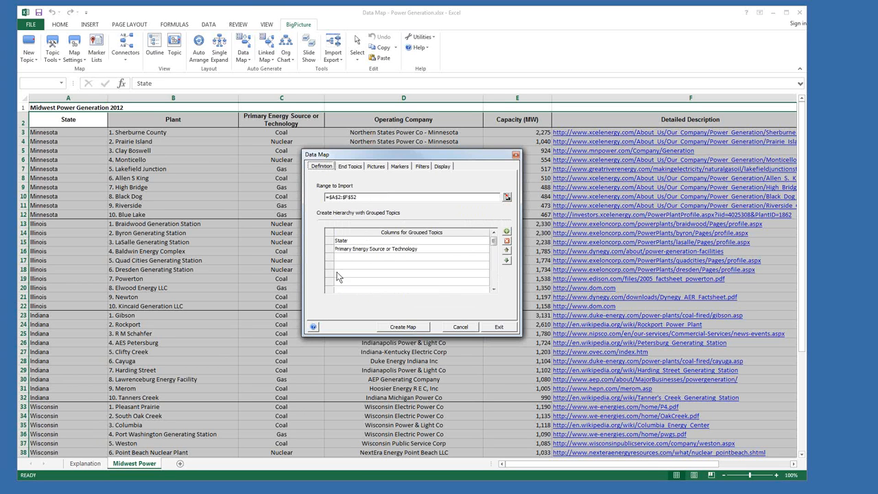
pyautogui.click(389, 328)
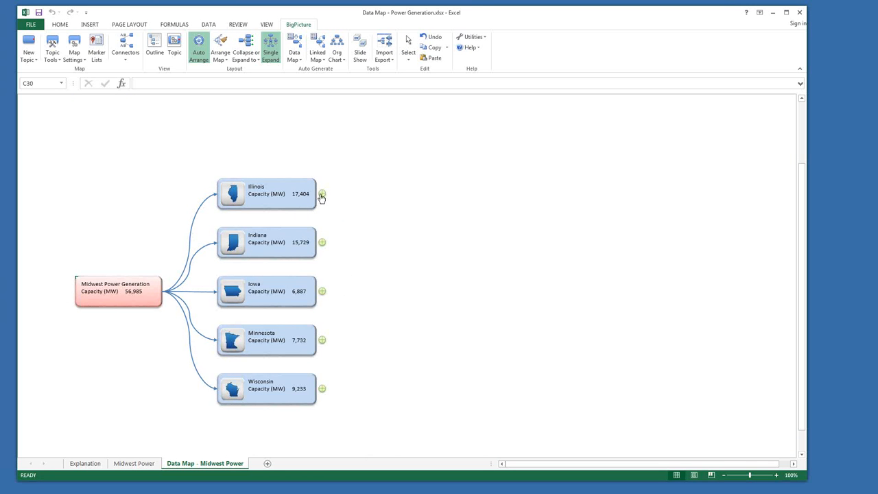
# Step: Expand the Illinois topic and view the end tables of its Coal and Nuclear topics
pyautogui.click(321, 195)
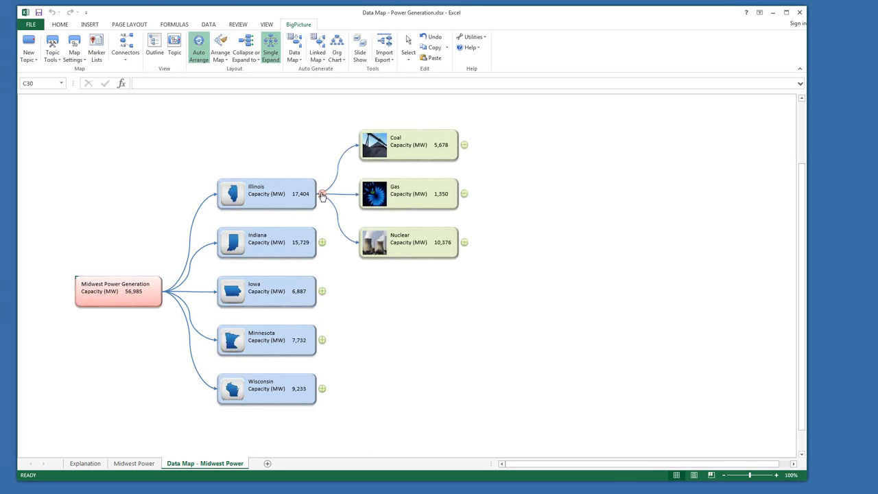
pyautogui.click(464, 145)
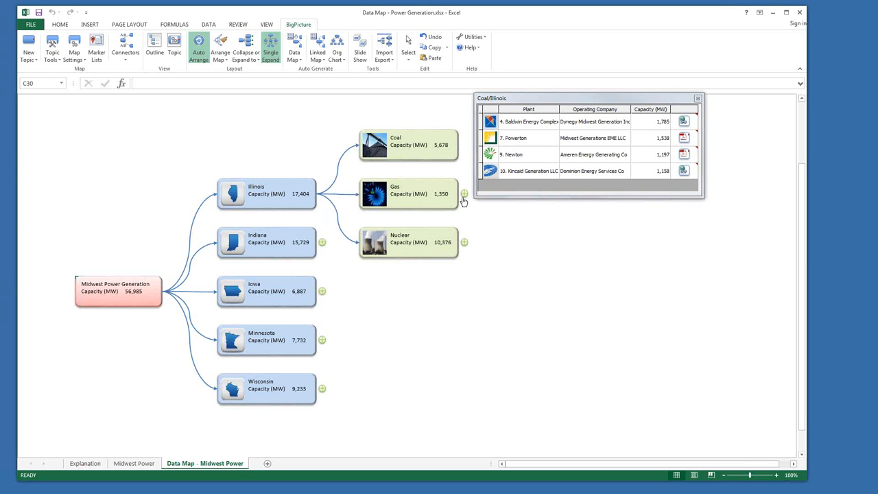
pyautogui.click(464, 244)
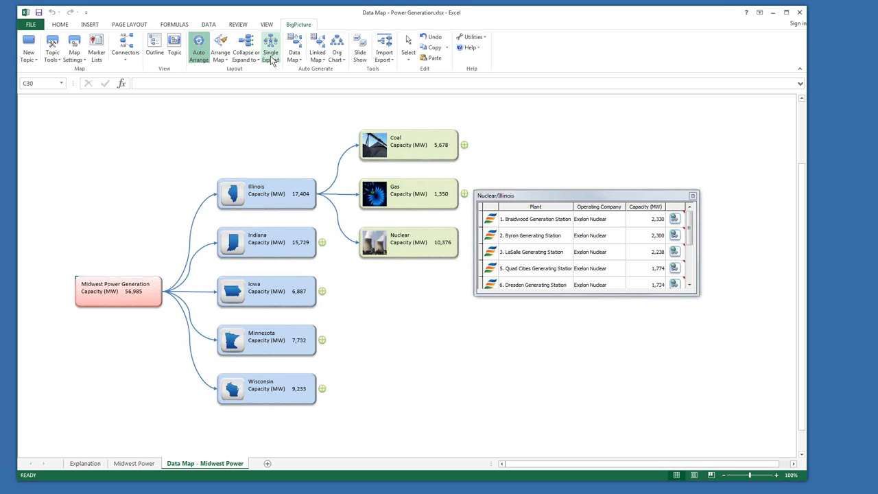
# Step: Turn off Single Expand, then expand the Minnesota topic alongside Illinois and show Minnesota's Coal end table
pyautogui.click(694, 197)
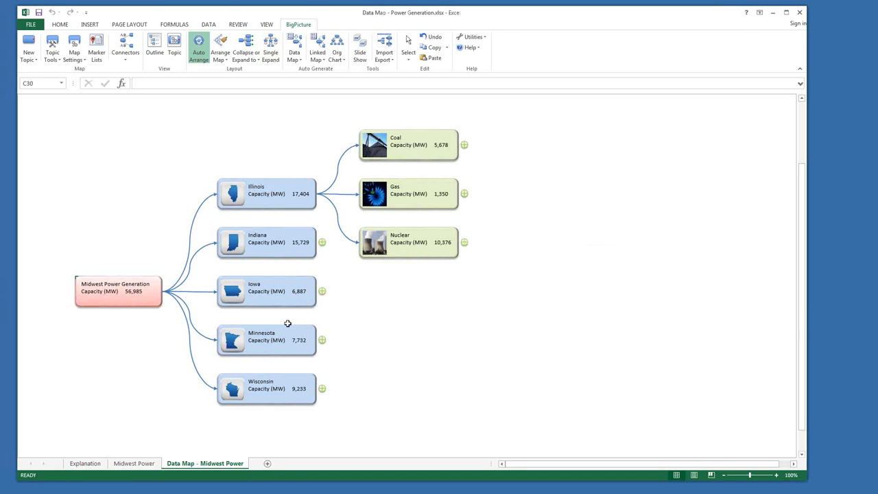
pyautogui.click(322, 339)
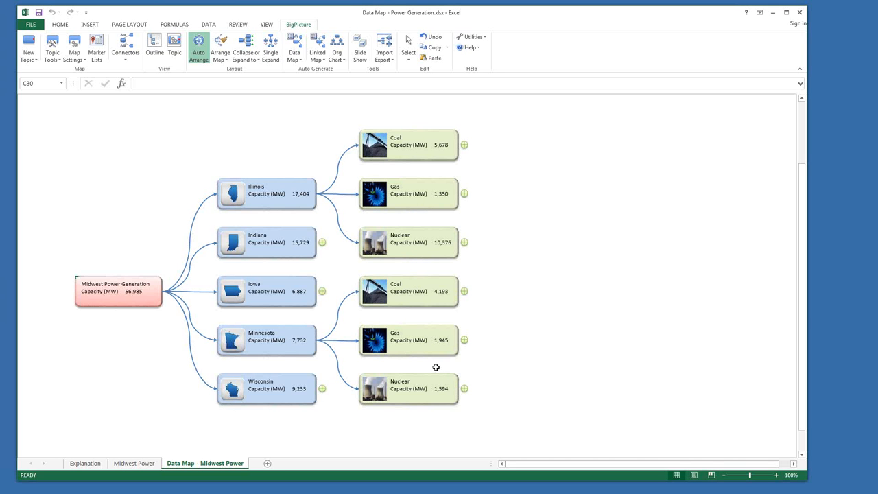
pyautogui.click(466, 292)
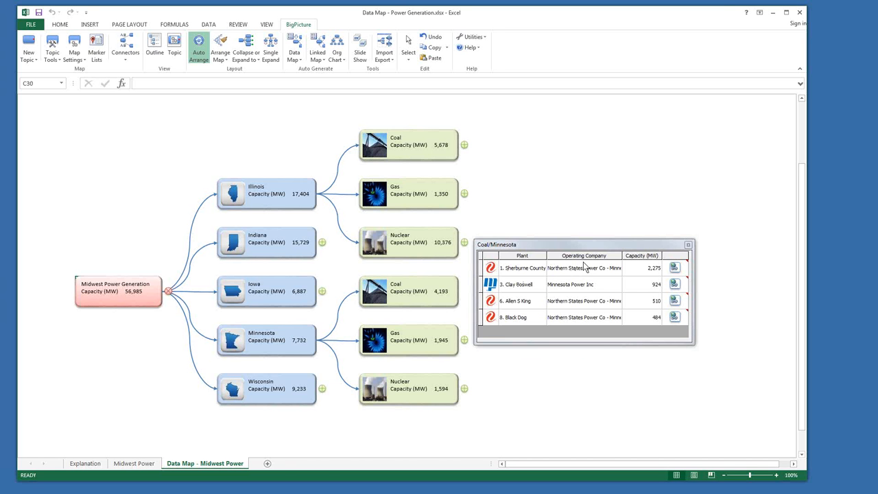
# Step: Set Sherburne County's capacity in cell E3 of the Midwest Power sheet to 0 and return to the data map
pyautogui.click(132, 466)
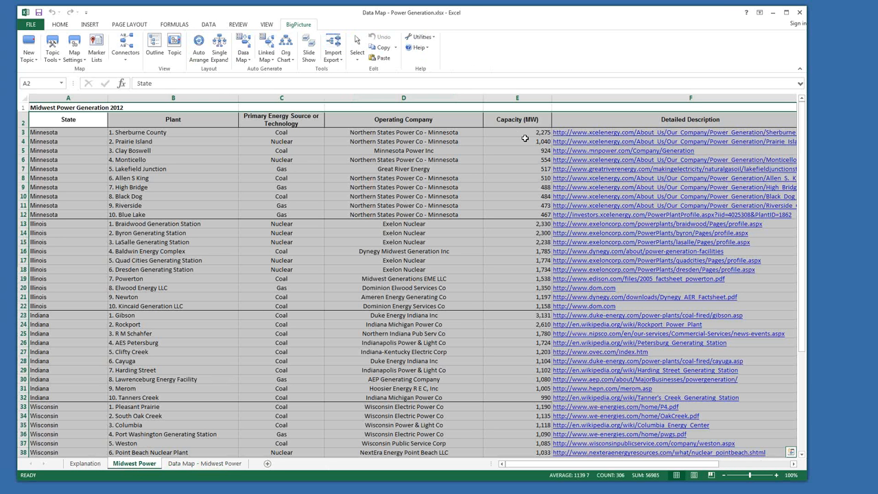
pyautogui.click(520, 131)
pyautogui.write('0')
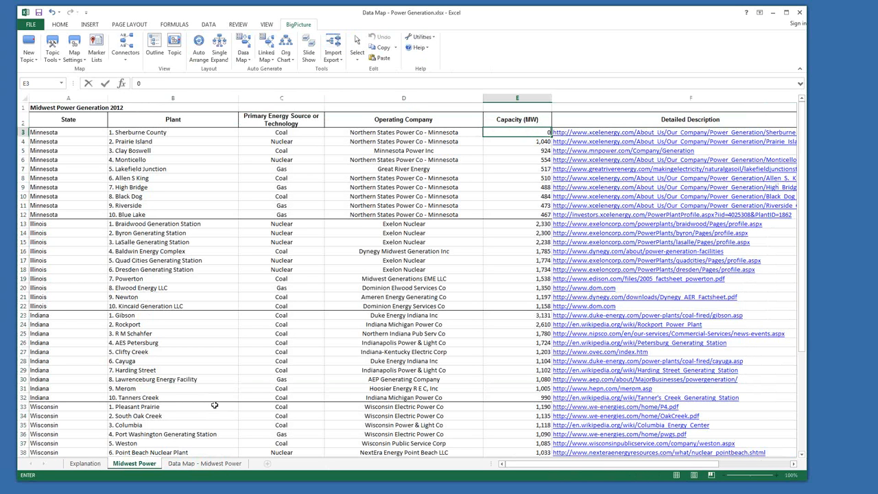
pyautogui.click(202, 463)
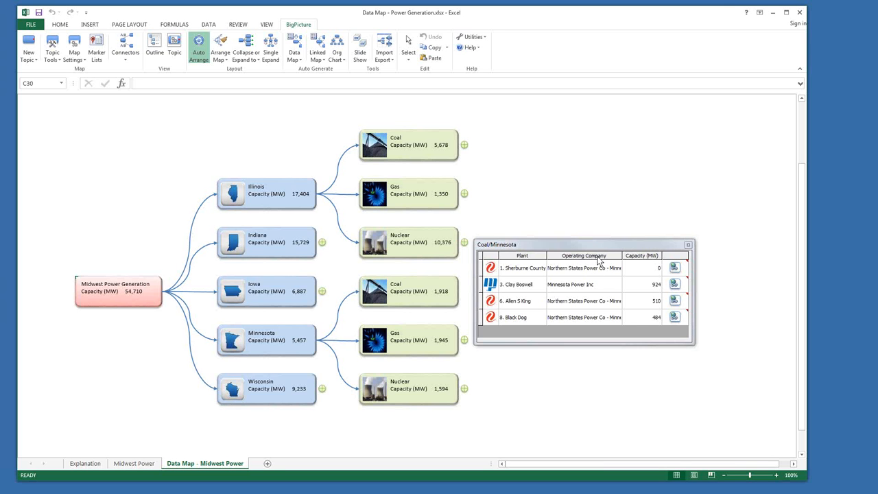
# Step: Sort the widened Coal/Minnesota end table by capacity from largest to smallest and open the Sherburne County hyperlink
pyautogui.click(642, 258)
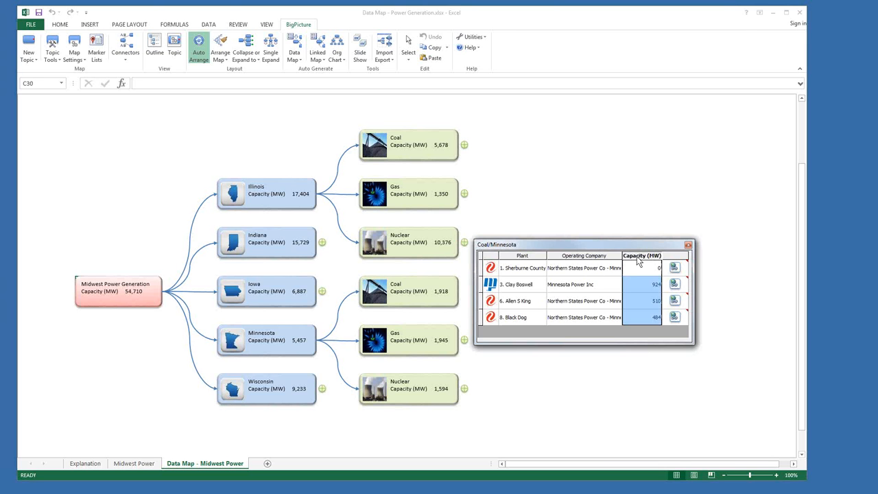
pyautogui.click(632, 256)
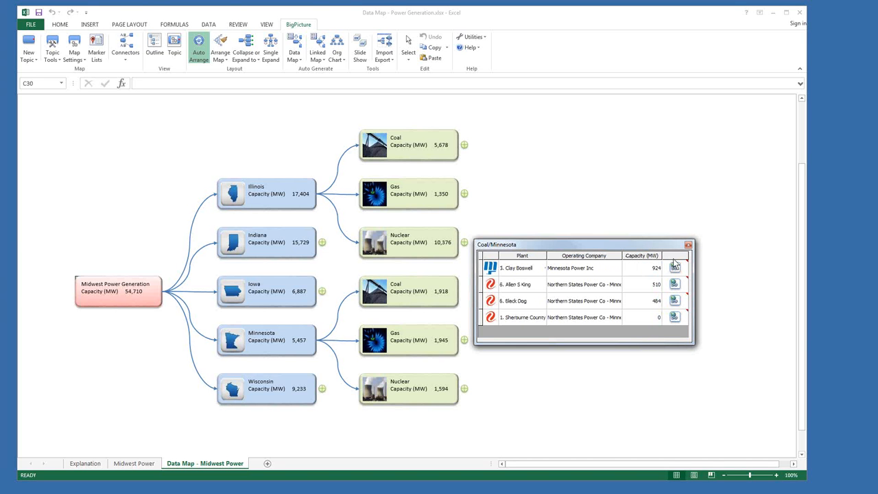
pyautogui.moveTo(692, 341); pyautogui.dragTo(752, 350)
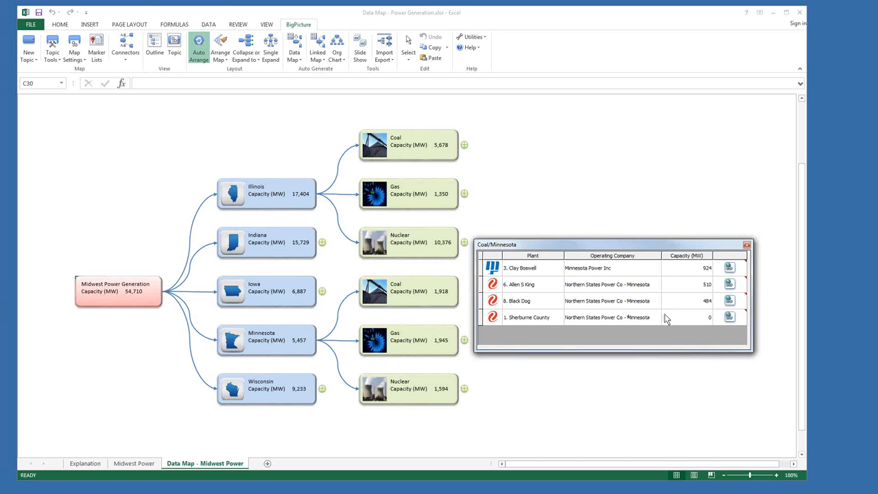
pyautogui.click(729, 319)
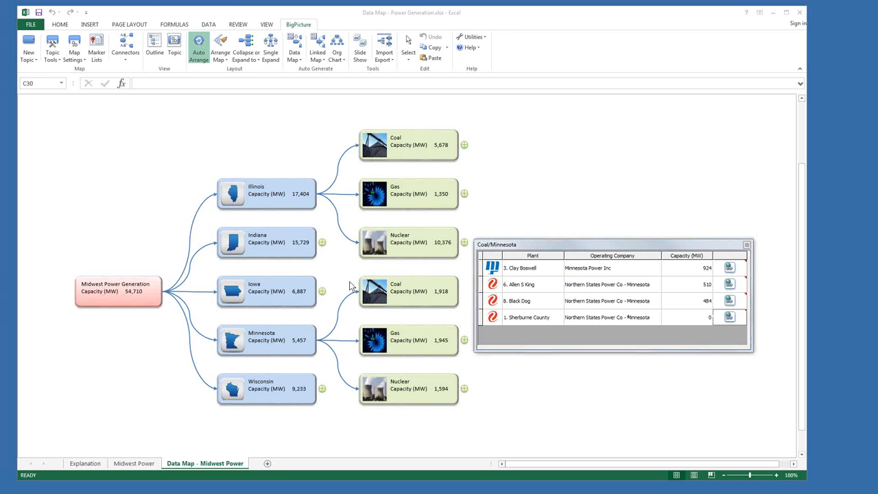
# Step: Open Sherburne County's detailed description link in the Midwest Power sheet, then return to the data map and close the Coal/Minnesota end table
pyautogui.moveTo(0, 89); pyautogui.dragTo(348, 26)
pyautogui.click(127, 464)
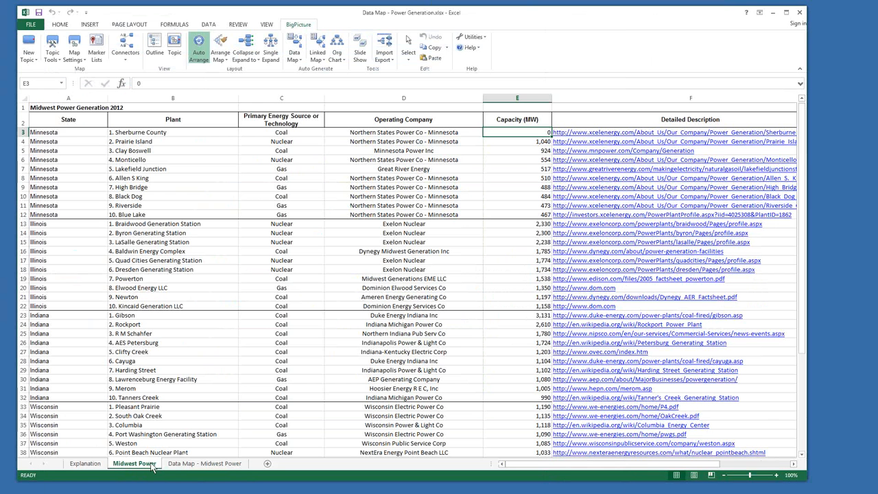
pyautogui.click(618, 132)
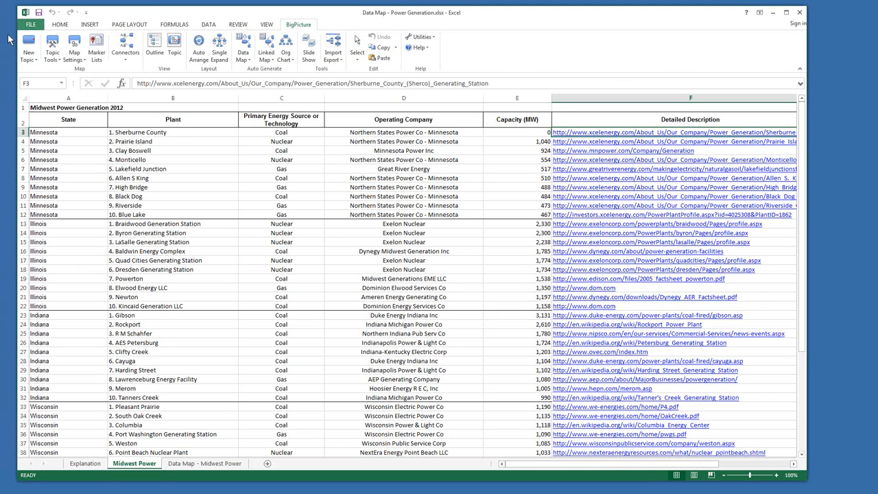
pyautogui.click(210, 465)
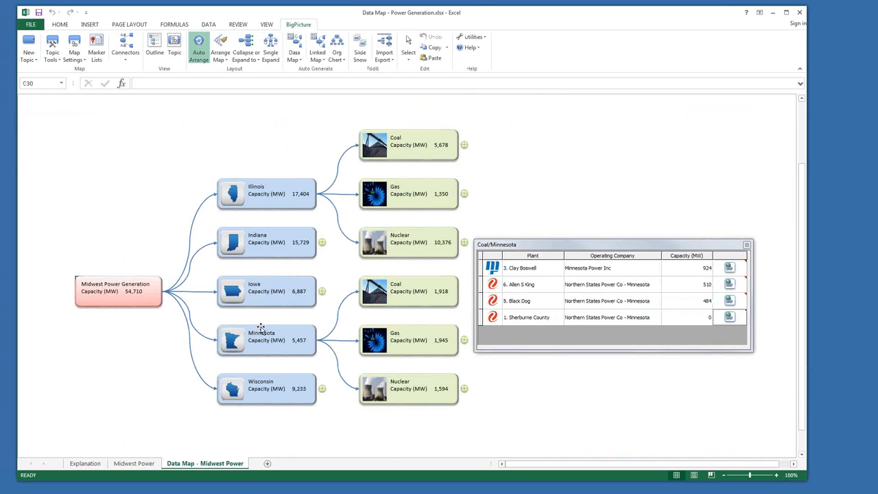
pyautogui.click(746, 245)
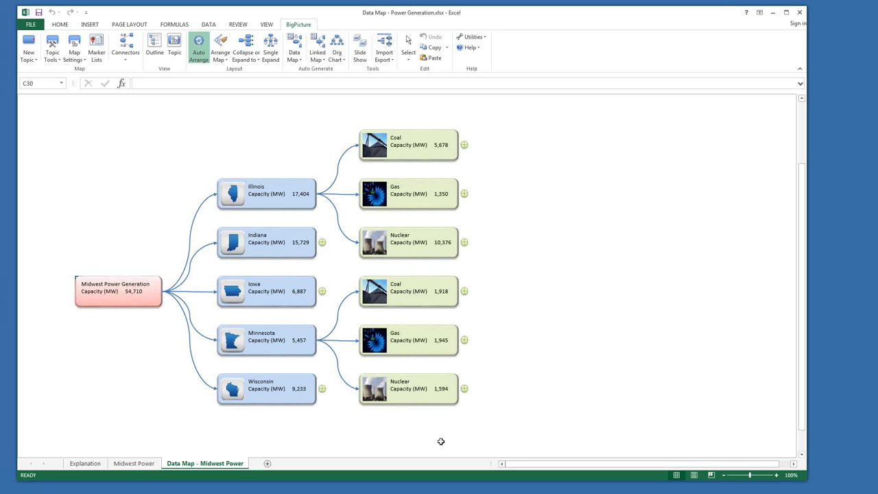
# Step: In the data map definition, move Primary Energy Source or Technology above State in the columns for grouped topics
pyautogui.click(300, 64)
pyautogui.click(301, 69)
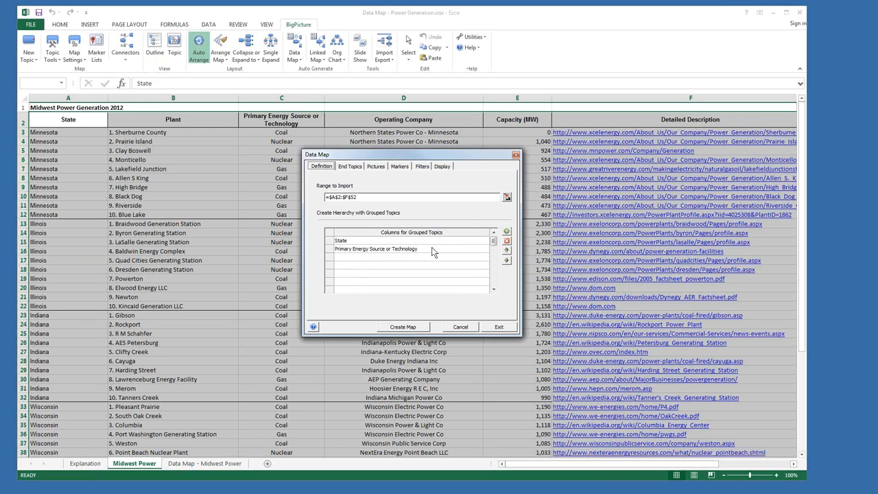
pyautogui.click(432, 248)
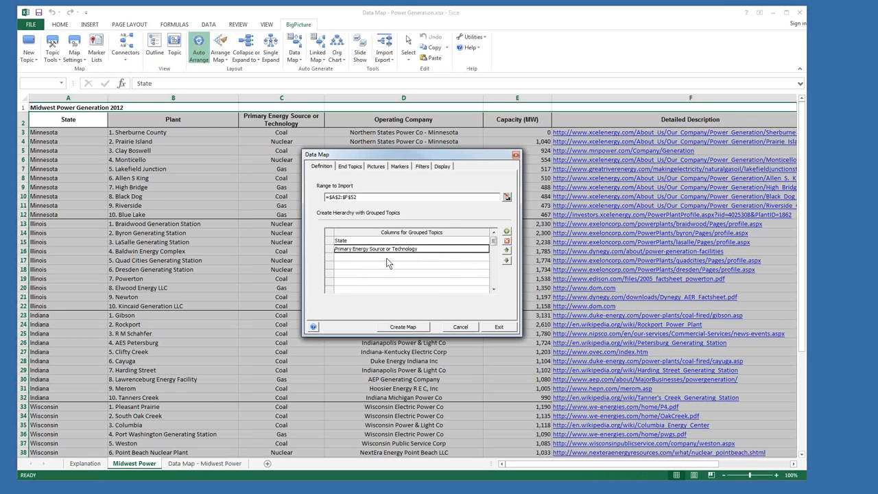
pyautogui.click(507, 249)
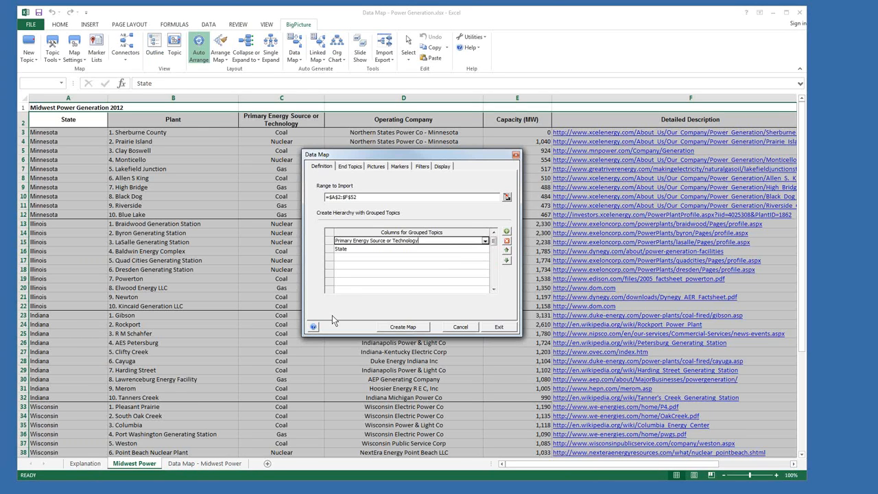
pyautogui.click(359, 256)
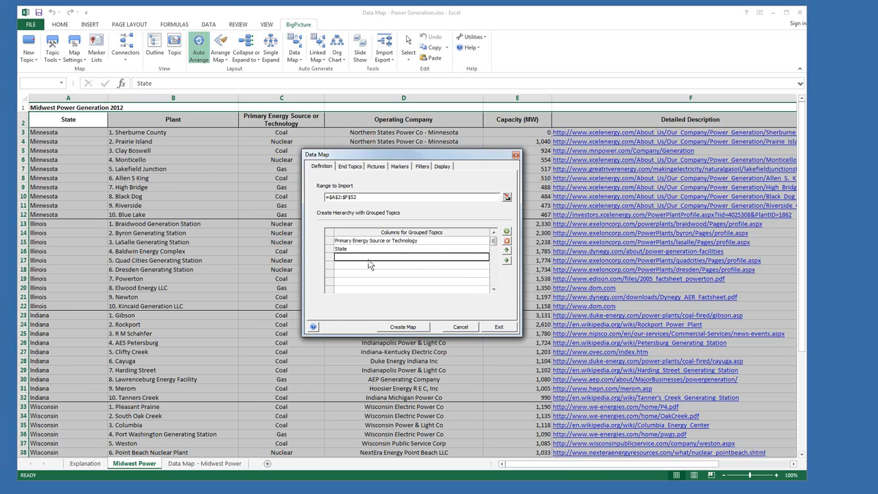
pyautogui.click(484, 259)
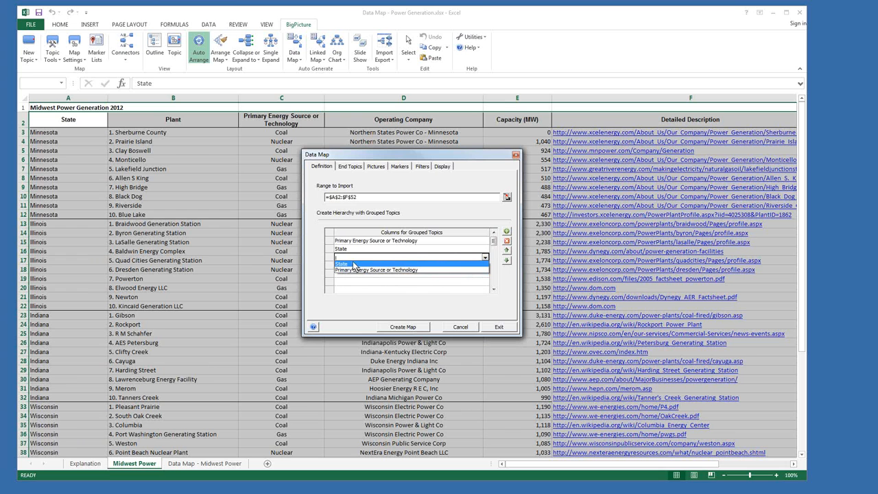
pyautogui.press('Escape')
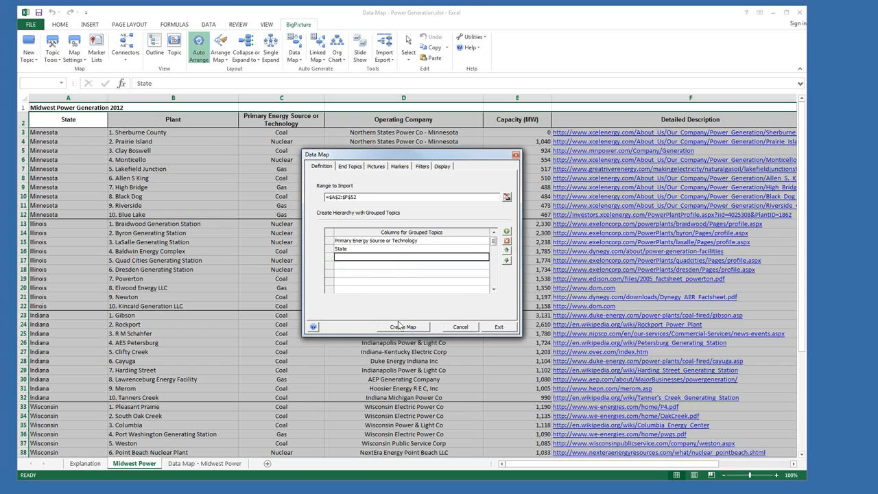
# Step: Review the data map's end topic and marker settings, keeping end topics displayed in Tables
pyautogui.click(351, 166)
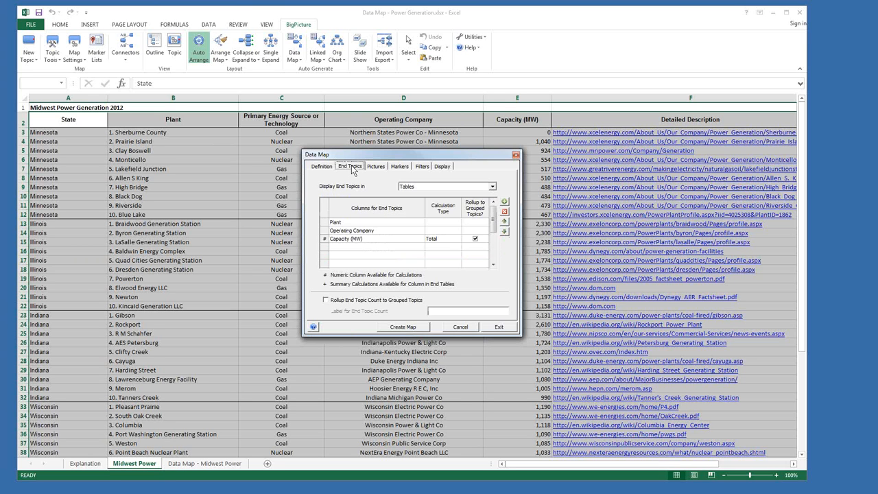
pyautogui.click(400, 167)
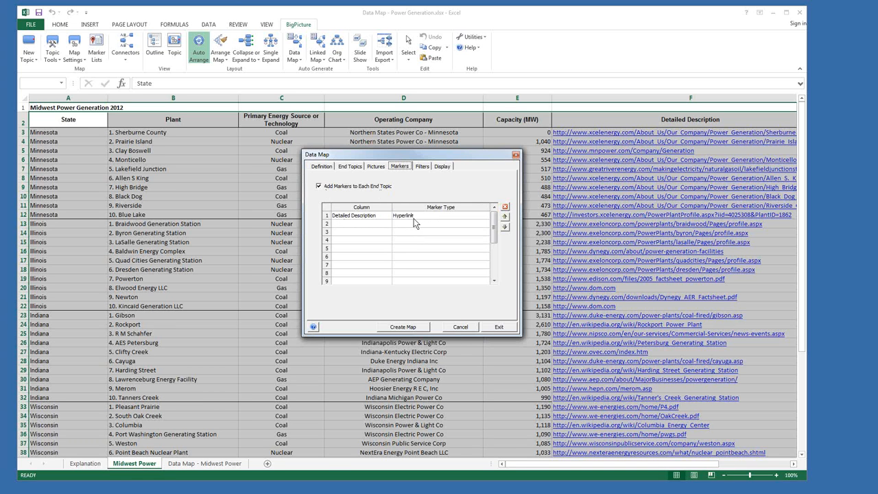
pyautogui.click(355, 167)
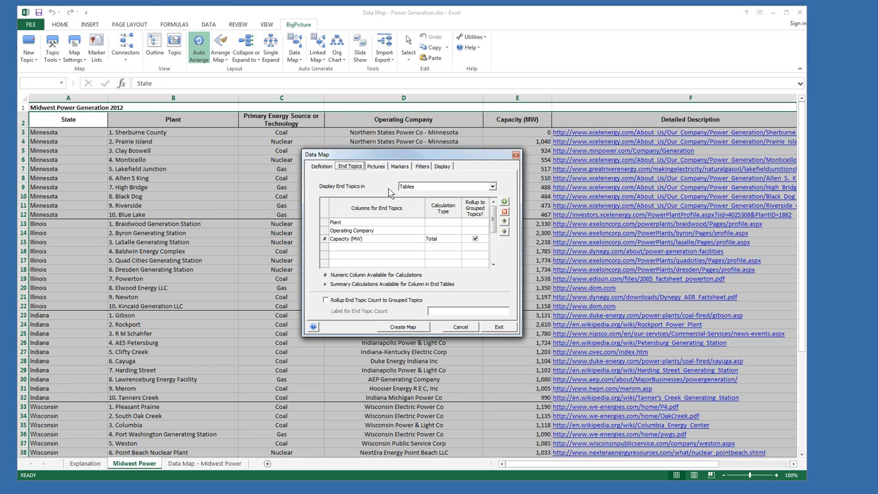
pyautogui.click(492, 188)
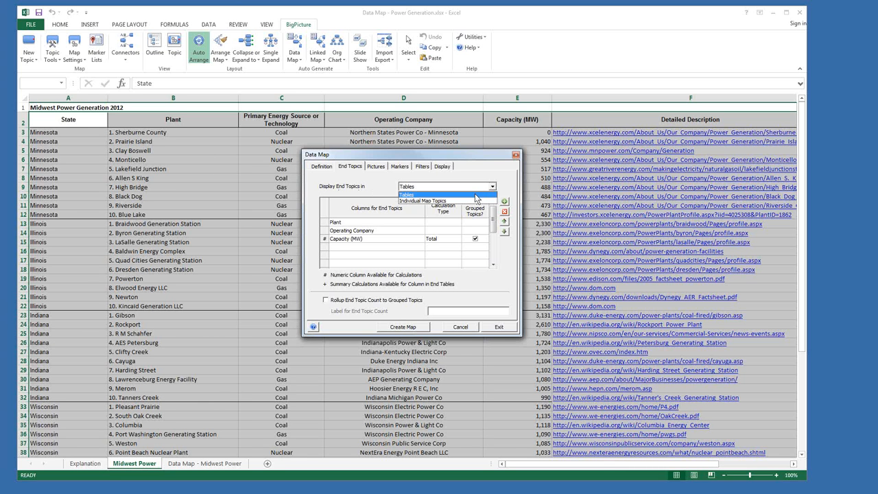
pyautogui.click(476, 195)
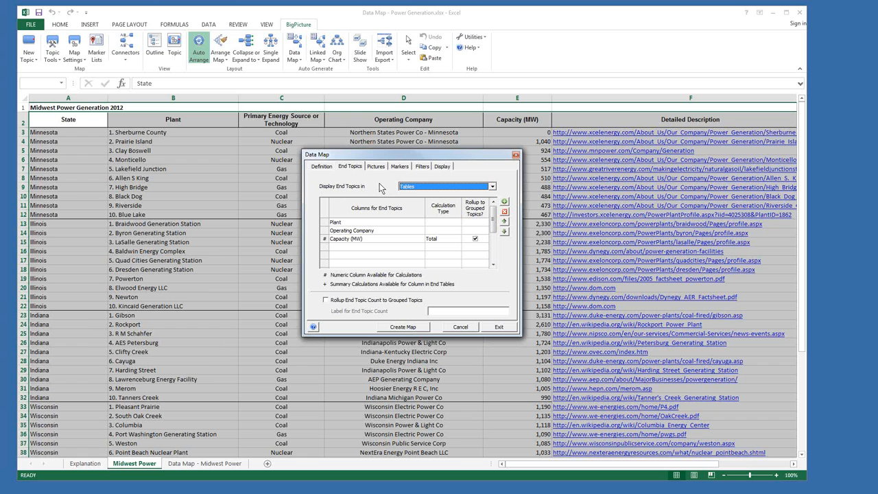
# Step: Create the map over the existing one and expand its Coal topic to show Minnesota's end table
pyautogui.click(386, 328)
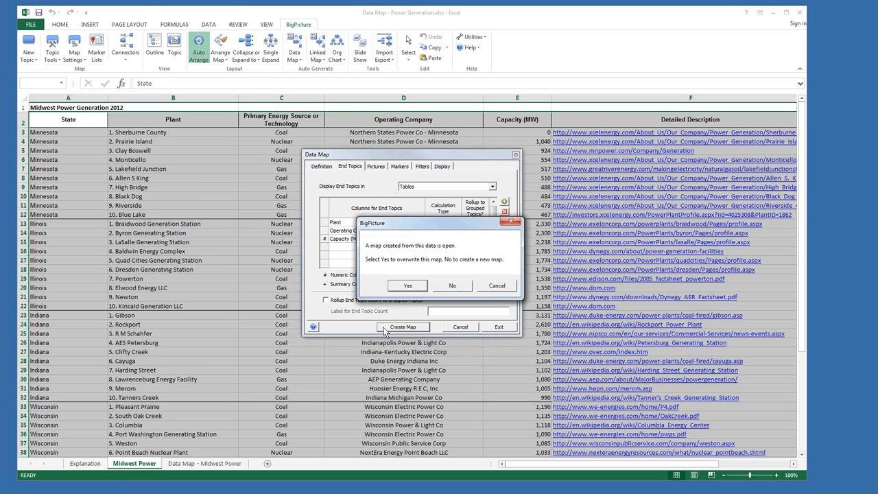
pyautogui.click(393, 286)
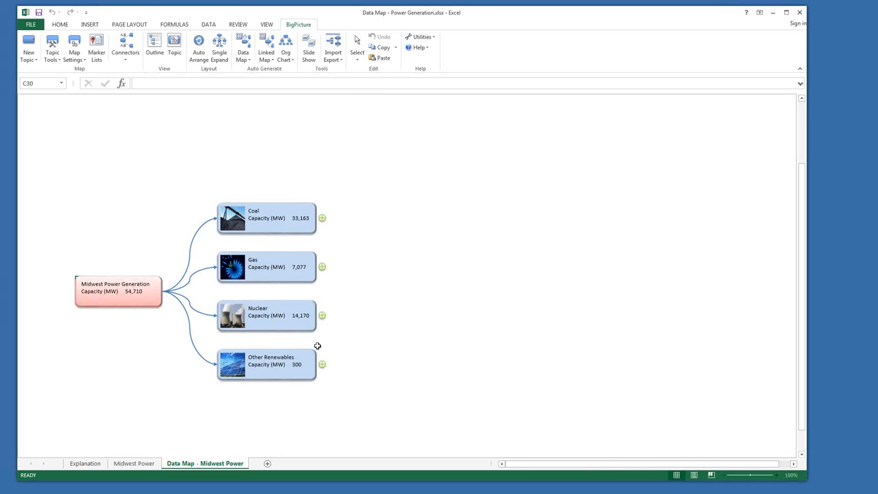
pyautogui.click(323, 219)
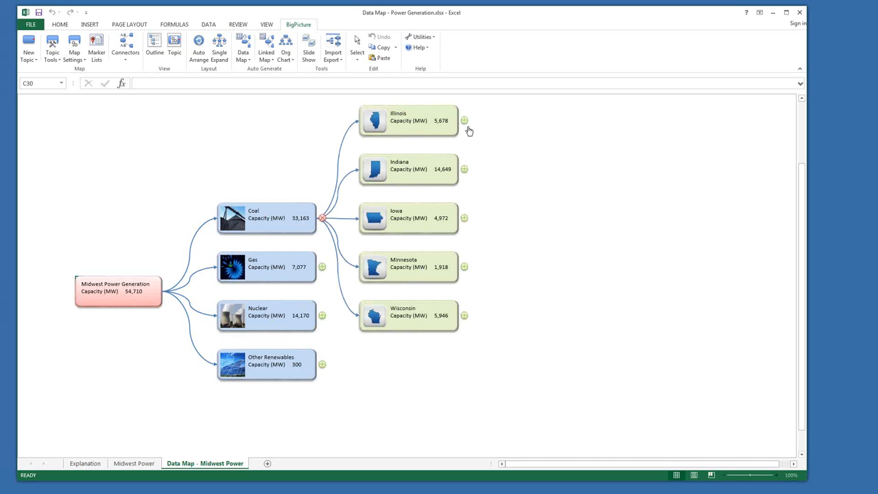
pyautogui.click(465, 267)
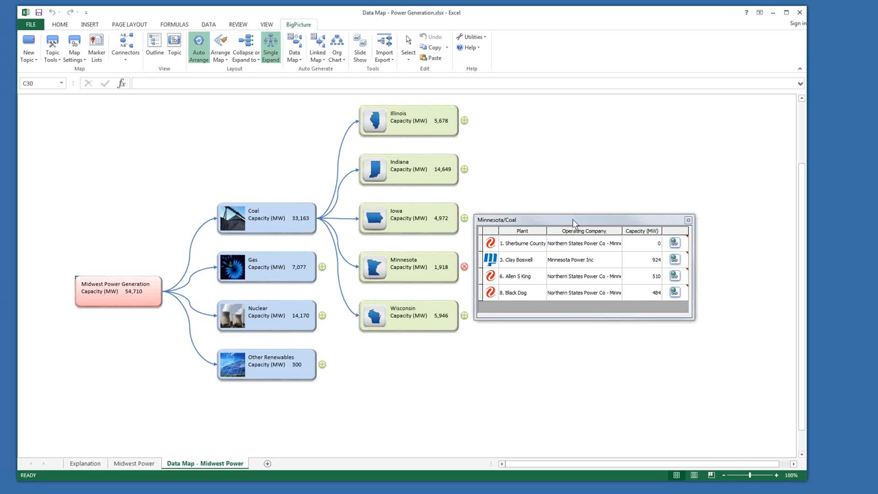
# Step: Close the Minnesota/Coal end table on the regrouped data map
pyautogui.click(464, 315)
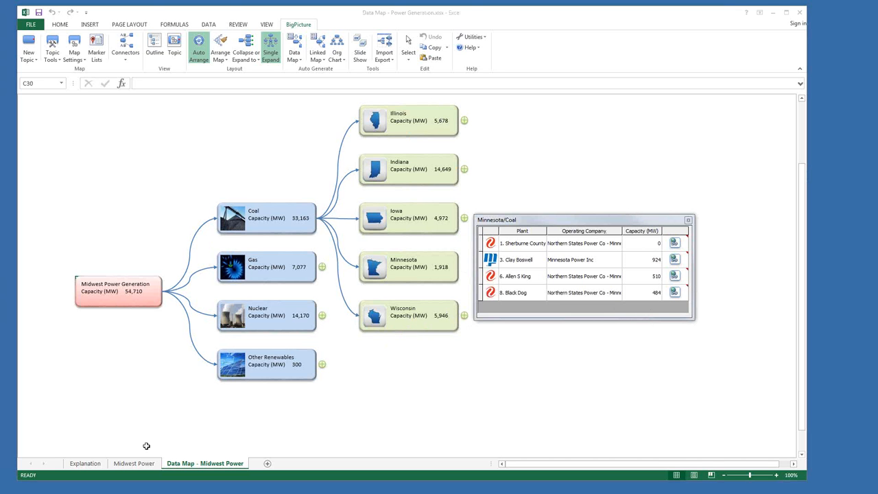
pyautogui.click(98, 409)
pyautogui.click(655, 399)
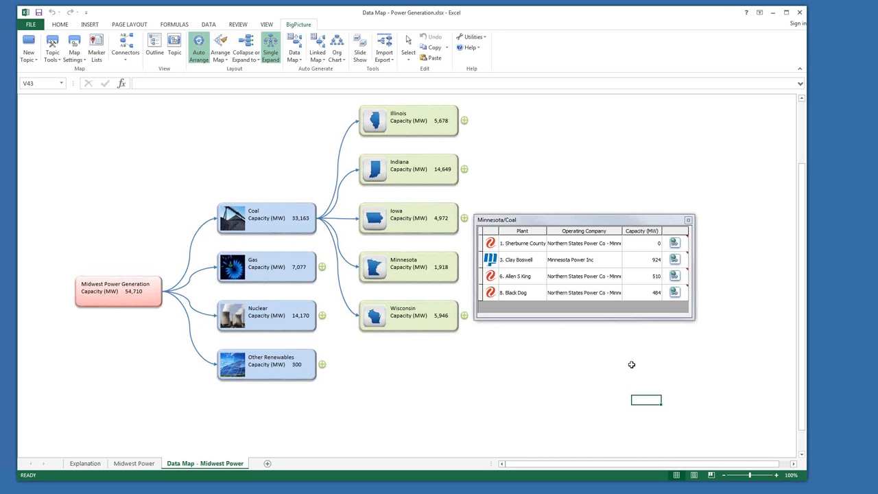
pyautogui.click(630, 365)
pyautogui.click(689, 220)
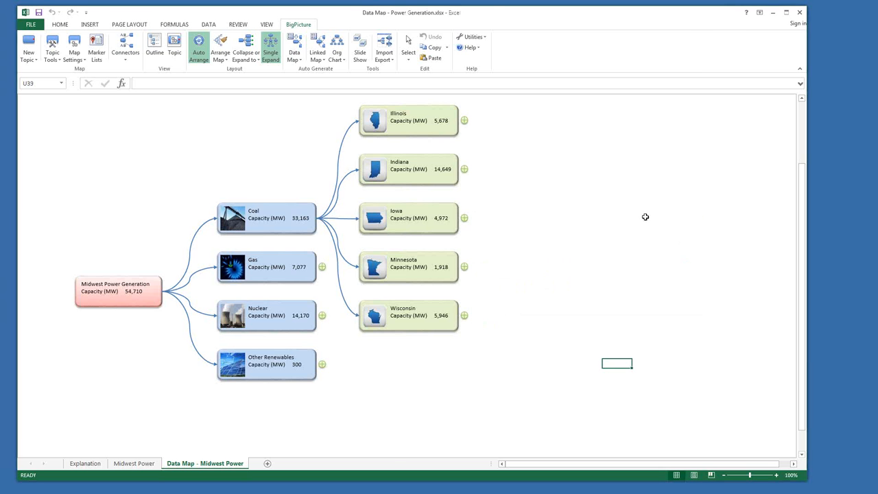
# Step: Open the BigPicture example file list and, from its Data Maps section, the workbook Data Map - Premier League Players.xlsx
pyautogui.click(504, 354)
pyautogui.click(478, 53)
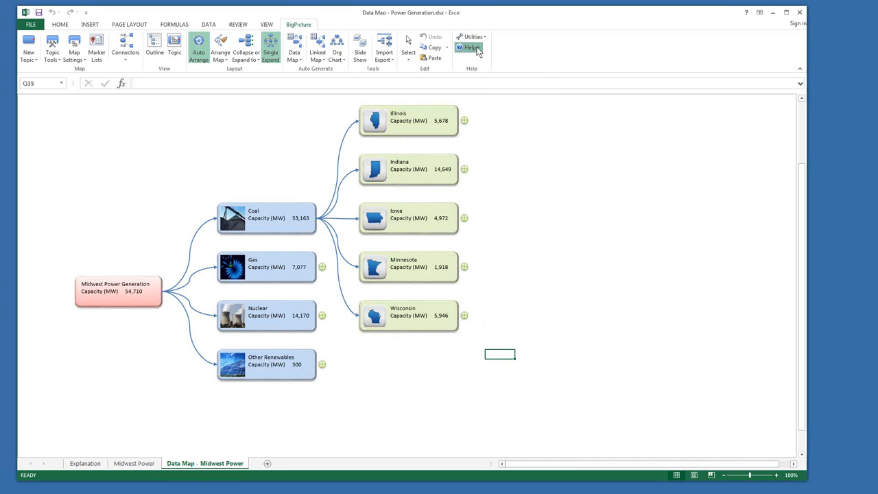
pyautogui.click(479, 71)
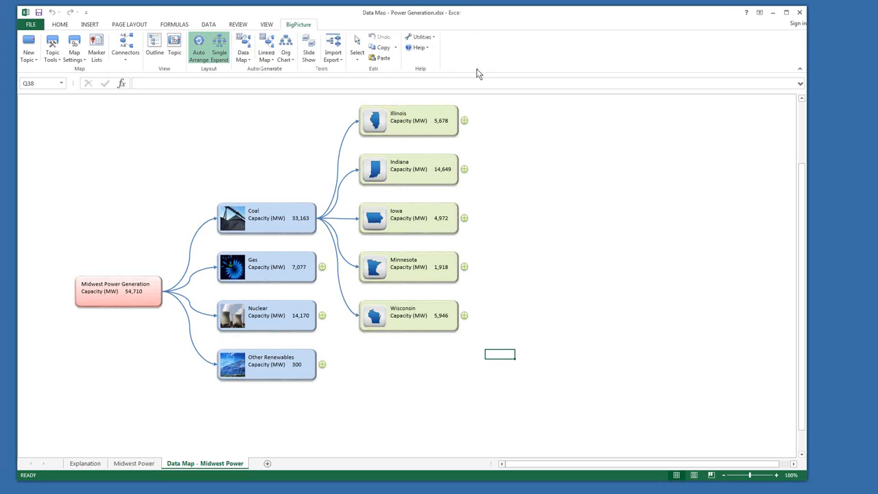
pyautogui.click(773, 12)
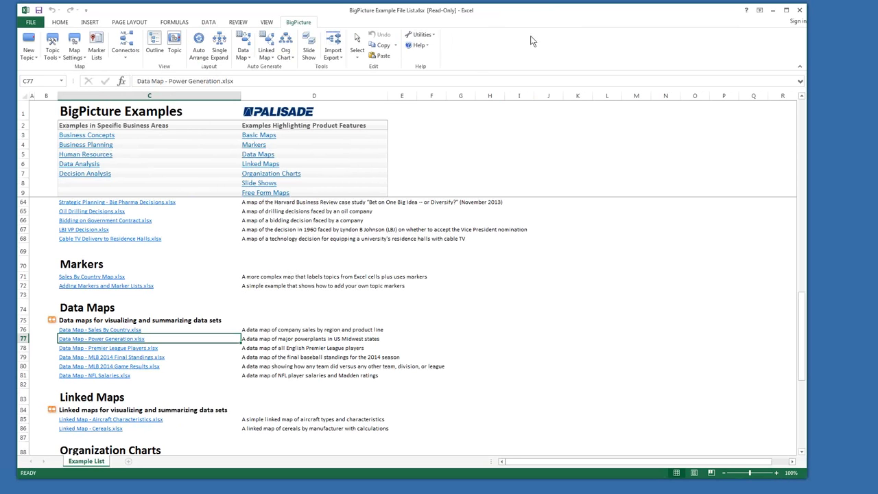
pyautogui.click(134, 349)
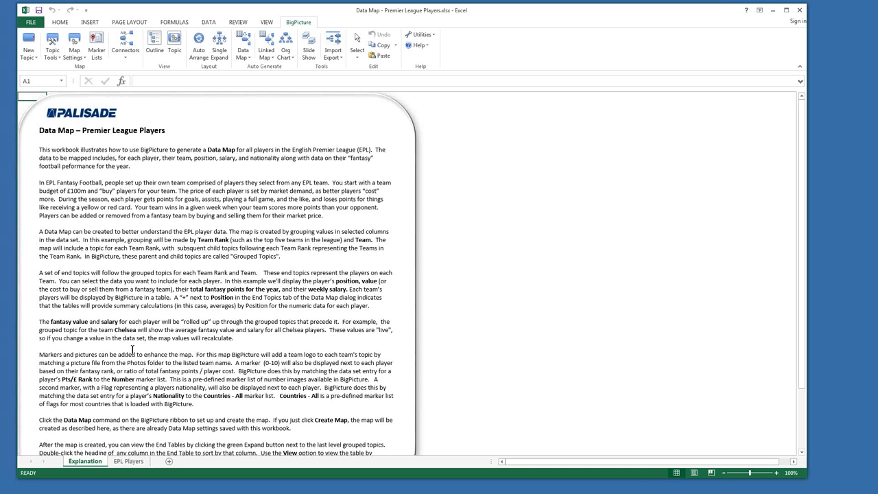
# Step: Open the Data Map settings for the EPL Players sheet and review the end topic and picture options
pyautogui.click(137, 461)
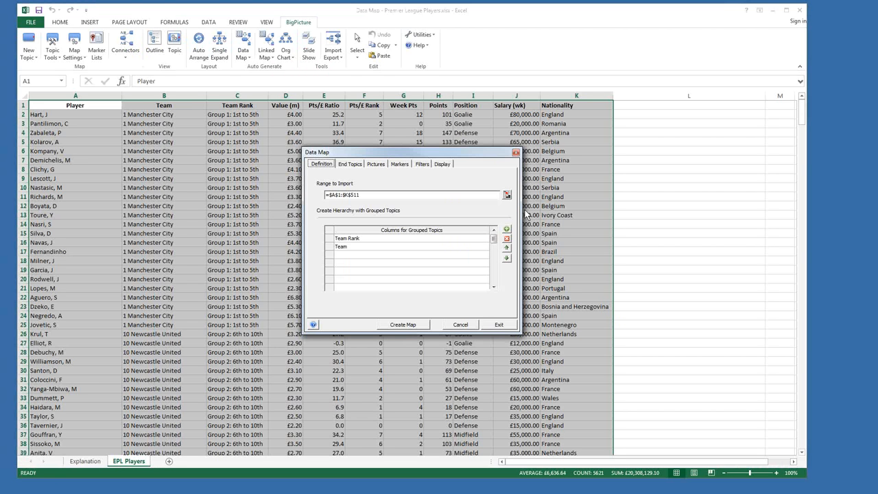
pyautogui.click(350, 165)
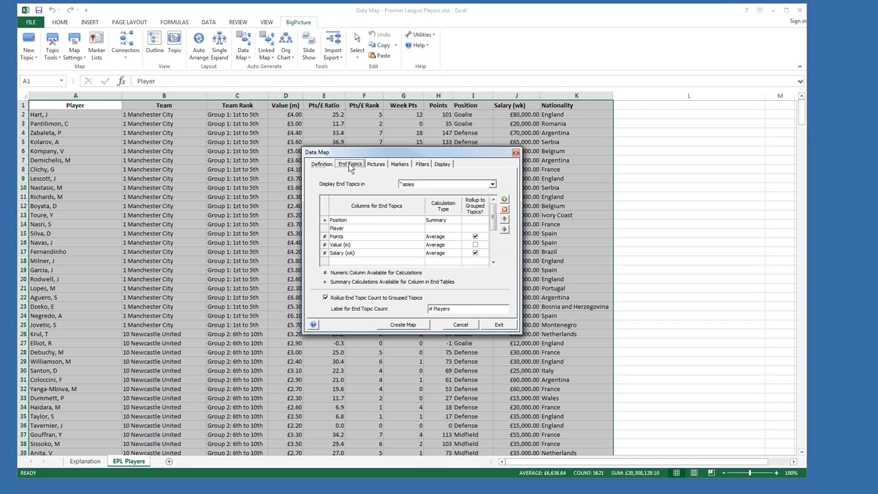
pyautogui.click(378, 166)
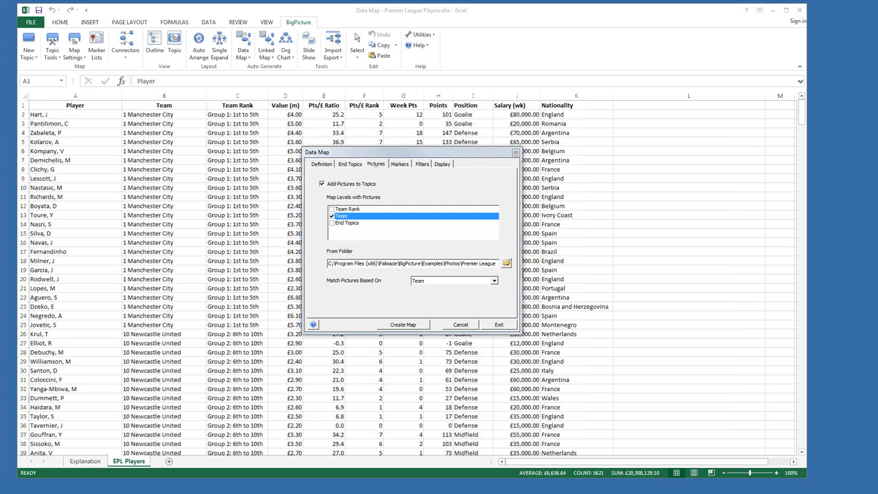
# Step: View the team logo files in the Premier League folder under Photos beside the picture settings, then close the folder window
pyautogui.moveTo(217, 211); pyautogui.dragTo(178, 226)
pyautogui.moveTo(433, 428); pyautogui.dragTo(291, 425)
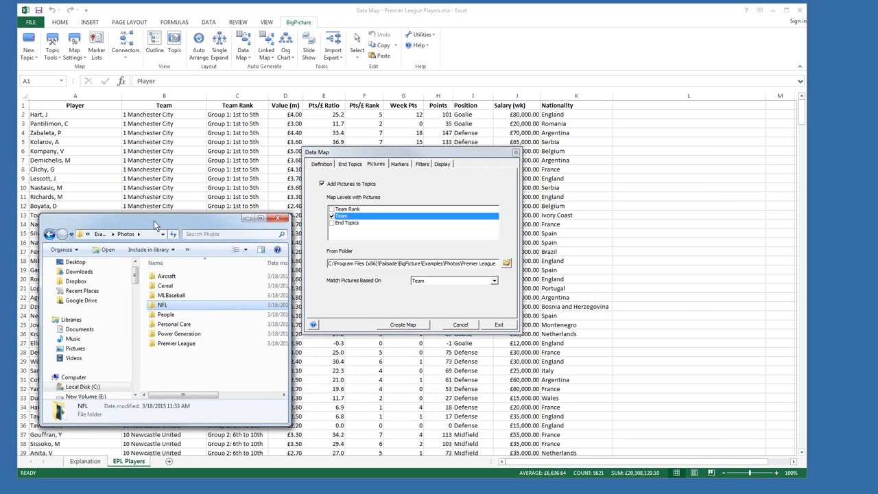
pyautogui.moveTo(153, 227); pyautogui.dragTo(137, 183)
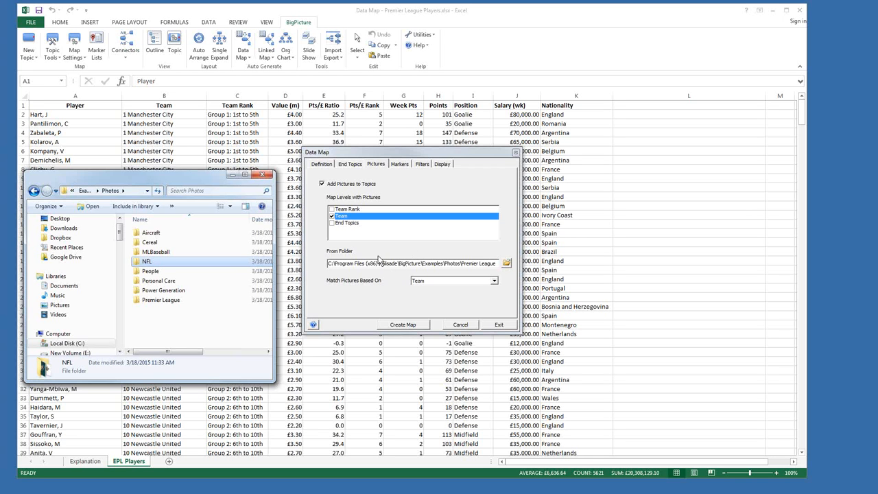
pyautogui.doubleClick(156, 305)
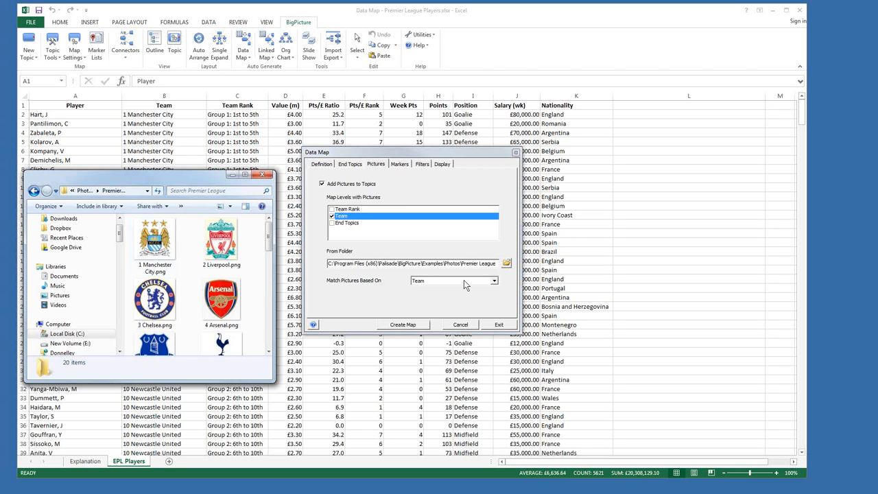
pyautogui.click(332, 216)
pyautogui.click(262, 174)
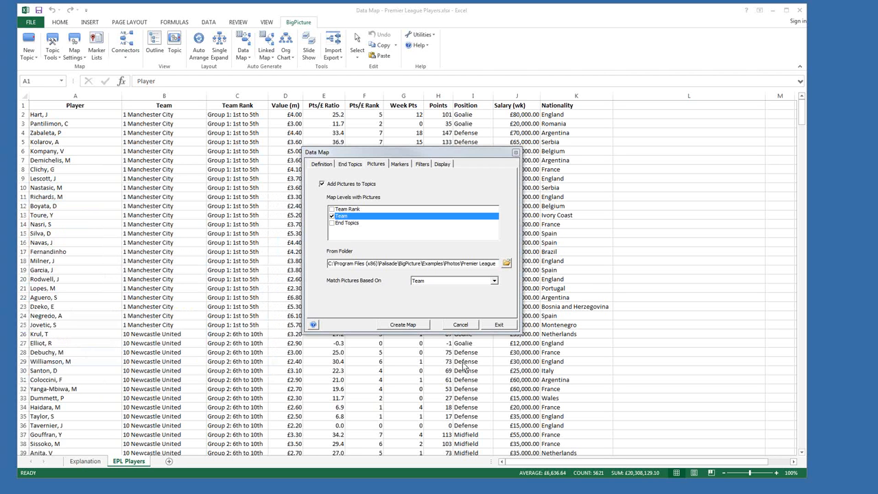
# Step: Set the Points calculation type to Average, keep the # Players count rolled up to grouped topics, and create the data map
pyautogui.click(351, 166)
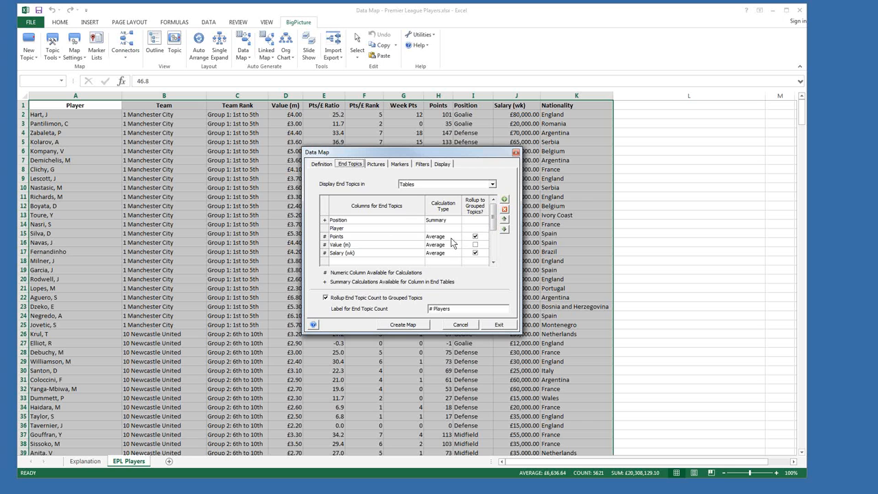
pyautogui.click(451, 238)
pyautogui.click(458, 237)
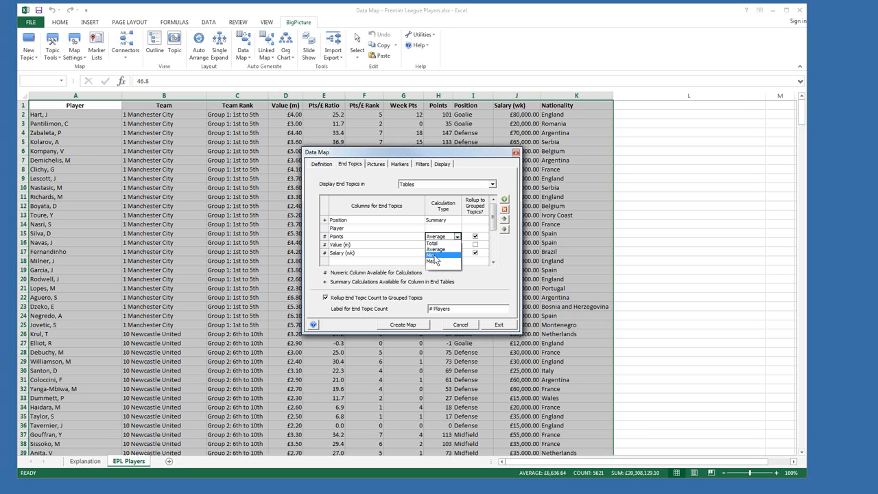
pyautogui.click(442, 250)
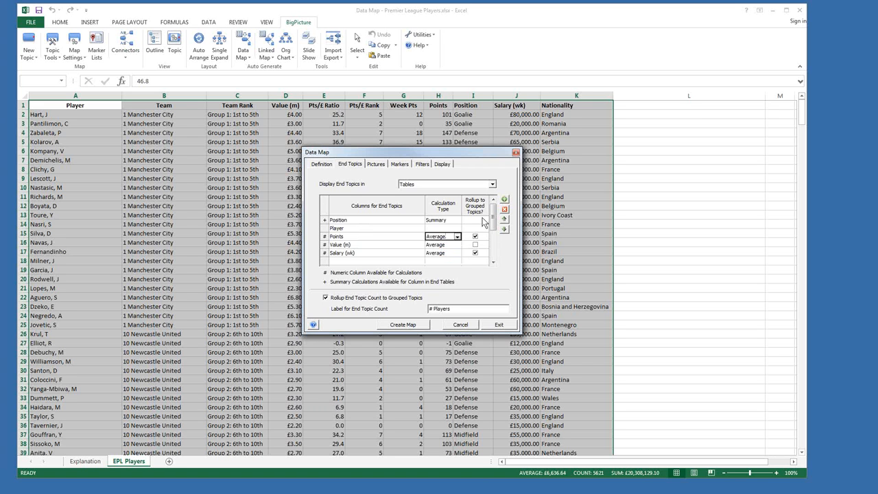
pyautogui.click(326, 297)
pyautogui.click(326, 298)
pyautogui.click(392, 326)
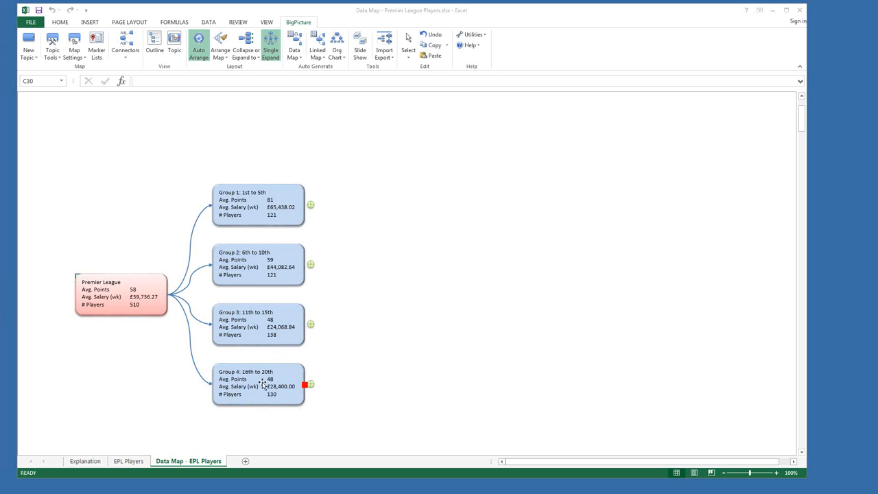
# Step: Expand Group 1: 1st to 5th on the Premier League map, then open and enlarge the Manchester City end table
pyautogui.click(310, 205)
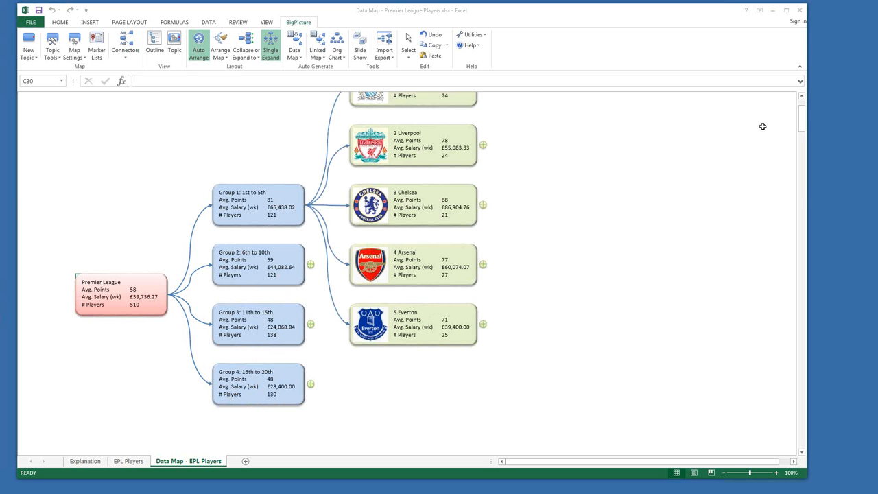
pyautogui.click(803, 99)
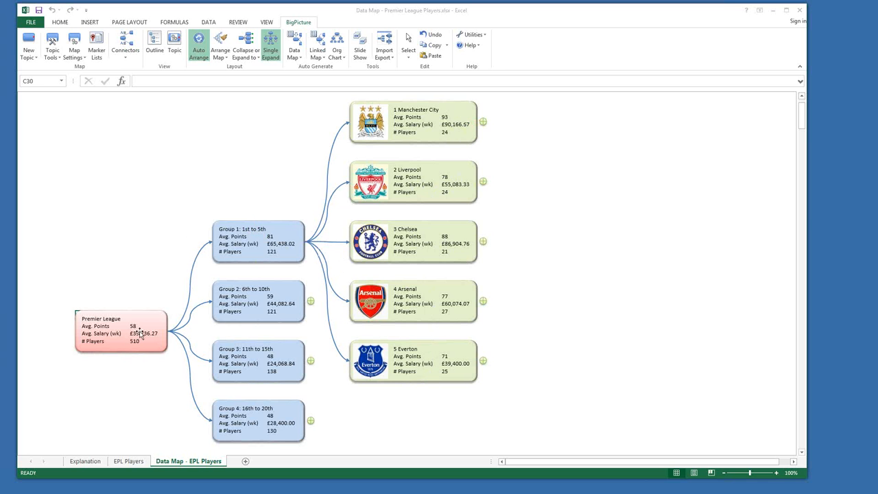
pyautogui.click(484, 125)
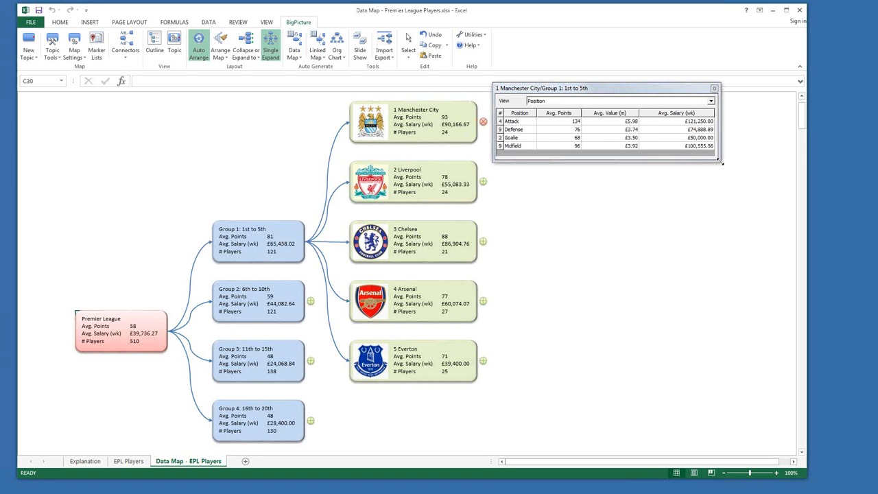
pyautogui.moveTo(720, 162); pyautogui.dragTo(740, 232)
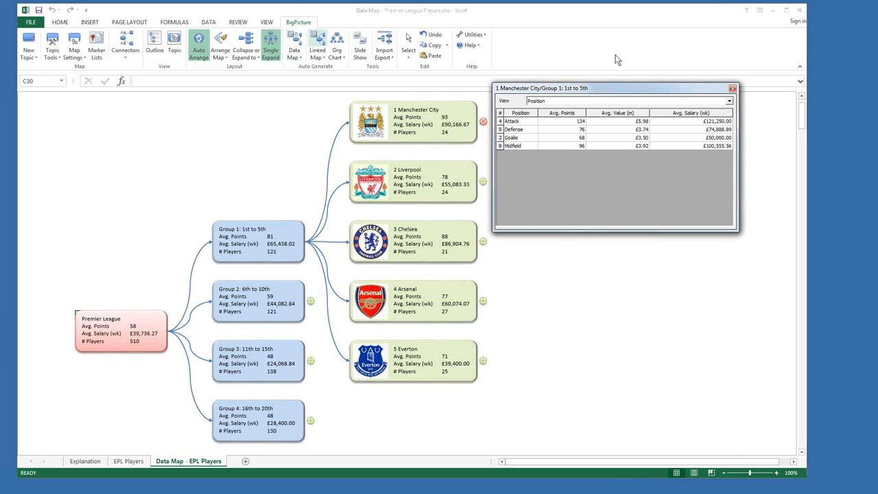
# Step: Switch the Manchester City table to the Detail view and enlarge it to fit all player rows
pyautogui.click(730, 101)
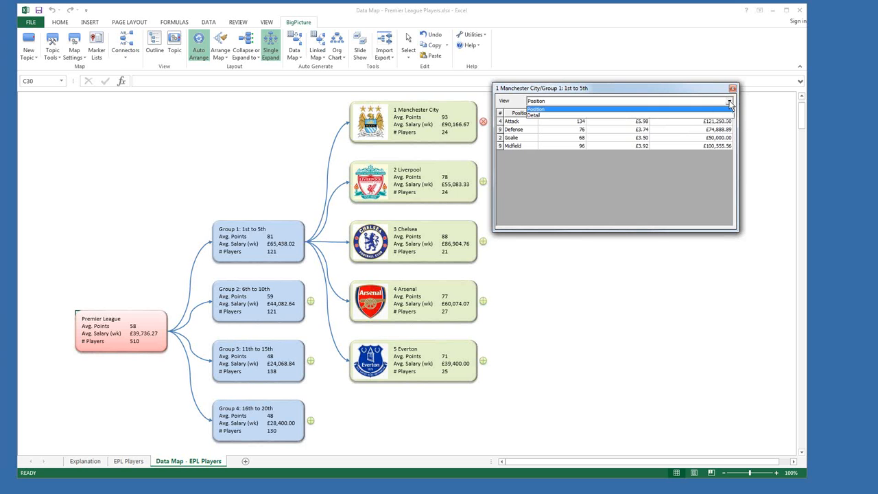
pyautogui.click(633, 115)
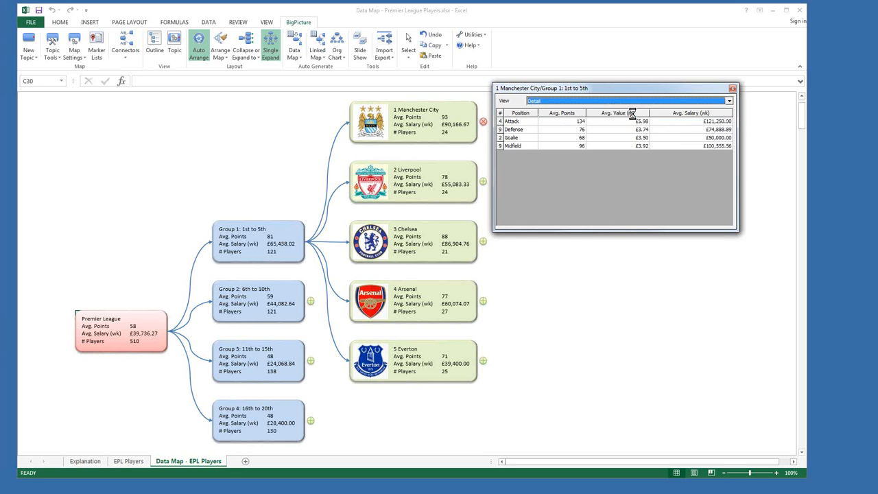
pyautogui.moveTo(725, 232); pyautogui.dragTo(747, 334)
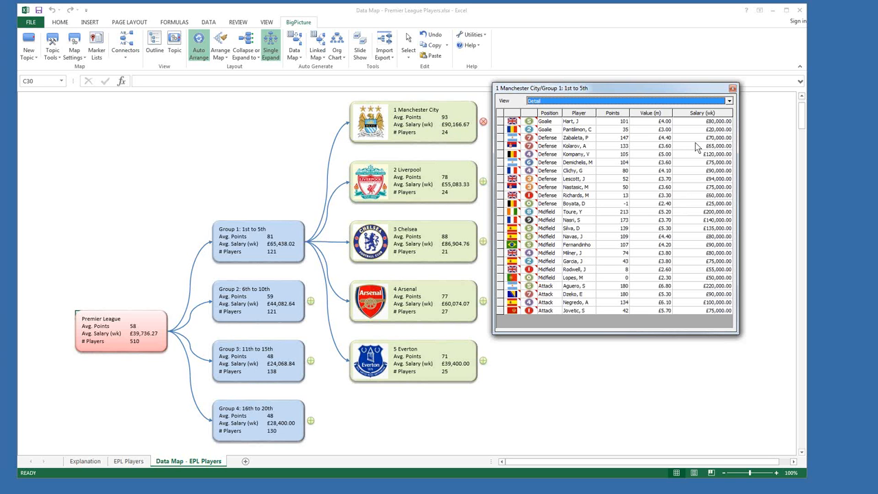
# Step: Sort the Manchester City players by Salary (wk) from highest to lowest
pyautogui.click(690, 114)
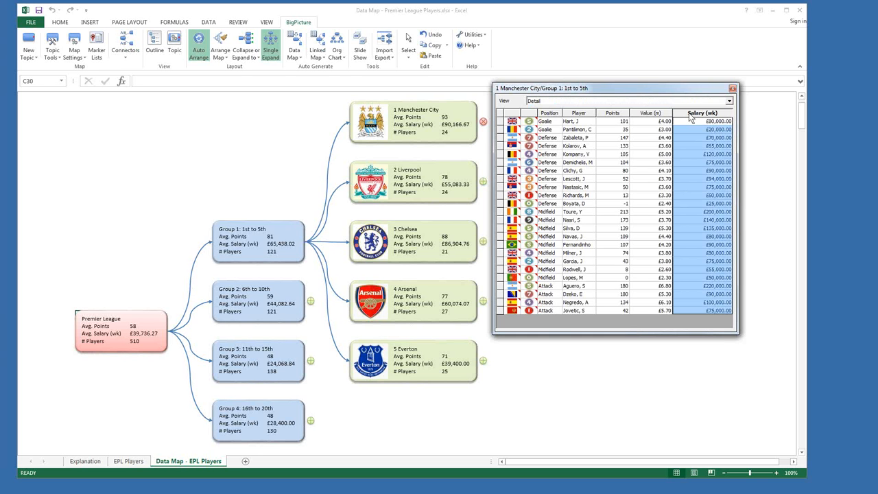
pyautogui.doubleClick(690, 114)
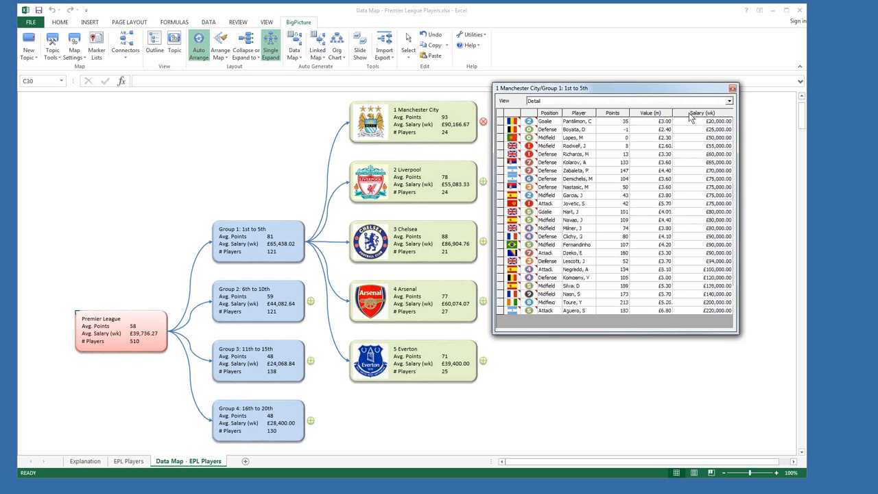
pyautogui.doubleClick(689, 114)
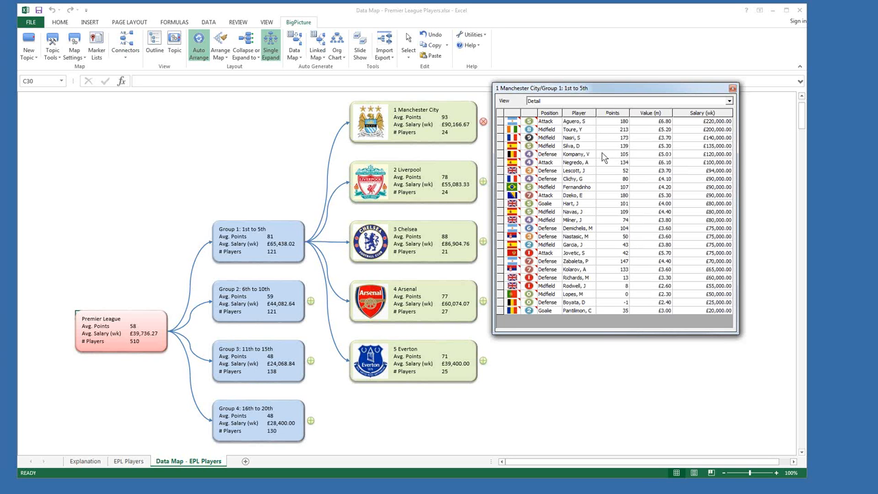
# Step: Inspect the sorted player rows, then the Value (m) and Pts/£ Ratio columns in the EPL Players source sheet
pyautogui.click(624, 196)
pyautogui.click(712, 122)
pyautogui.click(663, 197)
pyautogui.click(646, 122)
pyautogui.click(130, 464)
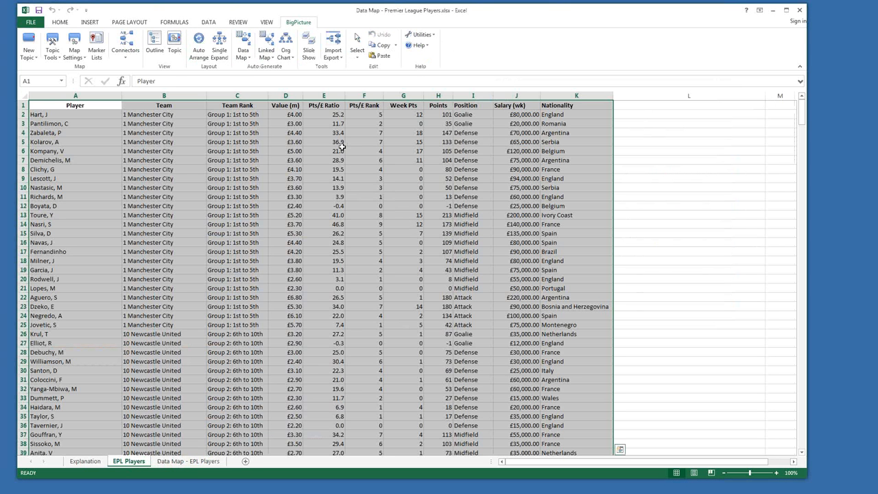
pyautogui.click(294, 131)
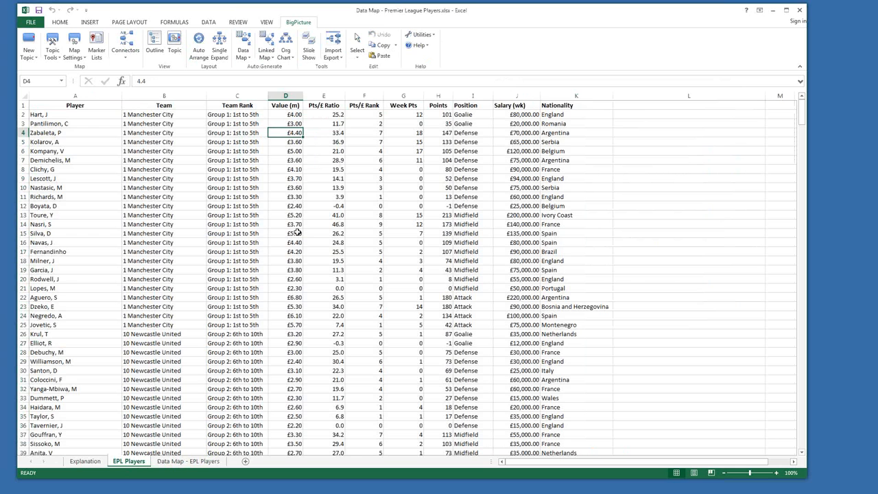
pyautogui.click(341, 129)
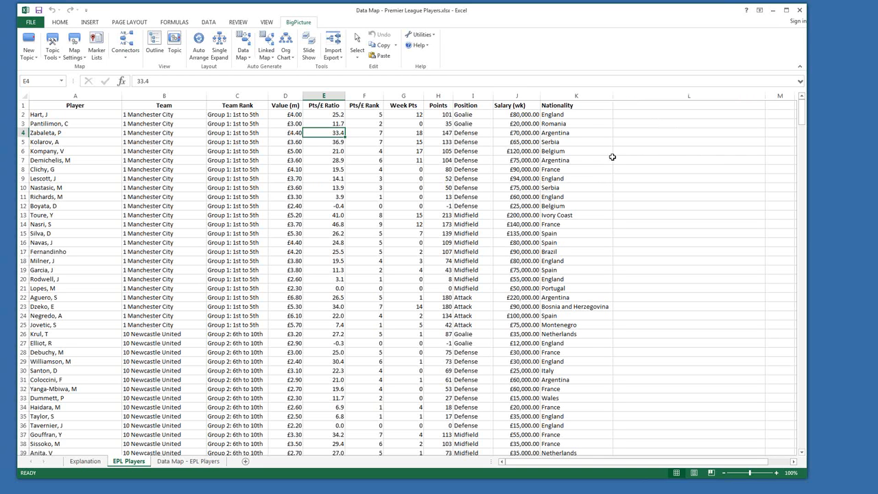
# Step: Close the Premier League Players workbook without saving its changes
pyautogui.click(426, 45)
pyautogui.click(800, 10)
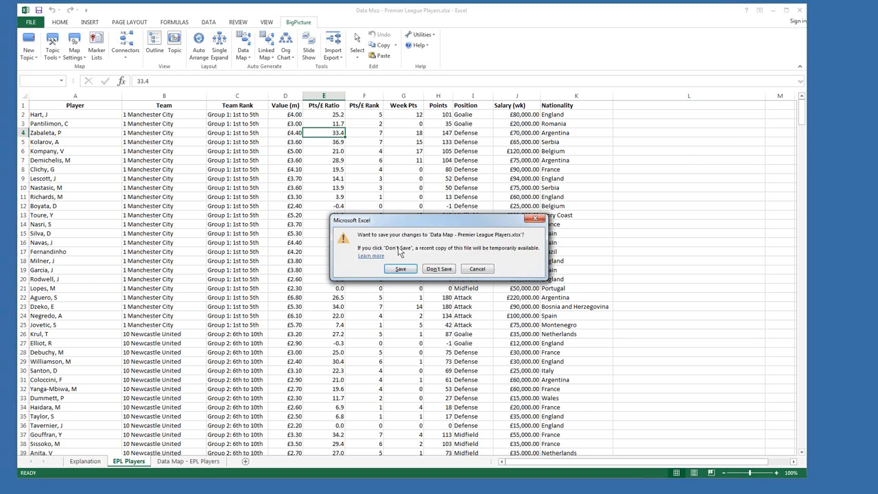
pyautogui.click(439, 269)
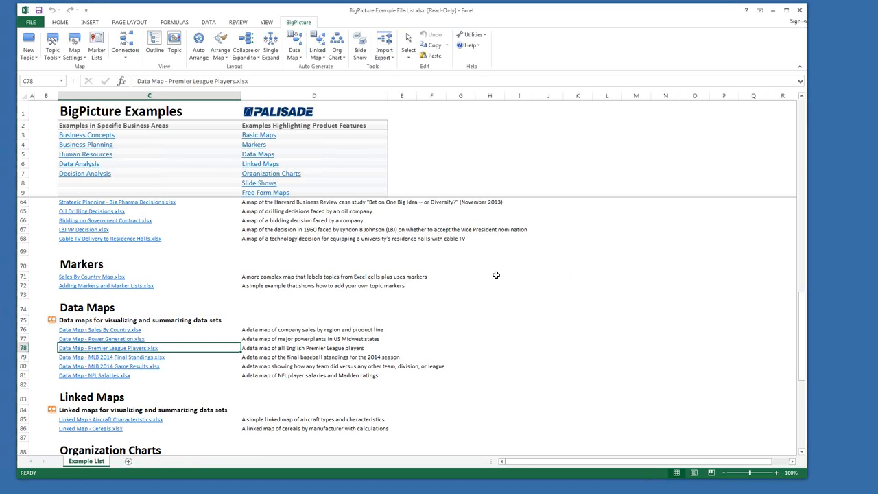
# Step: Go to the Organization Charts section of the example list and open Org Chart with Calculations and Markers.xlsx
pyautogui.click(249, 174)
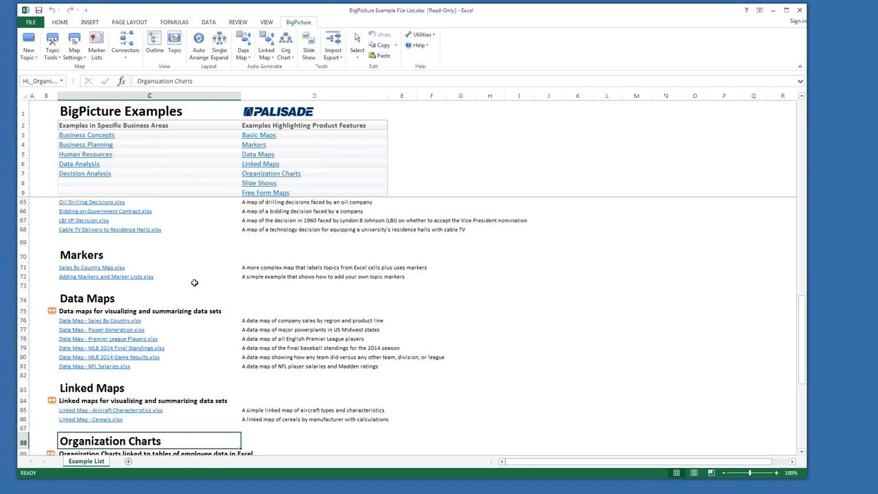
pyautogui.scroll(-5, 208, 330)
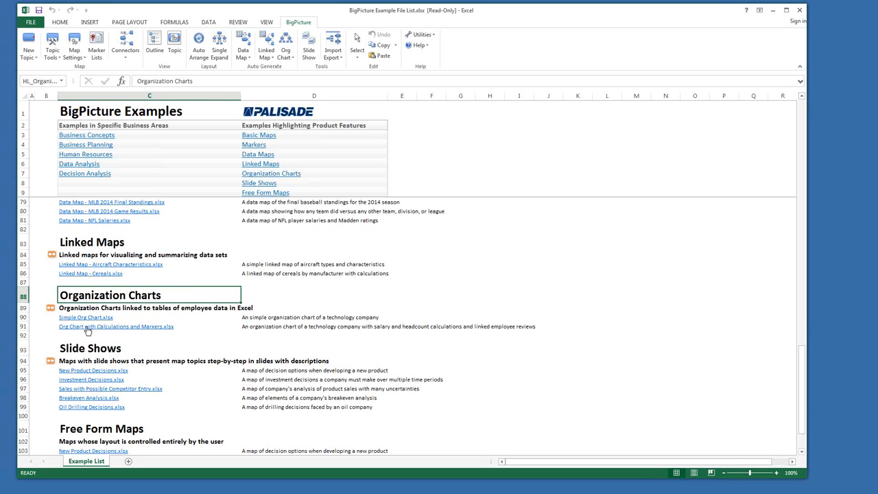
pyautogui.click(136, 332)
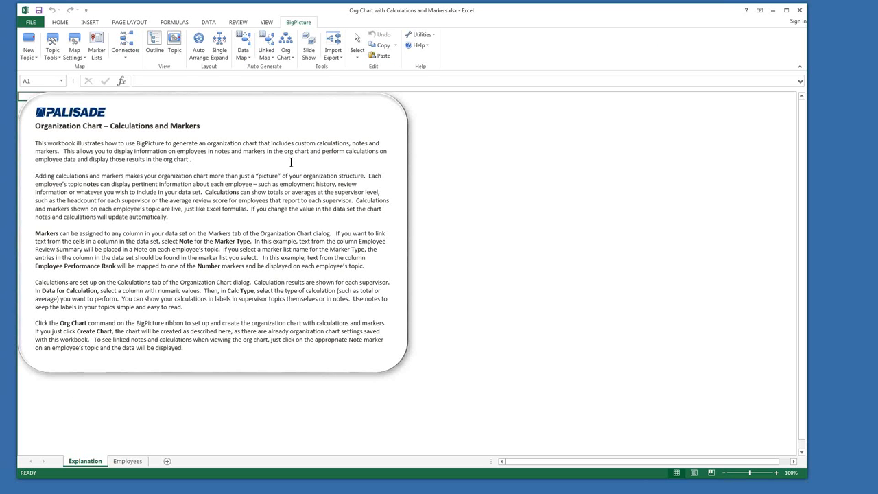
# Step: View the Employees data and the workbook's Explanation sheet, then return to the Employees sheet
pyautogui.click(127, 462)
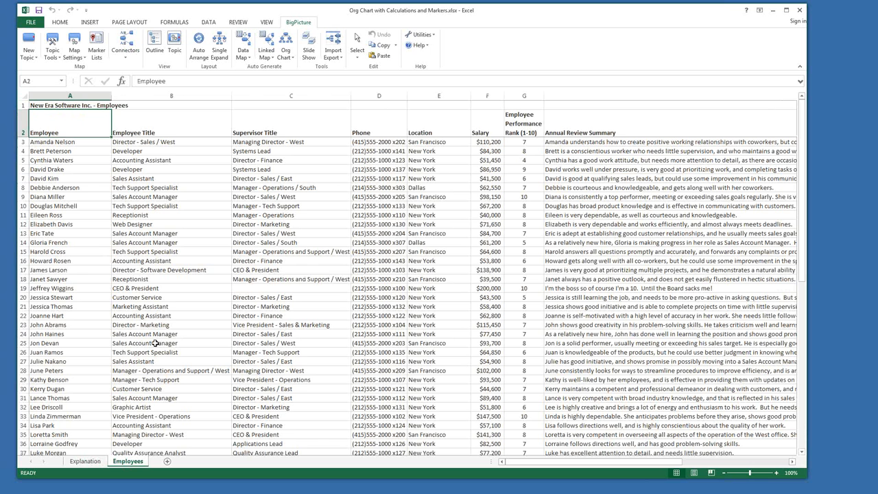
pyautogui.click(84, 462)
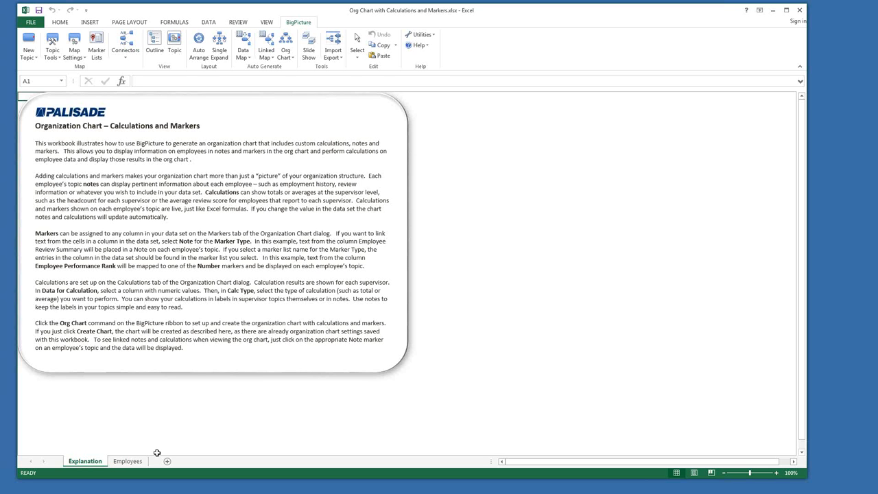
pyautogui.click(129, 462)
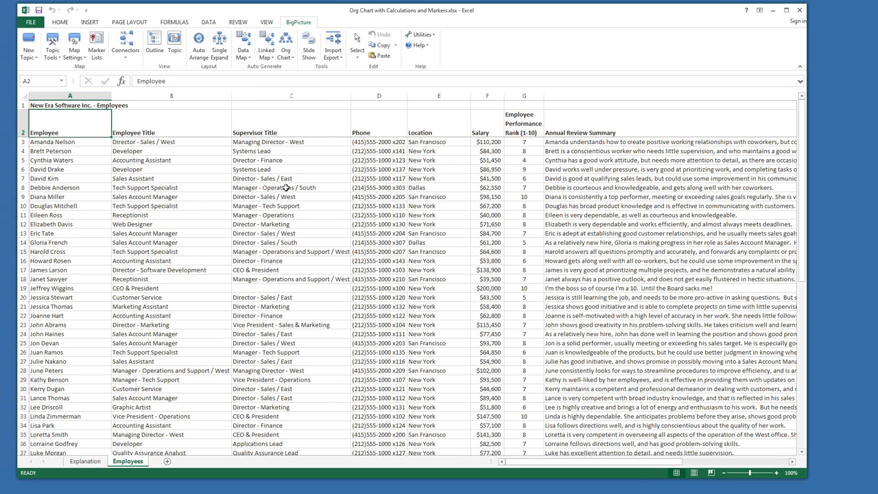
# Step: Compare the Employee Title and Supervisor Title columns, tracing Systems Lead to its own employee row and checking the CEO & President's supervisor cell
pyautogui.click(179, 95)
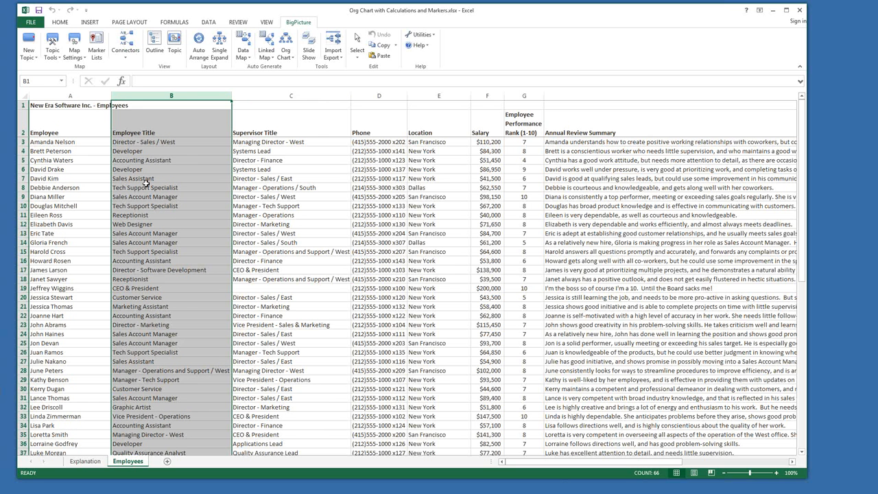
pyautogui.click(264, 97)
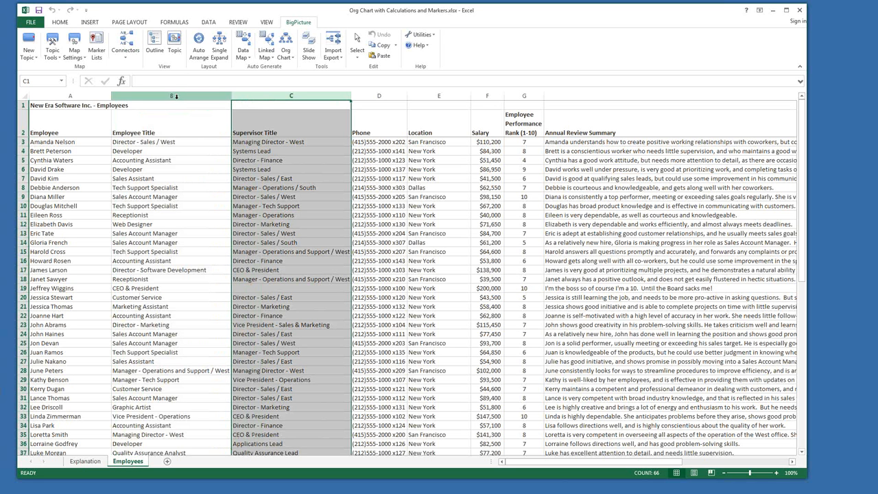
pyautogui.click(241, 151)
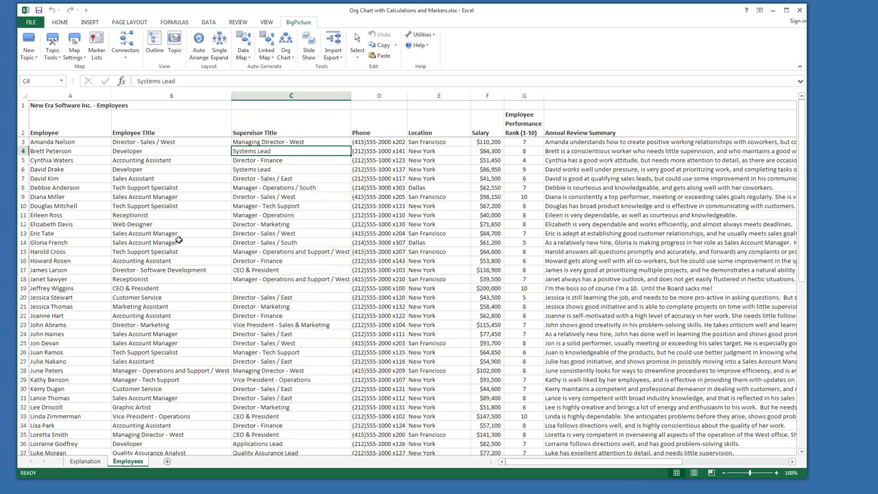
pyautogui.scroll(-5, 178, 239)
pyautogui.scroll(-5, 182, 241)
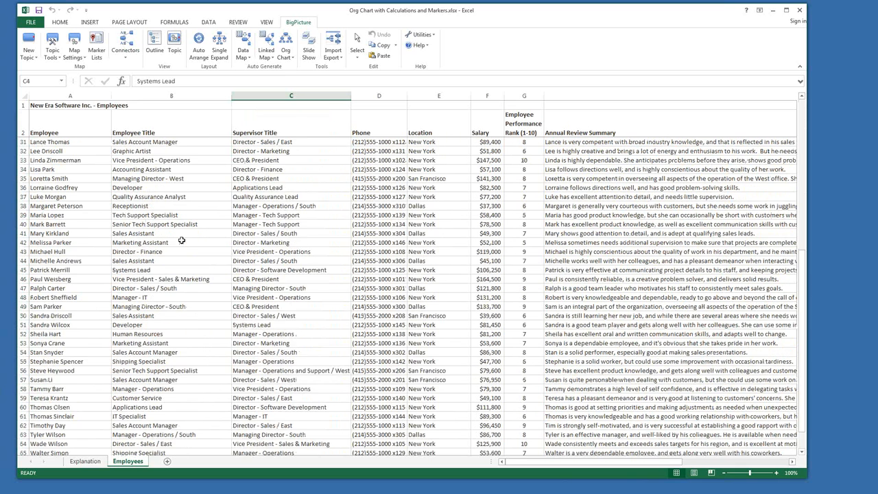
pyautogui.scroll(-5, 181, 240)
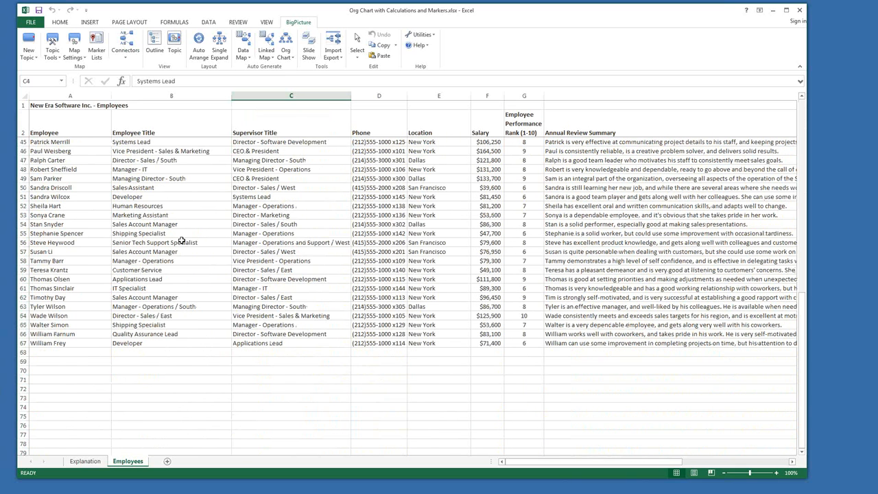
pyautogui.scroll(5, 181, 240)
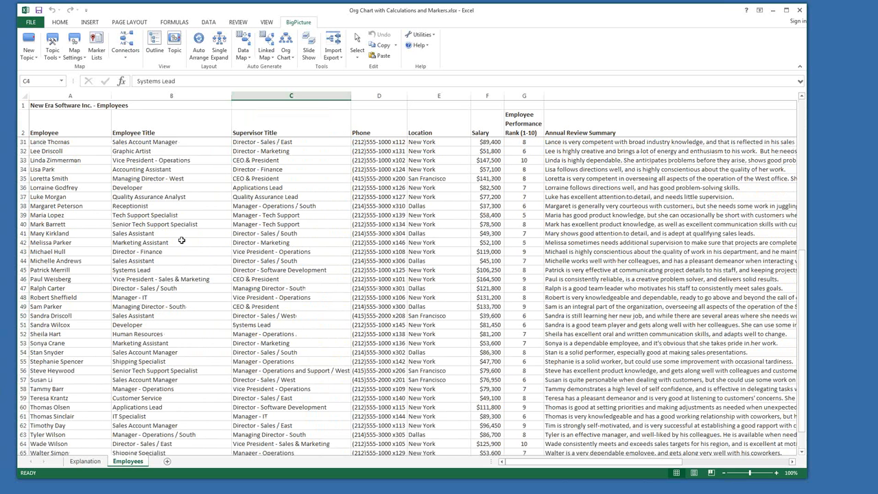
pyautogui.click(161, 188)
pyautogui.click(185, 267)
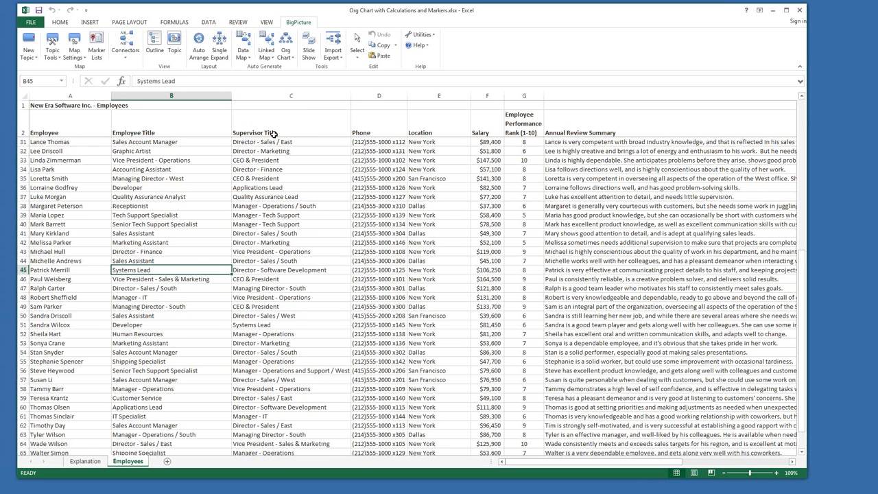
pyautogui.scroll(9, 173, 199)
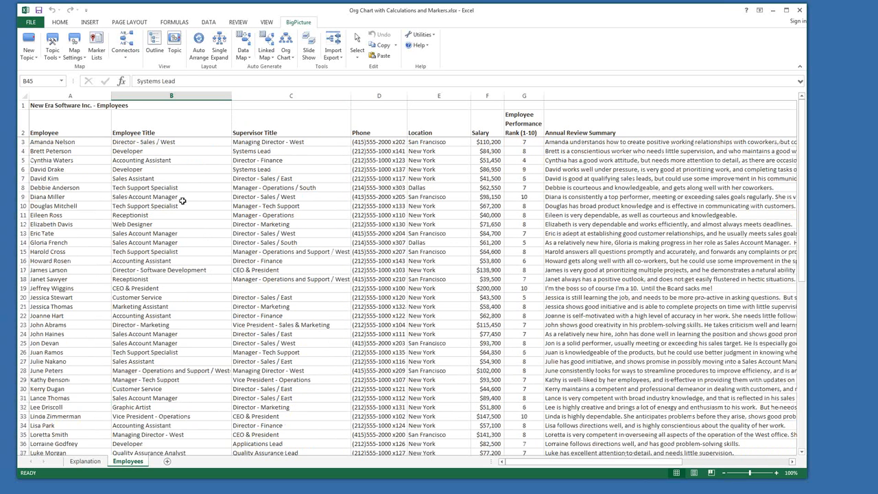
pyautogui.click(274, 168)
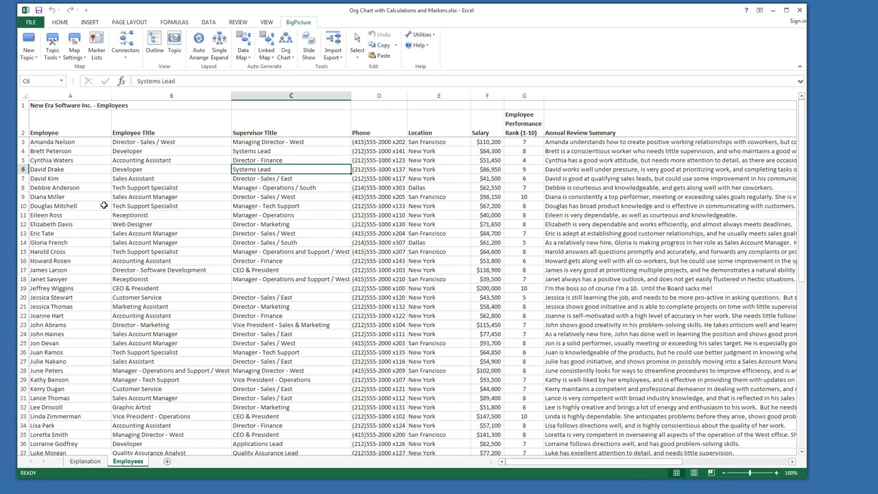
pyautogui.click(265, 288)
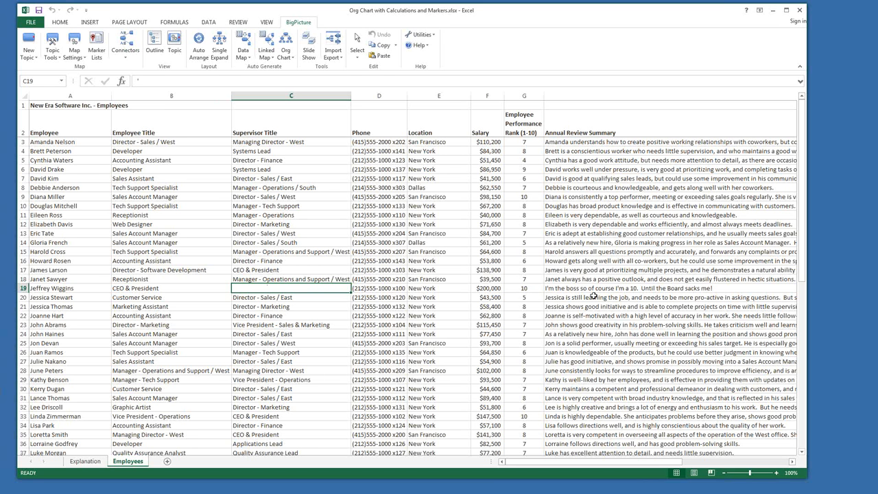
# Step: Start a new organization chart from the employee data range A2:H67
pyautogui.click(286, 58)
pyautogui.click(295, 72)
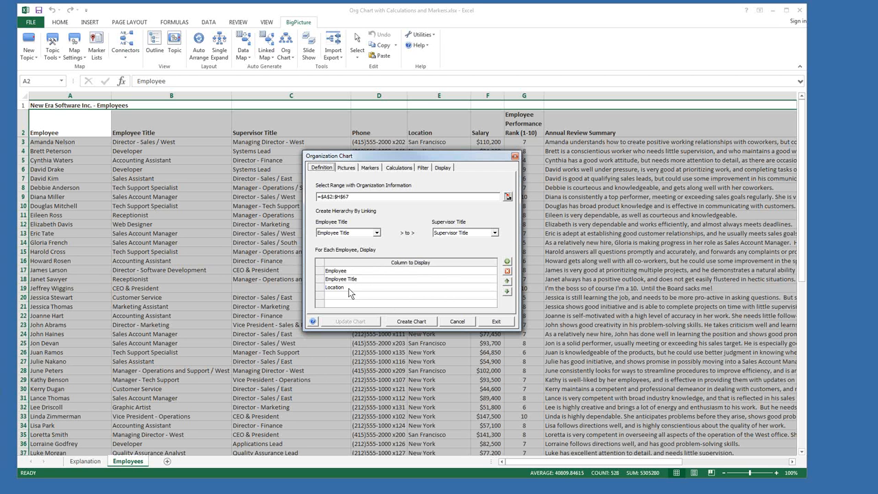
# Step: Add Phone to the columns displayed for each employee, then remove it from the list
pyautogui.click(490, 298)
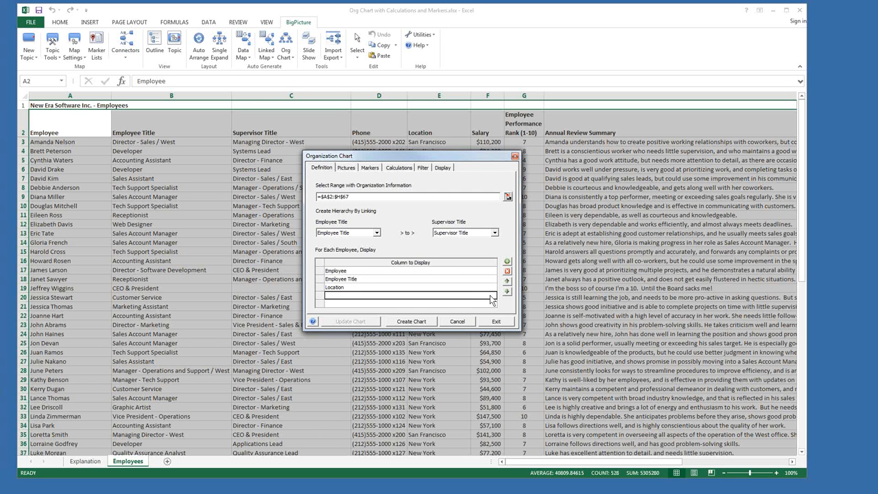
pyautogui.click(492, 297)
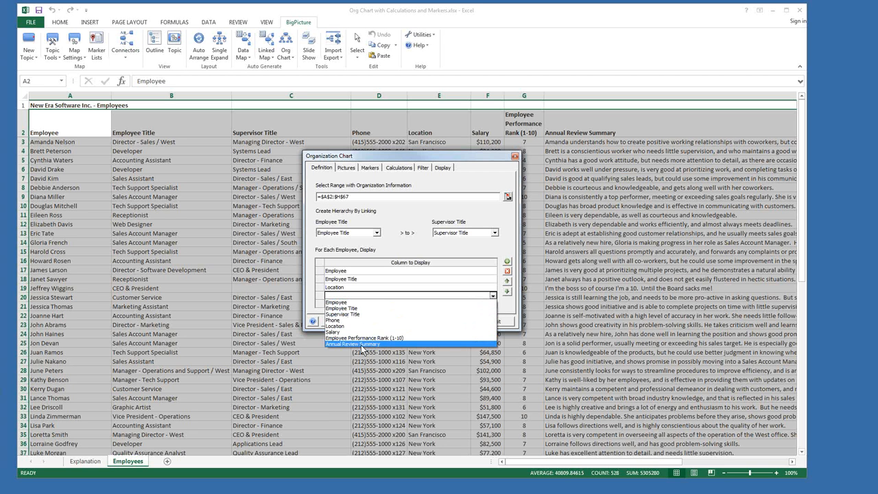
pyautogui.click(334, 320)
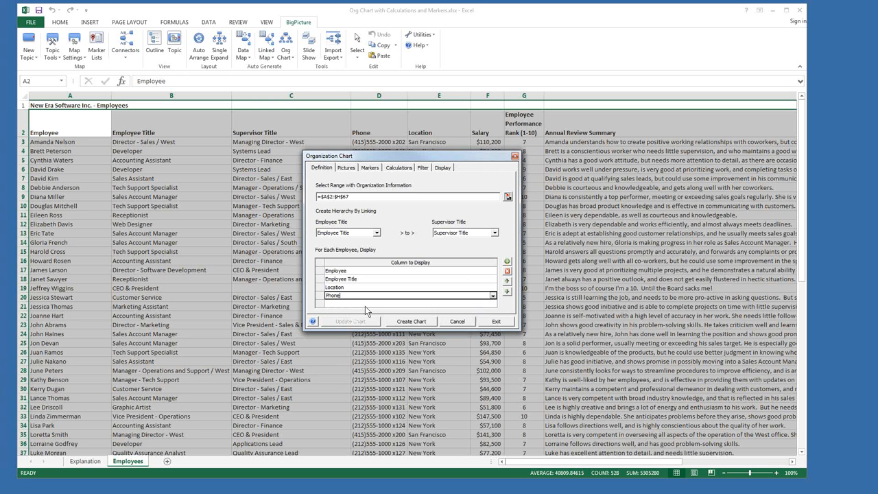
pyautogui.click(356, 302)
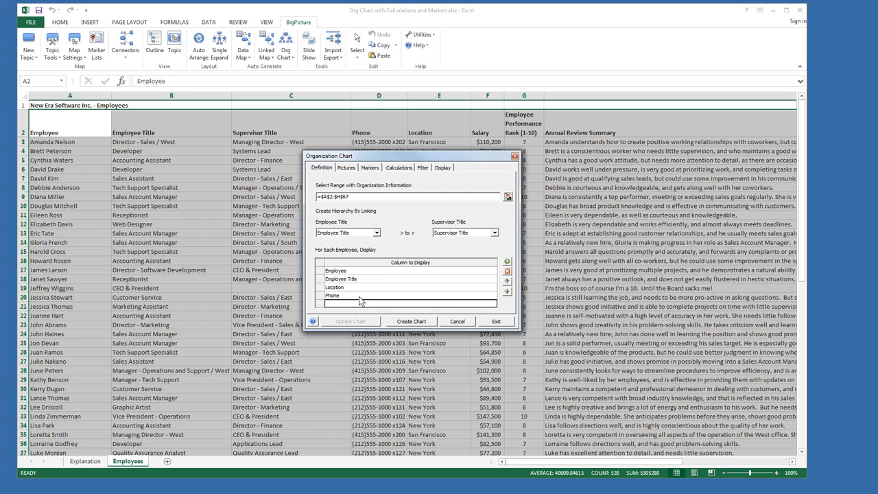
pyautogui.click(357, 295)
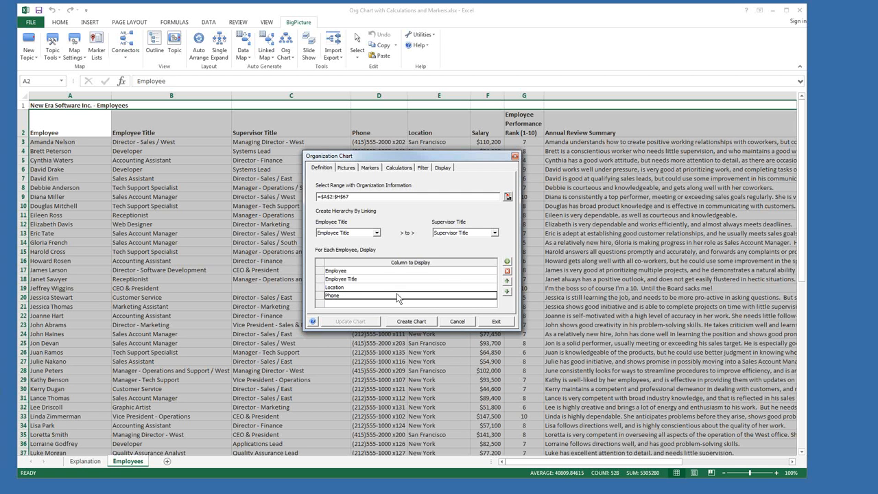
pyautogui.click(508, 272)
# Step: Move Location above Employee Title in the display columns, then return it below Employee Title
pyautogui.click(351, 287)
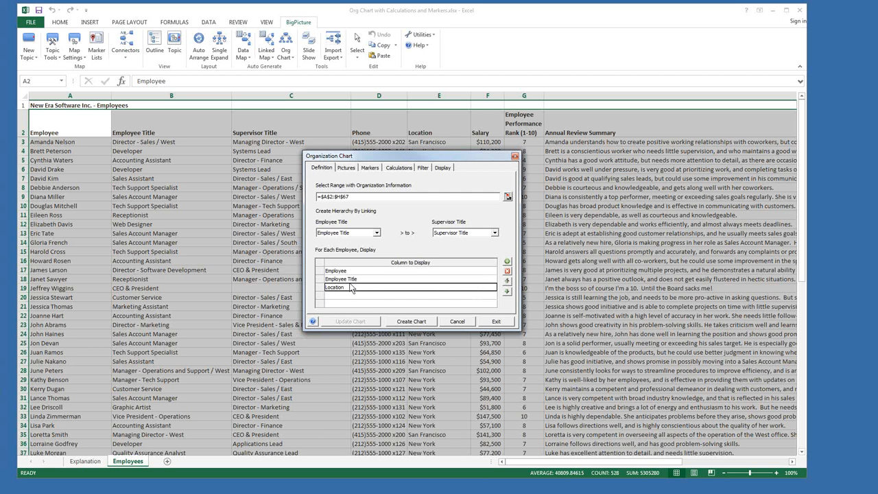
pyautogui.click(507, 281)
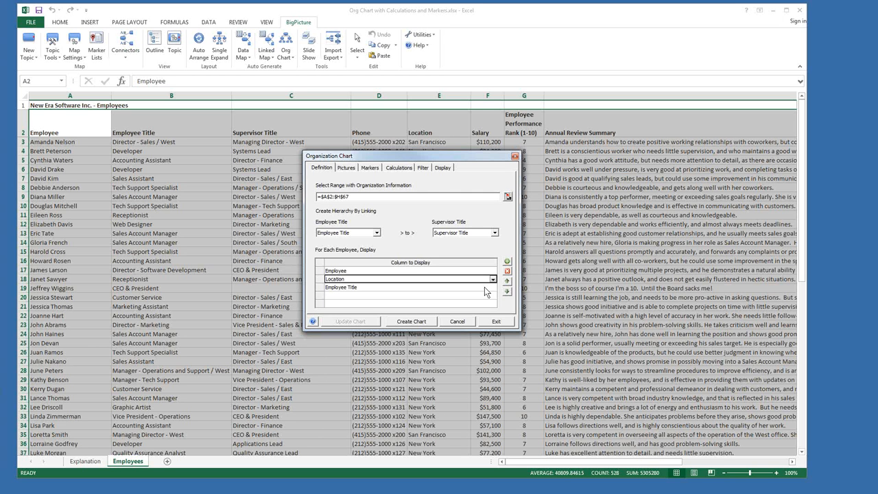
pyautogui.click(507, 291)
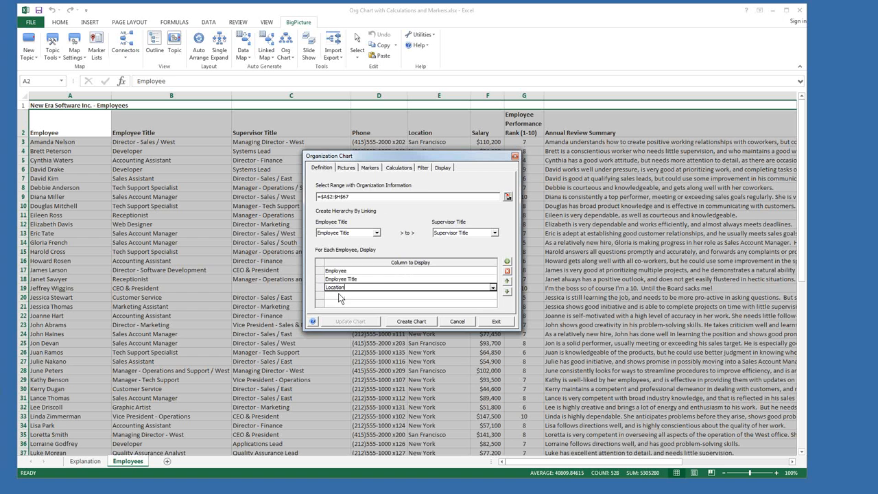
# Step: Review the organization chart's employee picture settings and its marker settings
pyautogui.click(346, 167)
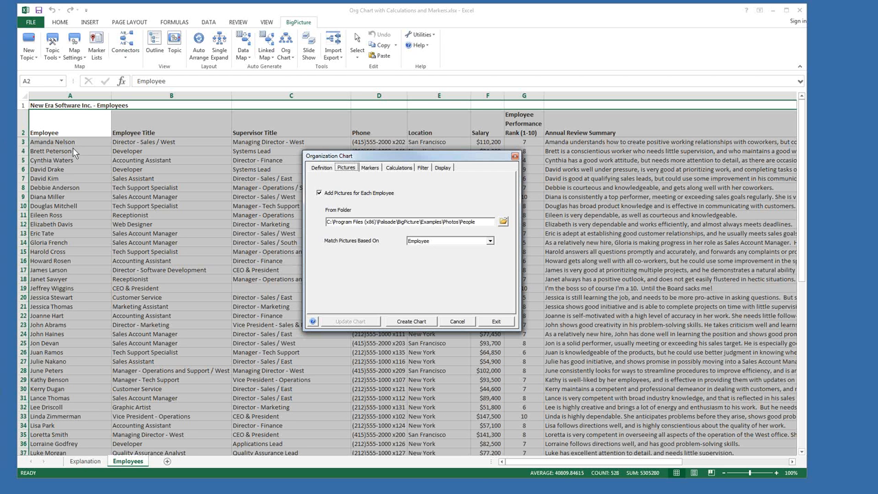
pyautogui.click(370, 168)
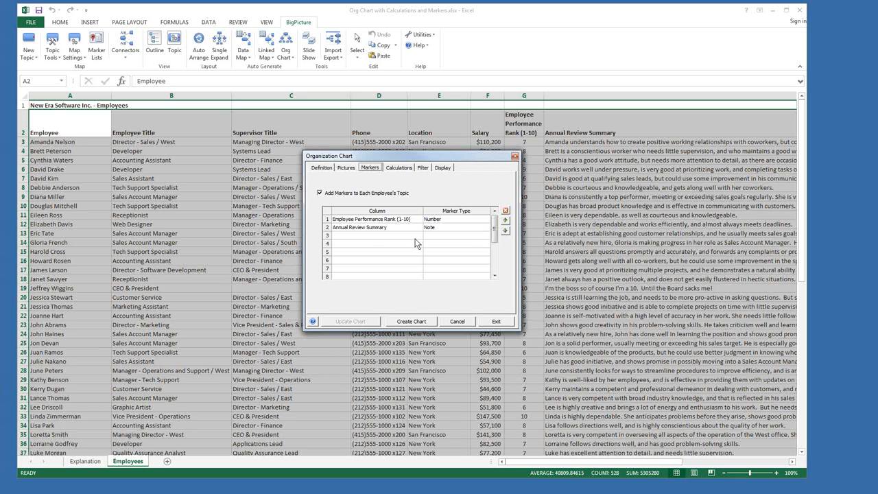
# Step: Add a Note marker for the Phone column to each employee's topic, then delete that marker row
pyautogui.click(390, 235)
pyautogui.click(418, 236)
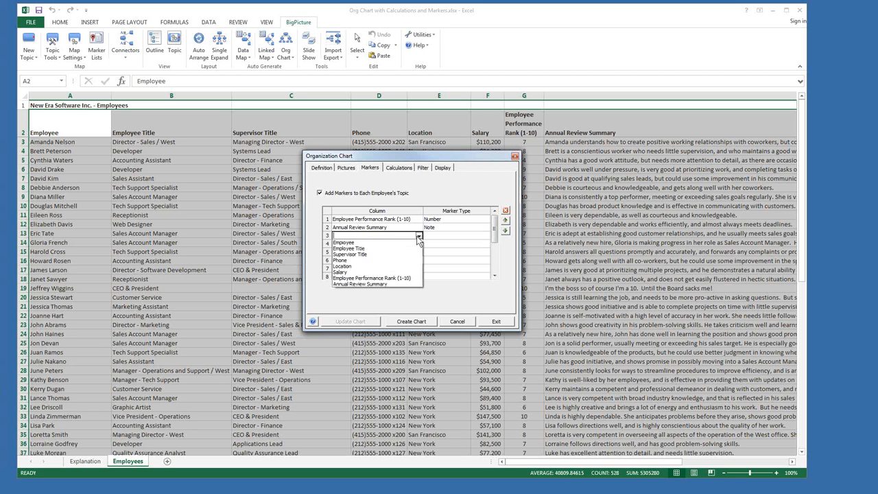
pyautogui.click(362, 265)
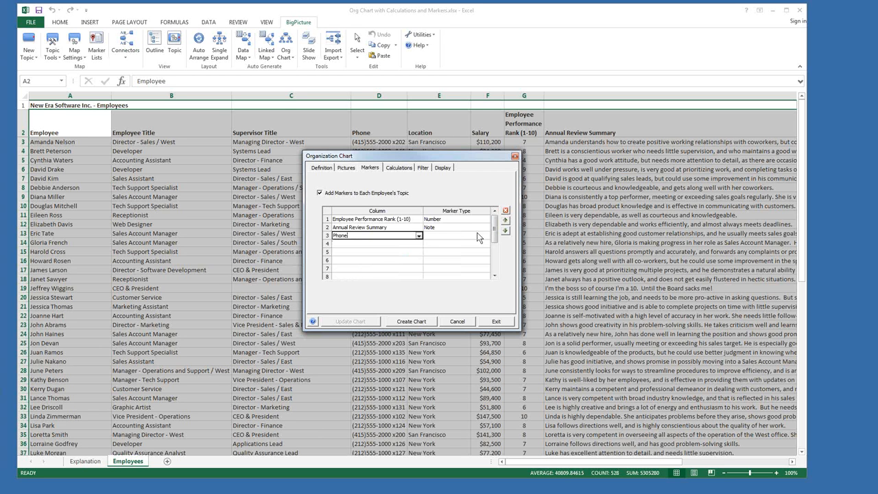
pyautogui.click(485, 235)
pyautogui.click(486, 236)
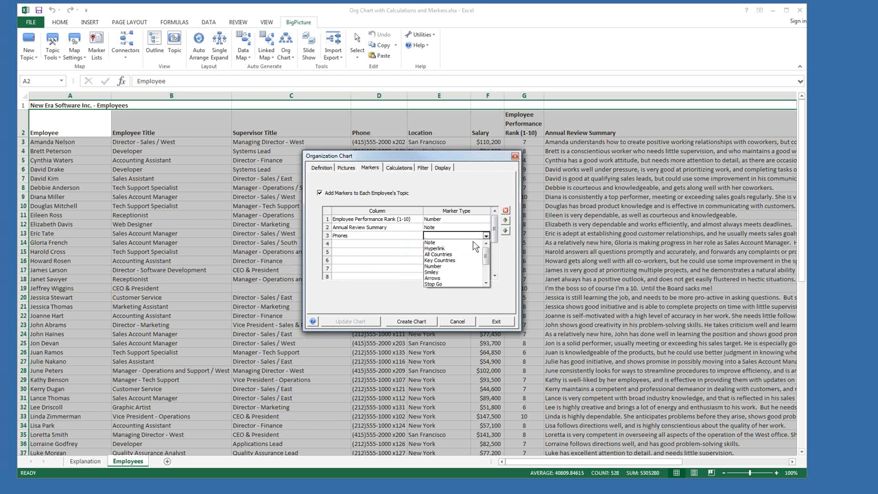
pyautogui.click(461, 244)
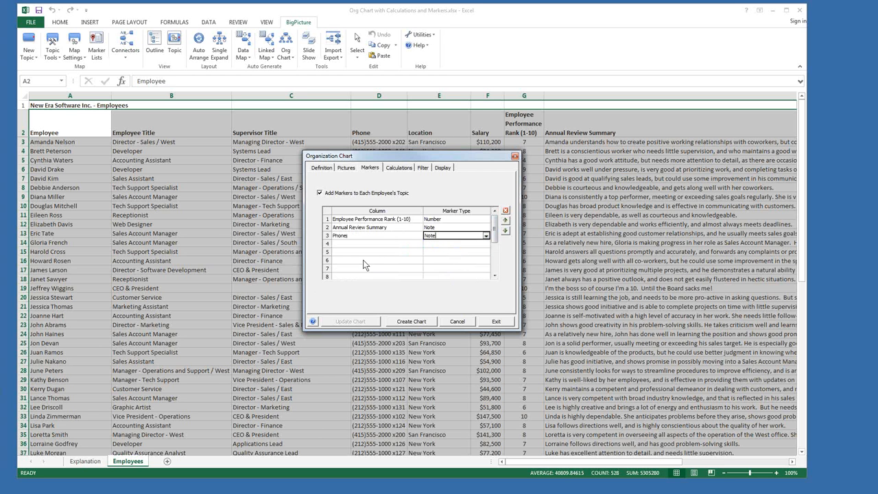
pyautogui.click(506, 211)
# Step: Check the supervisor rollup calculations for Headcount and Salary and create the organization chart
pyautogui.click(399, 169)
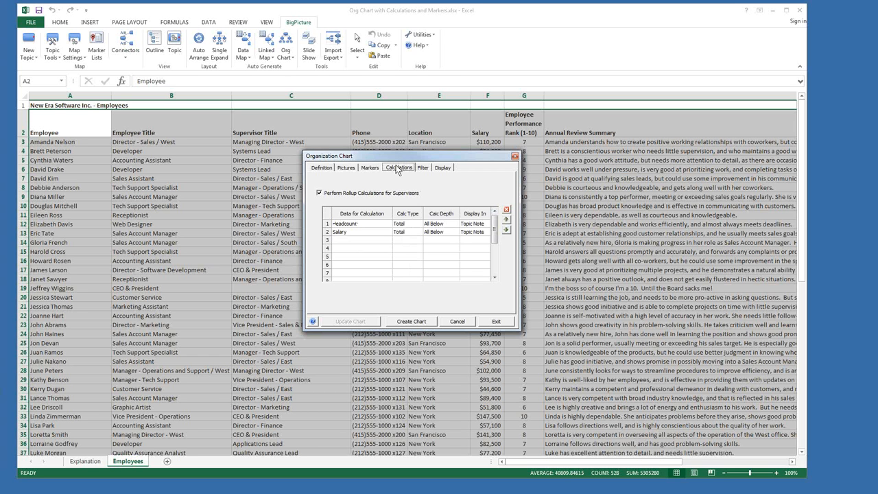
pyautogui.click(317, 191)
pyautogui.click(392, 320)
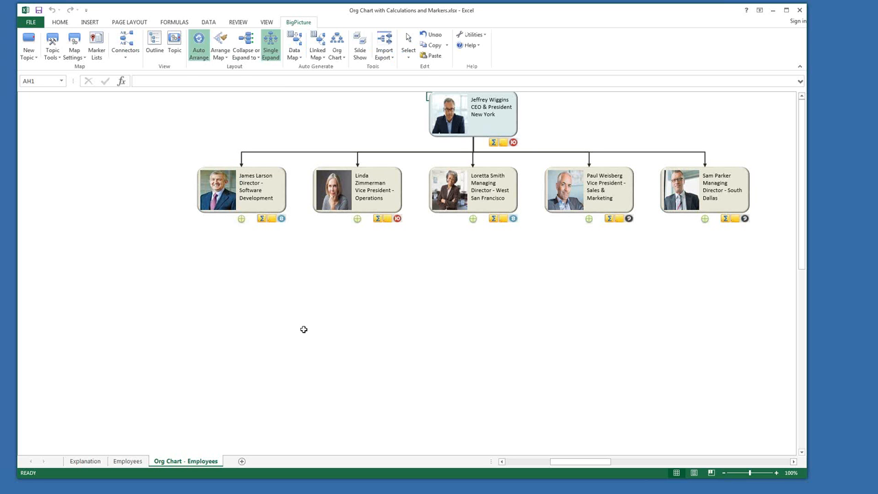
# Step: Expand the Director - Software Development and Managing Director - West branches, plus the Systems Lead, Applications Lead and Quality Assurance Lead teams
pyautogui.click(198, 53)
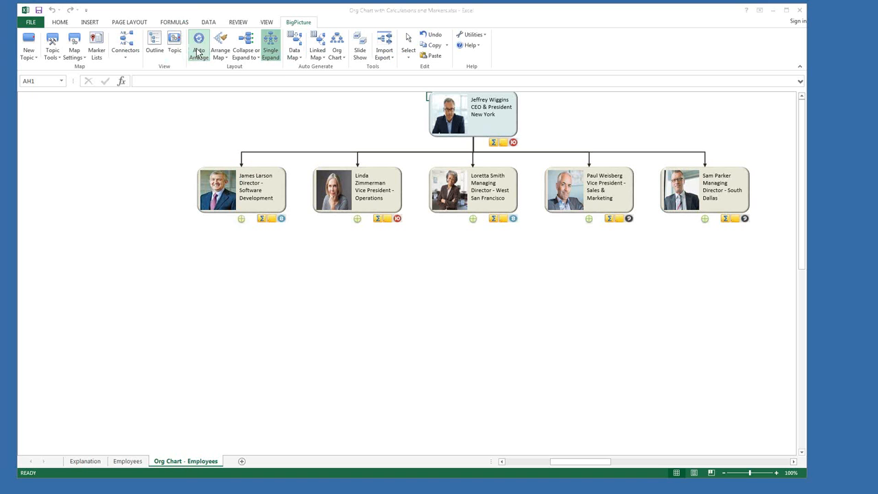
pyautogui.click(241, 219)
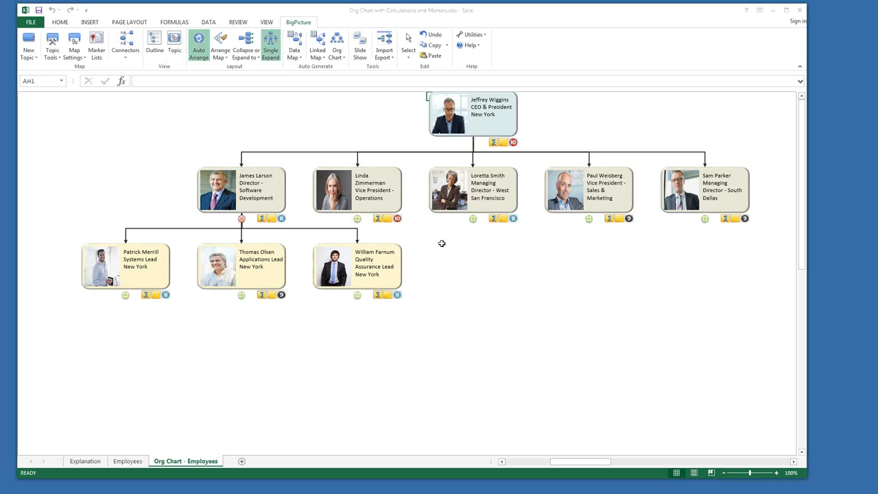
pyautogui.click(472, 219)
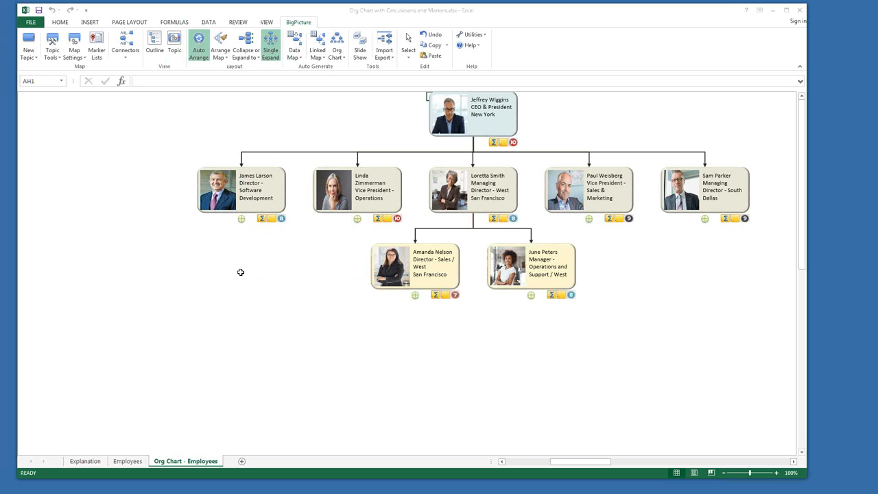
pyautogui.click(242, 219)
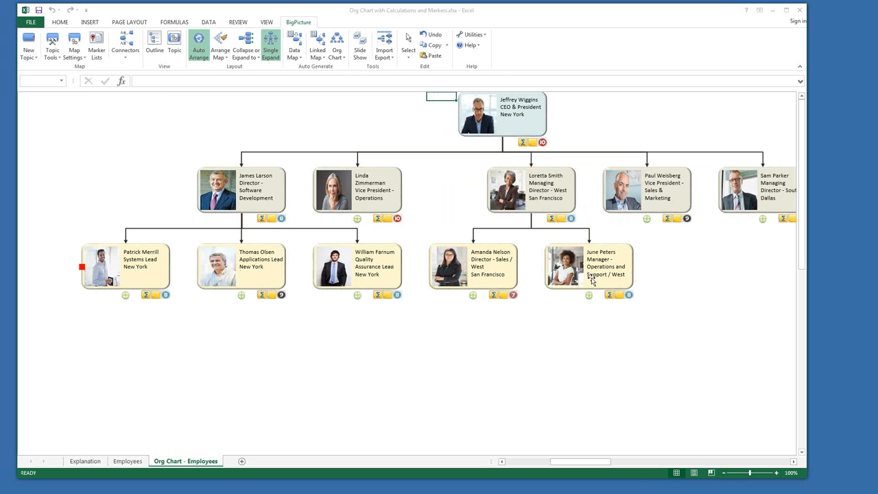
pyautogui.click(125, 296)
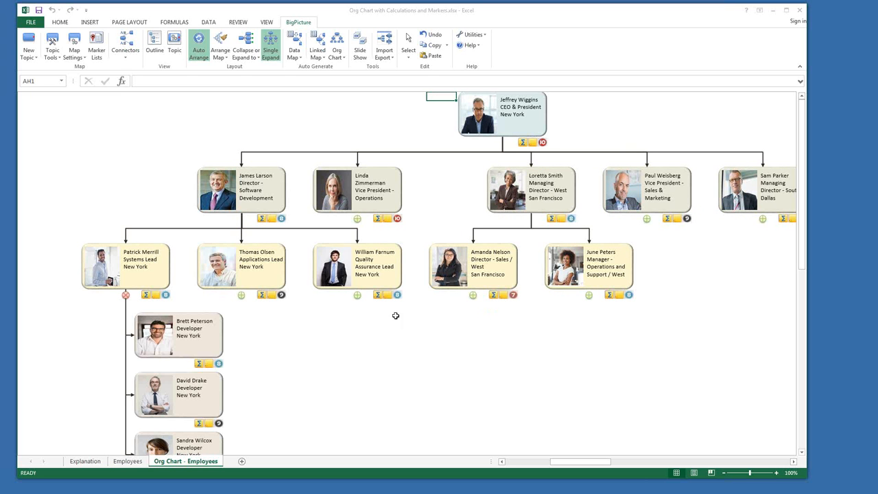
pyautogui.click(241, 296)
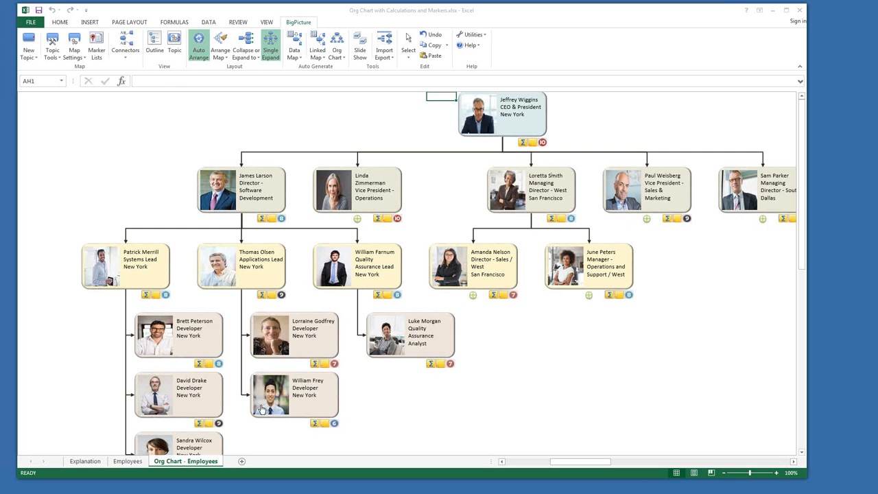
# Step: Set the Managing Director - West's location to Seattle on the Employees sheet and check that employee's topic in the org chart
pyautogui.click(128, 462)
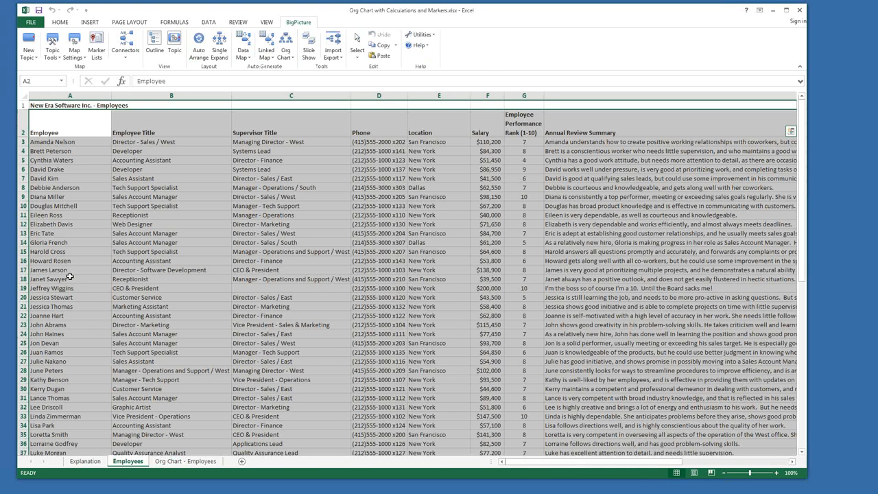
pyautogui.click(90, 434)
pyautogui.scroll(-5, 89, 437)
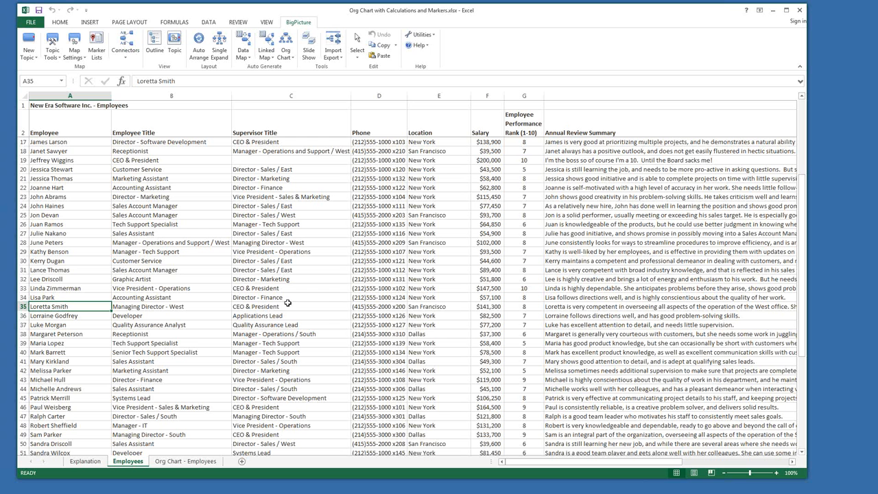
pyautogui.click(426, 306)
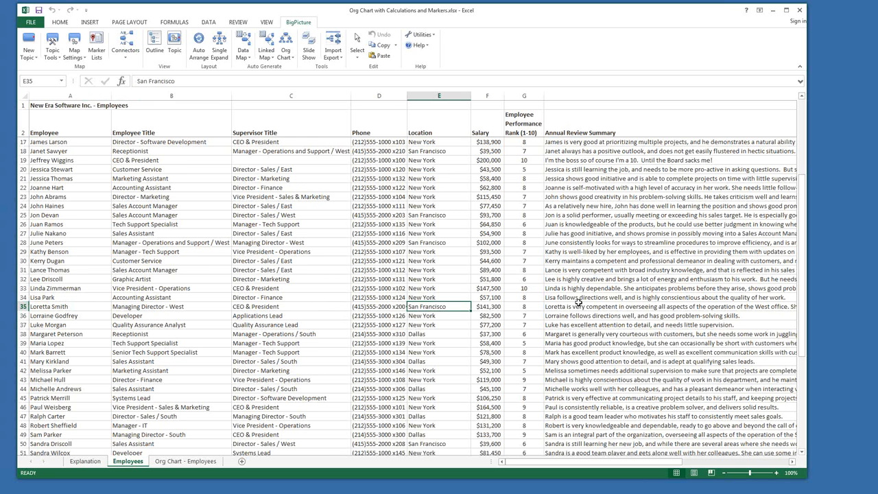
pyautogui.write('Seattle')
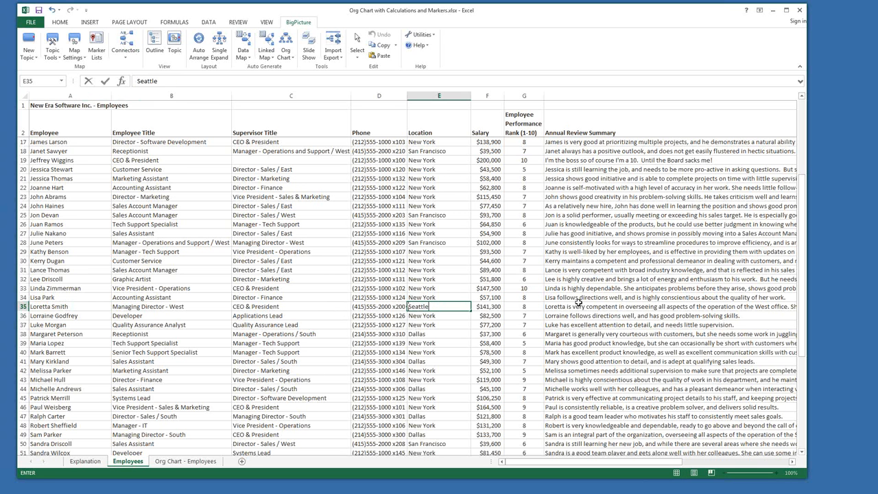
pyautogui.click(182, 461)
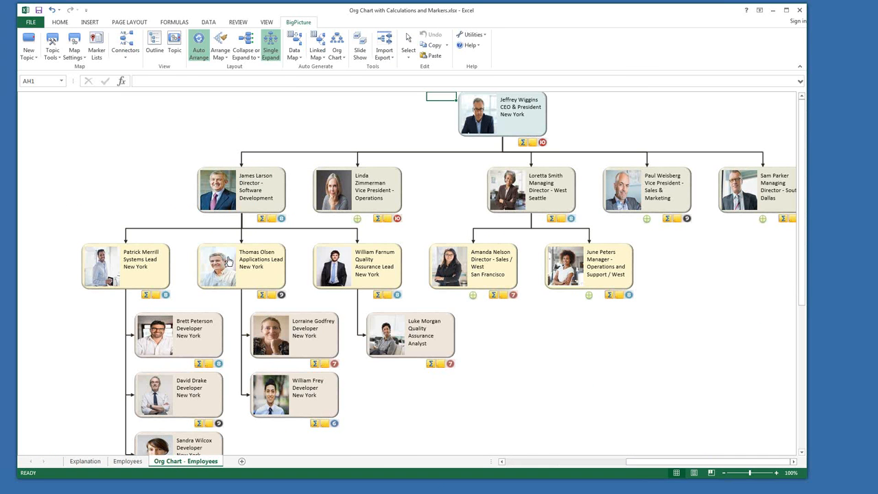
pyautogui.moveTo(227, 183)
pyautogui.moveTo(293, 343)
# Step: On the Employees sheet, change the employee title in cell B36 to Interface Lead
pyautogui.click(127, 461)
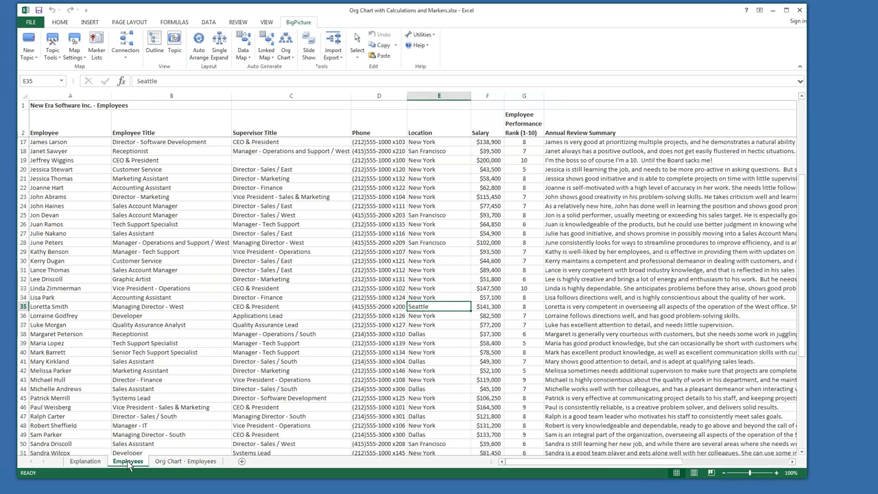
pyautogui.click(69, 317)
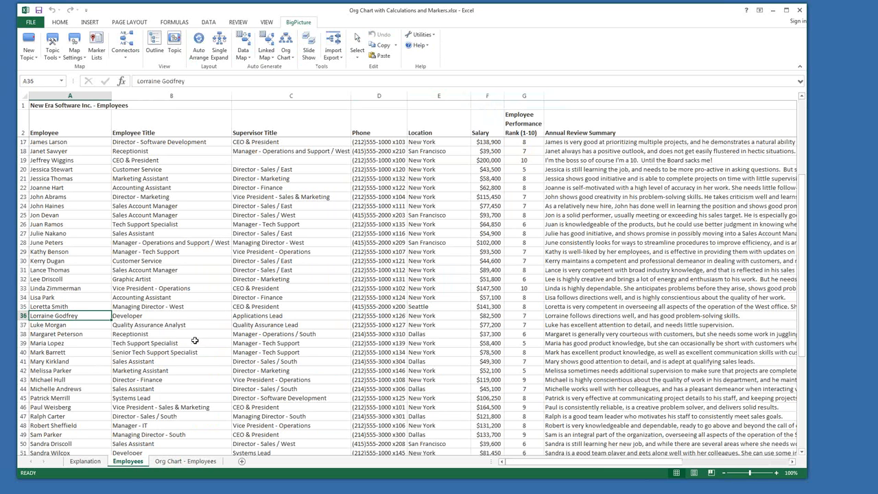
pyautogui.click(170, 317)
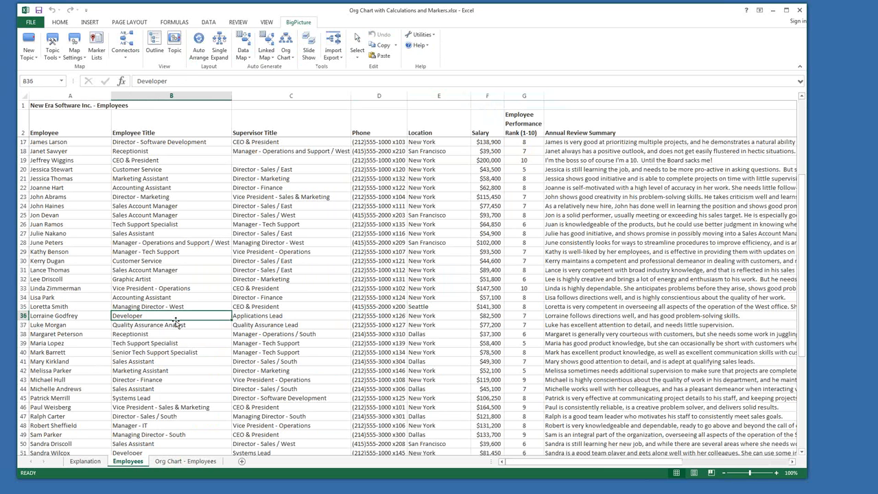
pyautogui.write('In')
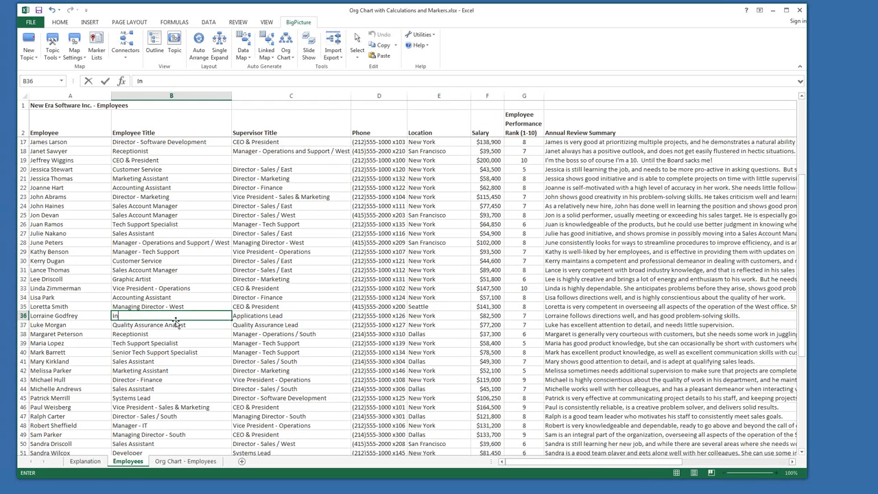
pyautogui.write('terface Lead')
# Step: Copy the title Director - Software Development from B17 into C36 as the Interface Lead's supervisor title
pyautogui.click(207, 142)
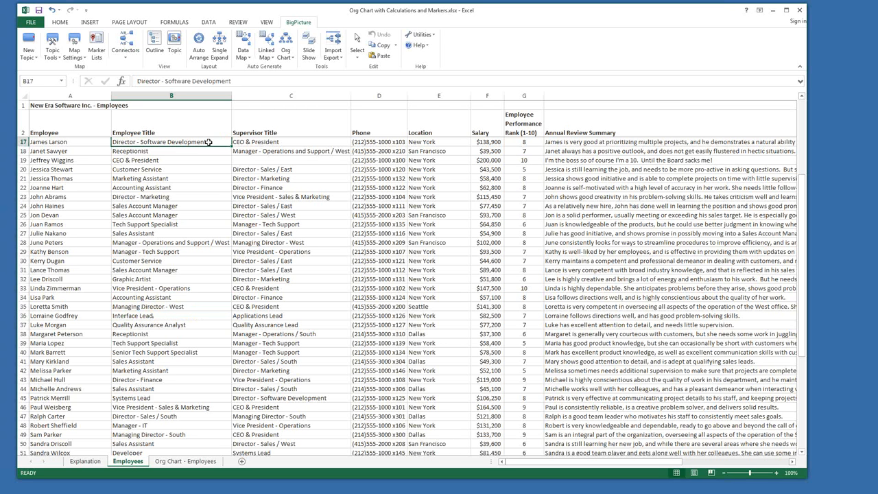
pyautogui.hotkey('ctrl', 'c')
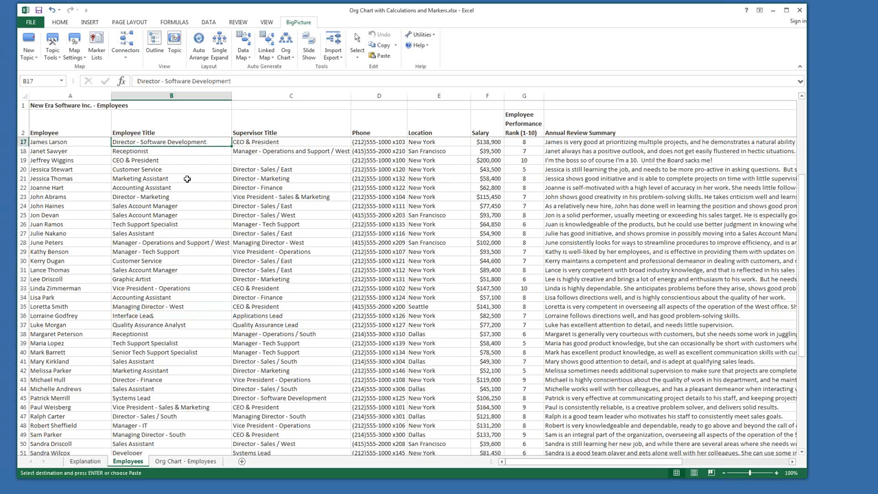
pyautogui.click(242, 316)
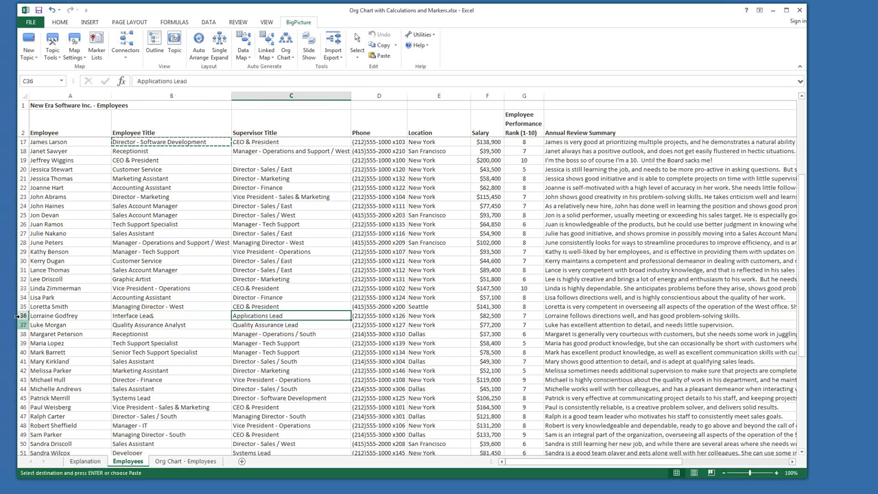
pyautogui.hotkey('ctrl', 'v')
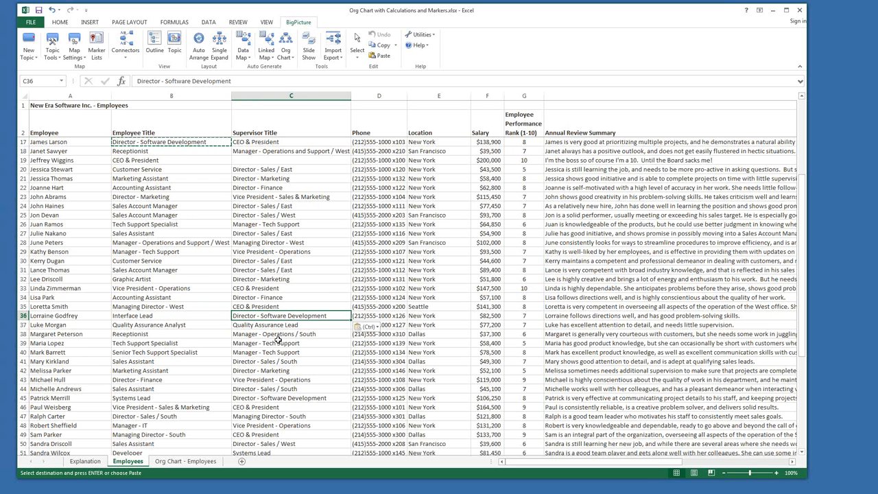
pyautogui.click(132, 314)
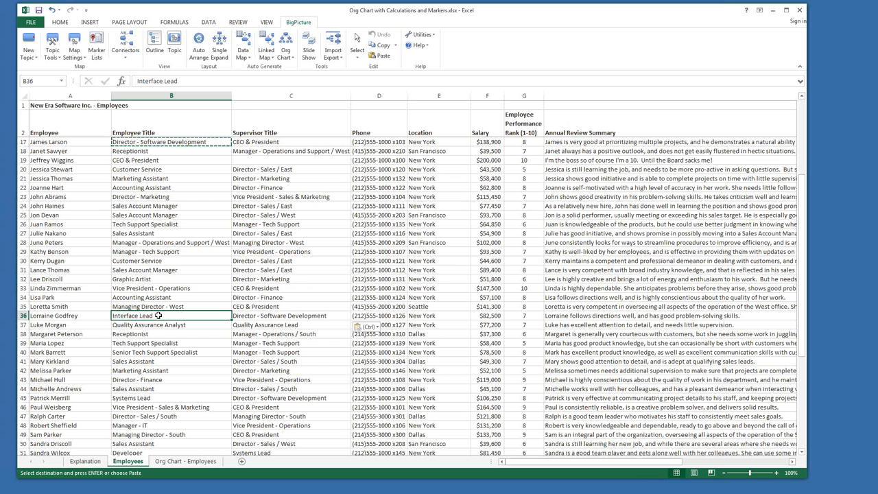
# Step: In row 36, set the Interface Lead's location to San Francisco and the employee performance rank to 8
pyautogui.click(439, 317)
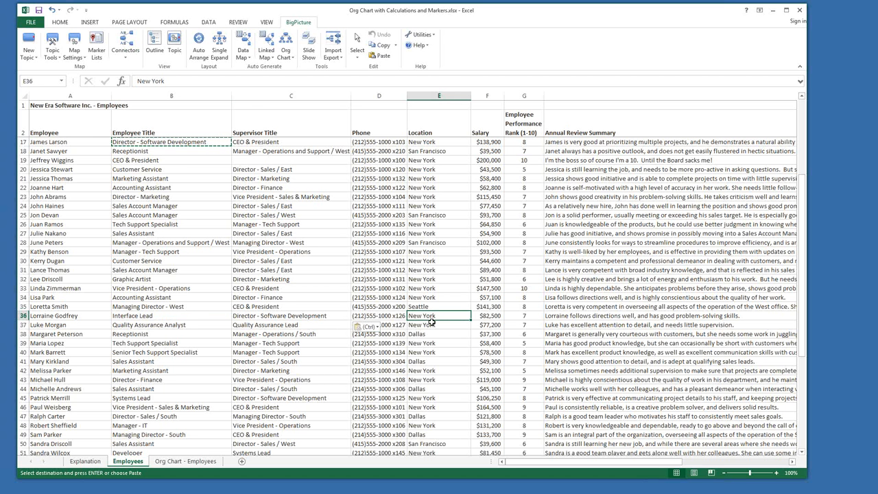
pyautogui.write('San Francisco')
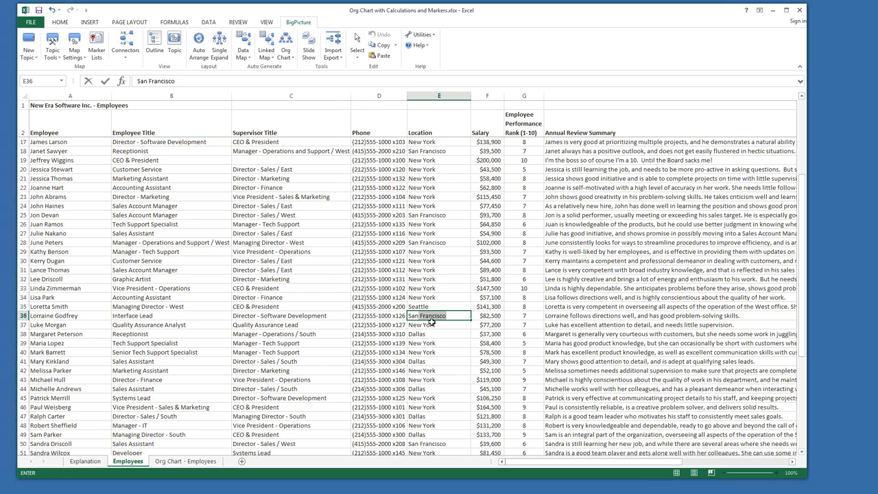
pyautogui.press('Tab')
pyautogui.click(526, 316)
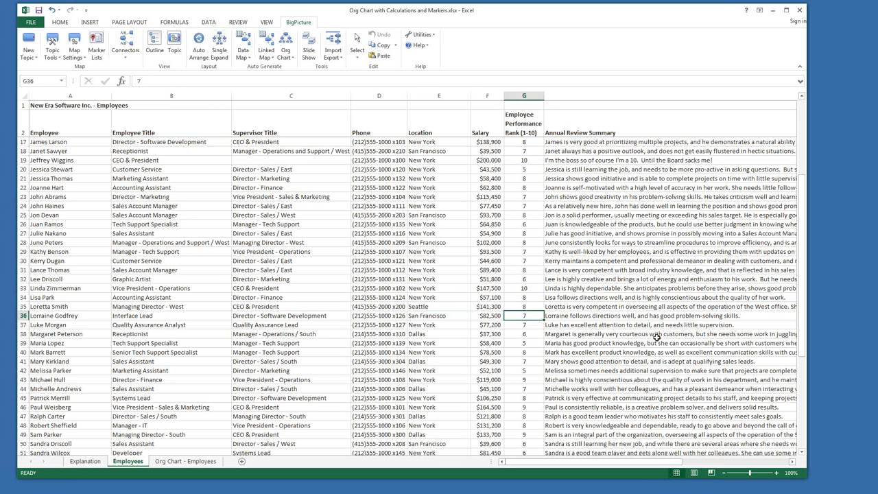
pyautogui.click(138, 381)
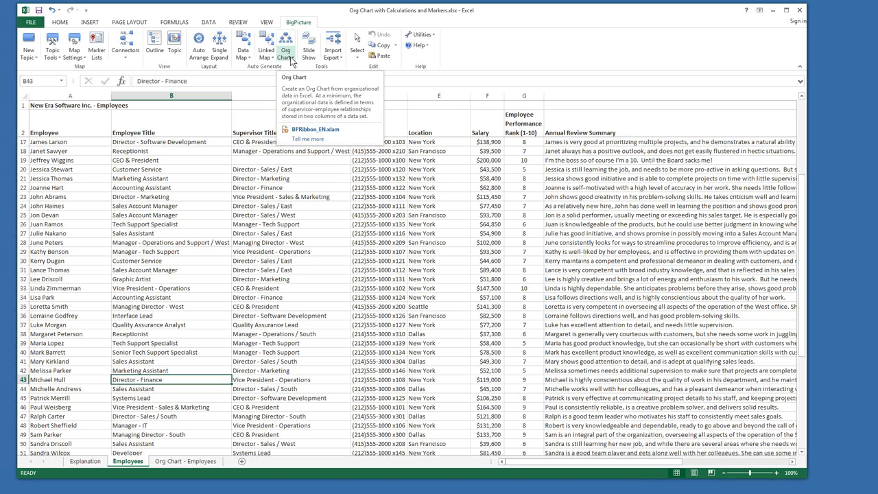
# Step: Update the existing organization chart from the edited employee data in range A2:H67
pyautogui.click(288, 58)
pyautogui.click(290, 66)
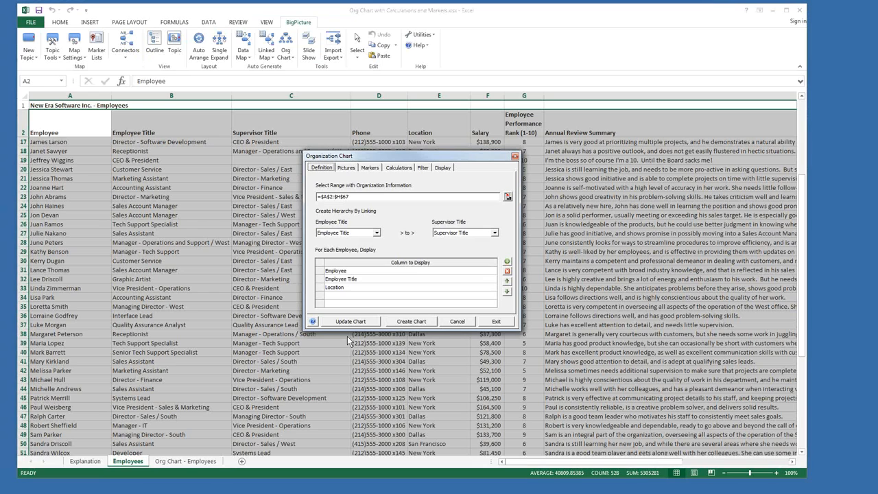
pyautogui.click(347, 322)
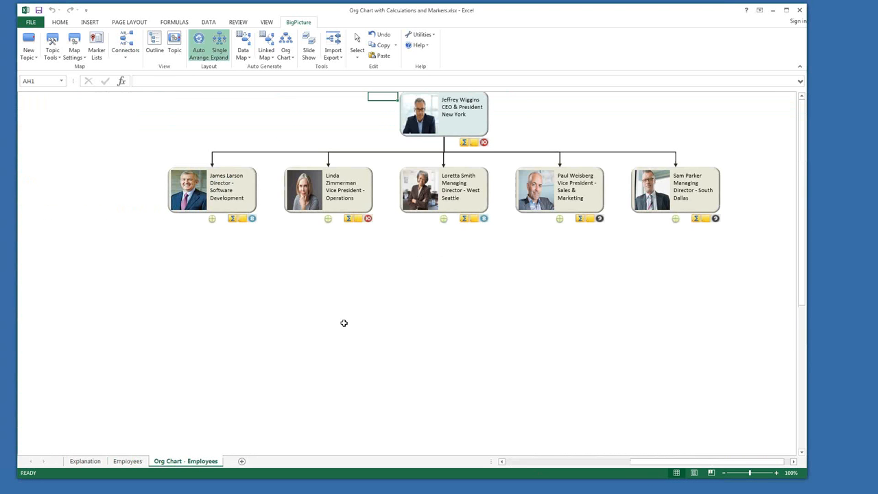
# Step: Expand the Director - Software Development and Applications Lead teams, and show the rollup calculations for the Systems Lead and Director - Software Development
pyautogui.click(213, 219)
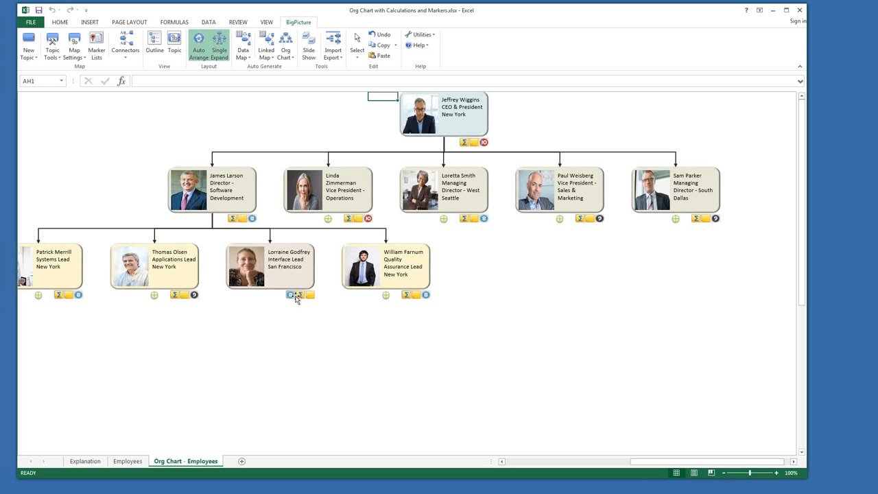
pyautogui.click(154, 296)
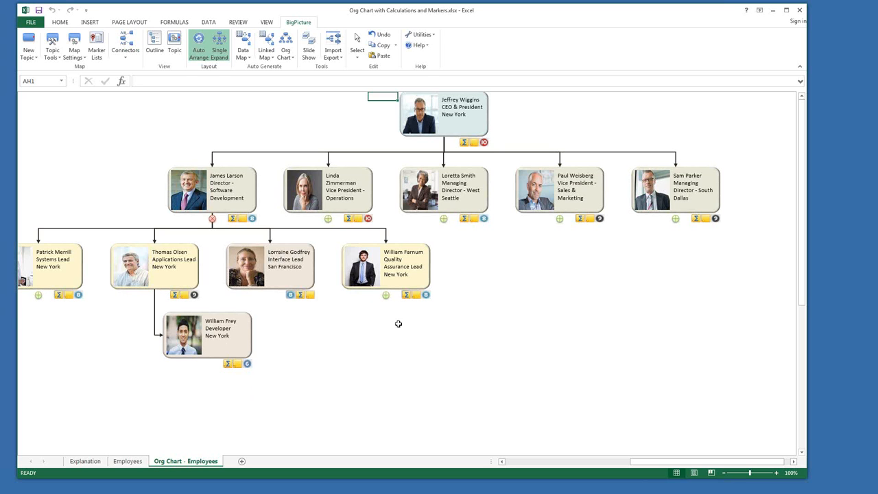
pyautogui.click(57, 295)
pyautogui.moveTo(61, 300)
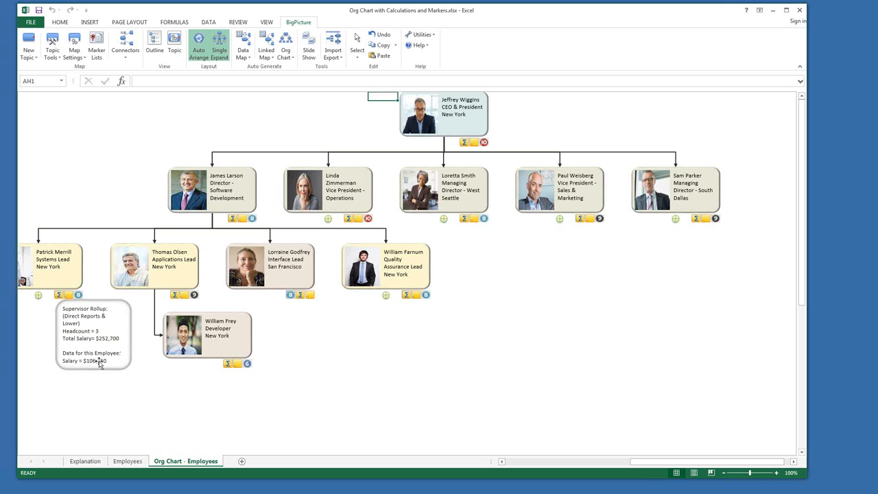
pyautogui.click(502, 462)
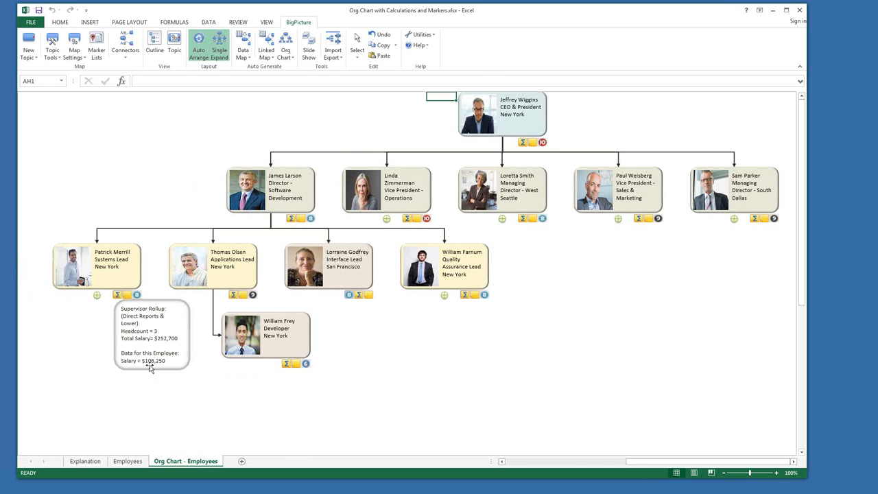
pyautogui.click(291, 223)
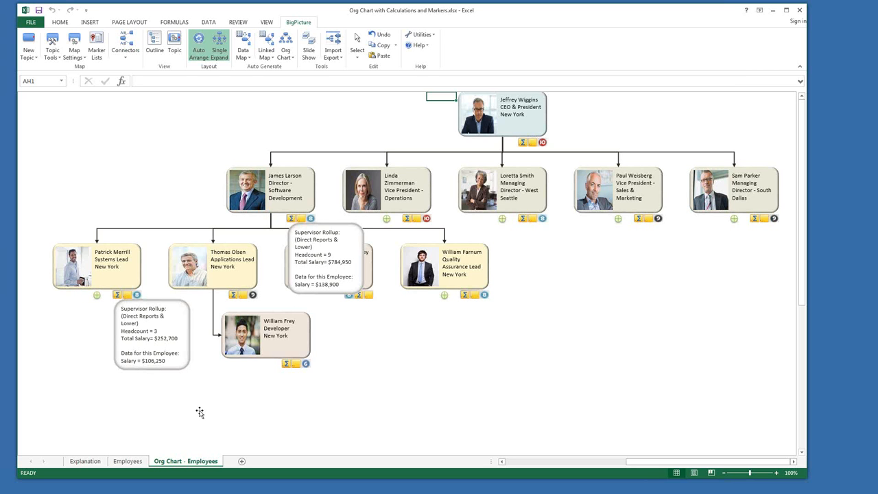
# Step: Set the Systems Lead's salary in F45 on the Employees sheet to 10000 and return to the org chart
pyautogui.click(127, 461)
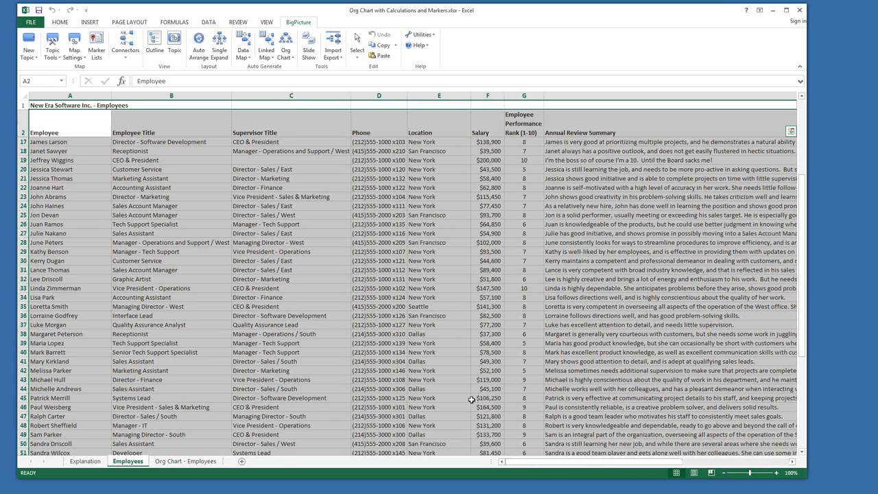
pyautogui.click(492, 399)
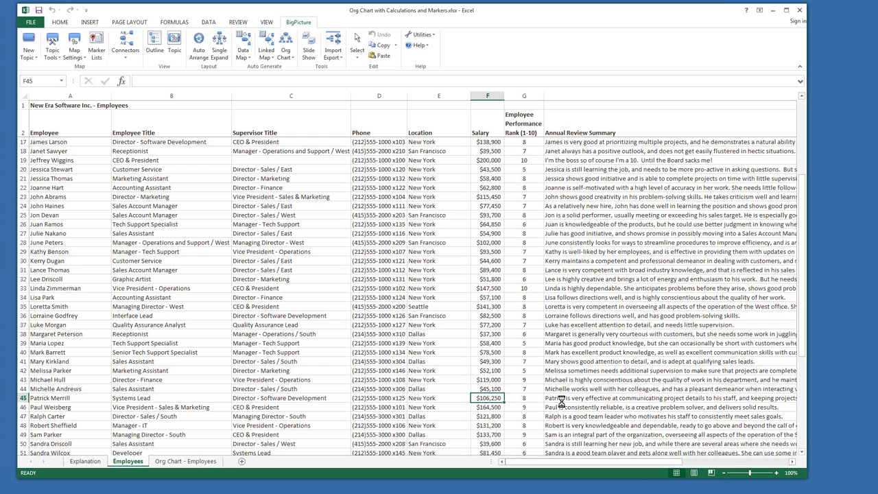
pyautogui.write('000')
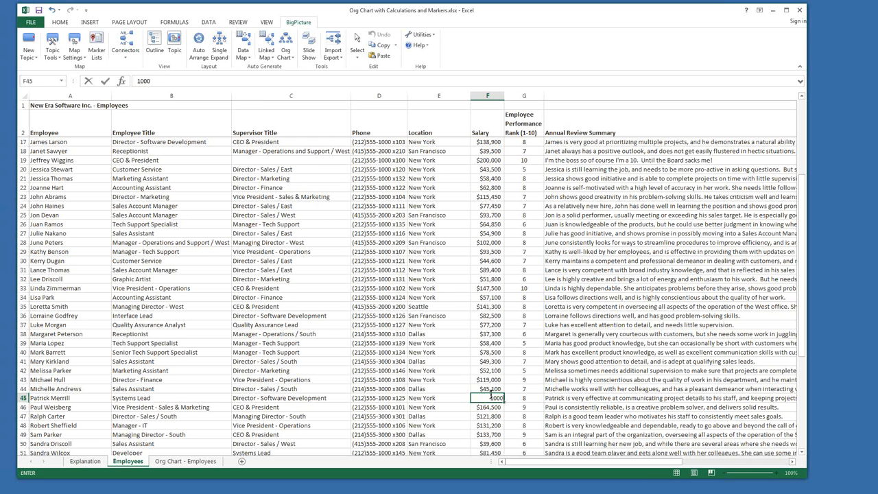
pyautogui.write('00')
pyautogui.click(173, 462)
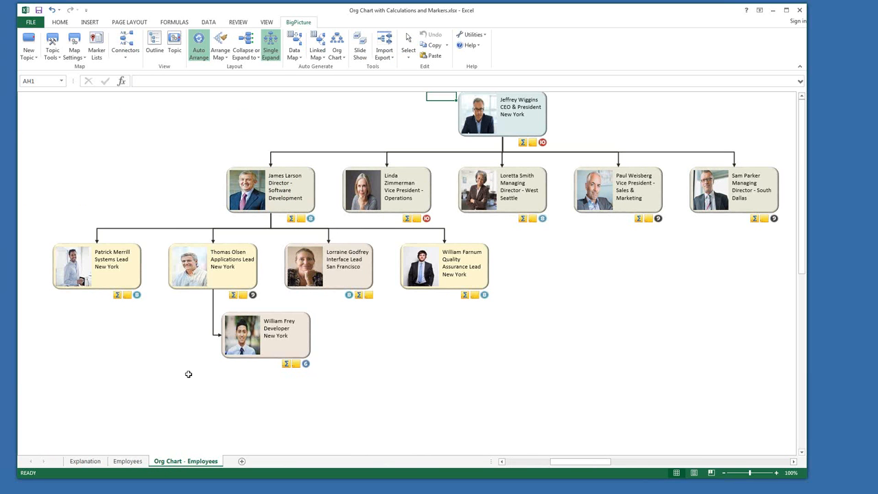
pyautogui.click(153, 378)
pyautogui.click(86, 295)
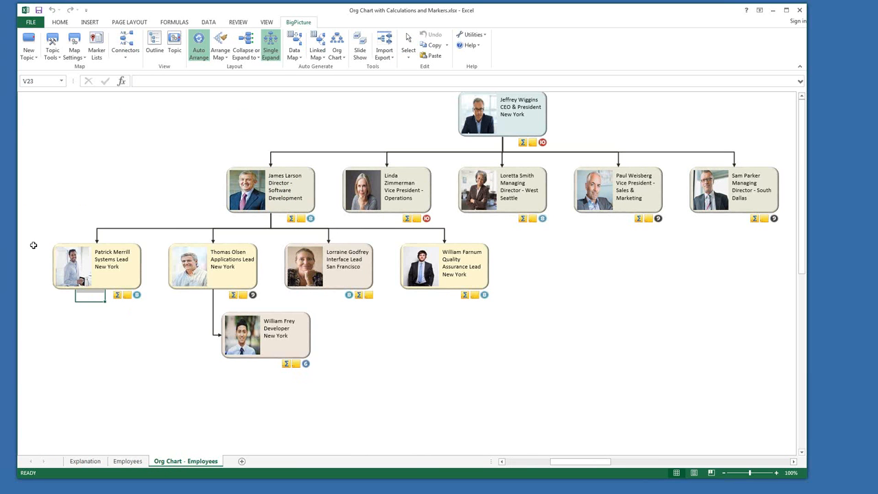
pyautogui.click(345, 112)
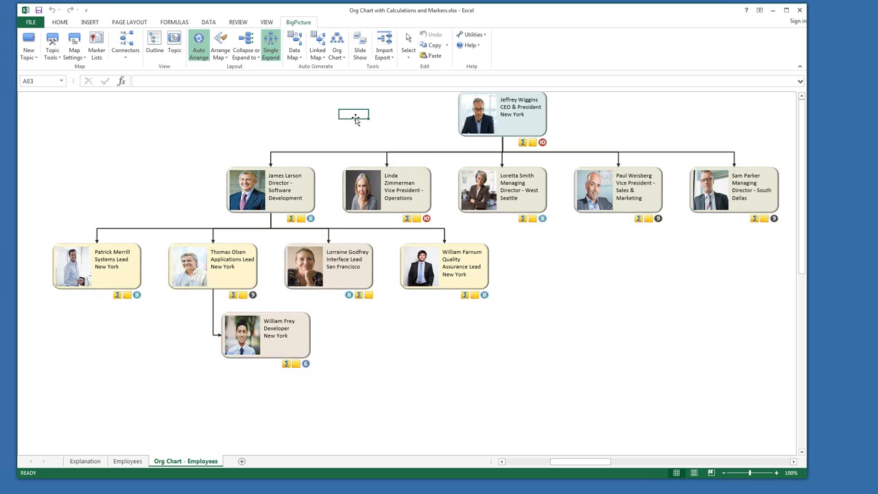
pyautogui.click(215, 355)
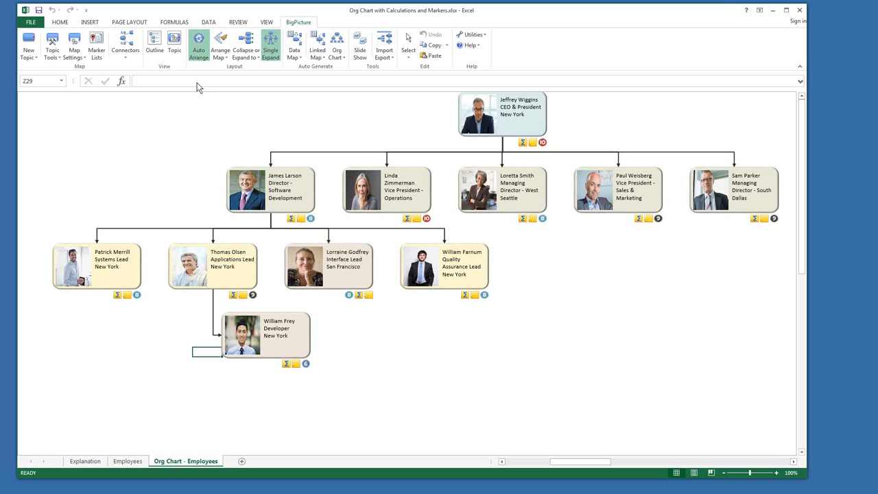
# Step: Create a worksheet report from the org chart without a PDF copy, and check its Supervisor Rollup columns and the Systems Lead's salary
pyautogui.click(341, 60)
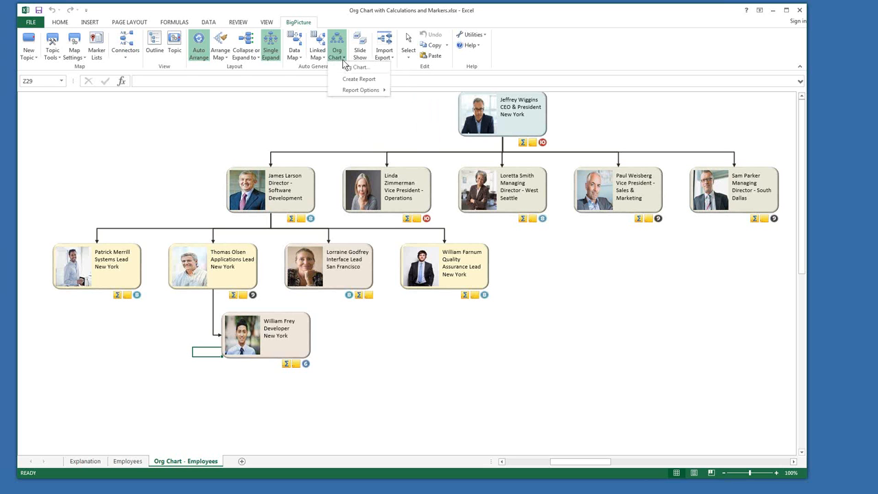
pyautogui.click(350, 80)
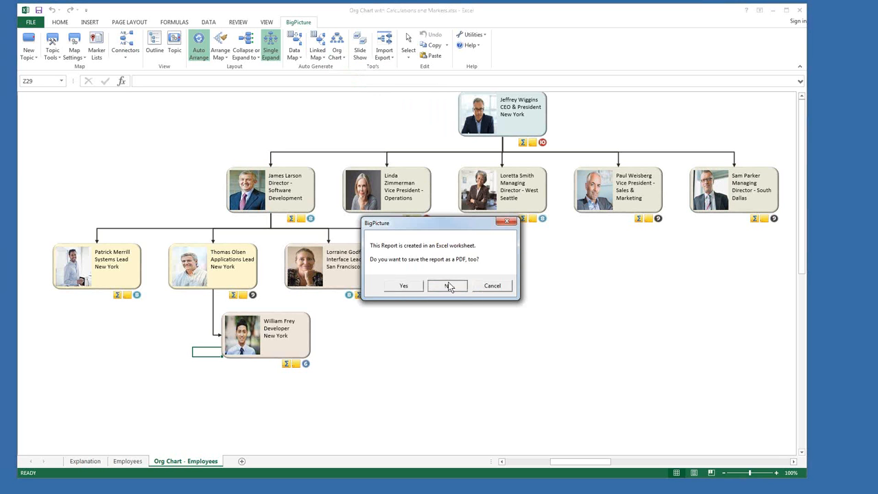
pyautogui.click(446, 286)
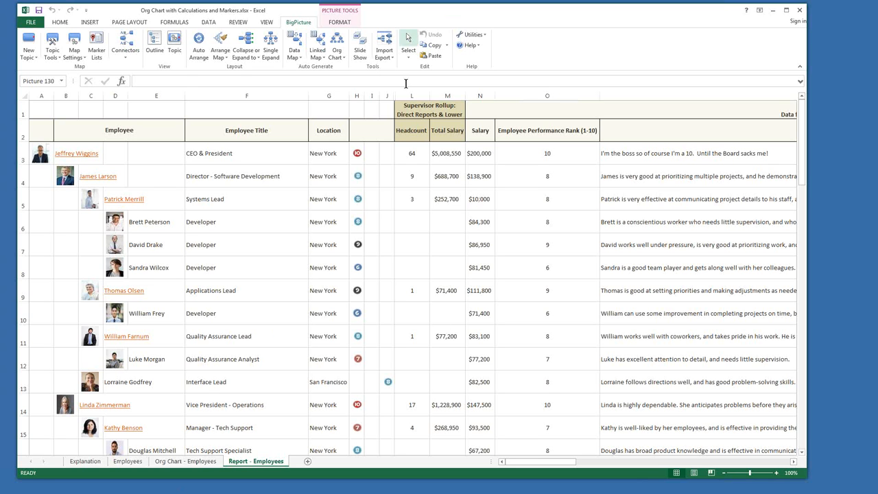
pyautogui.moveTo(411, 96); pyautogui.dragTo(447, 95)
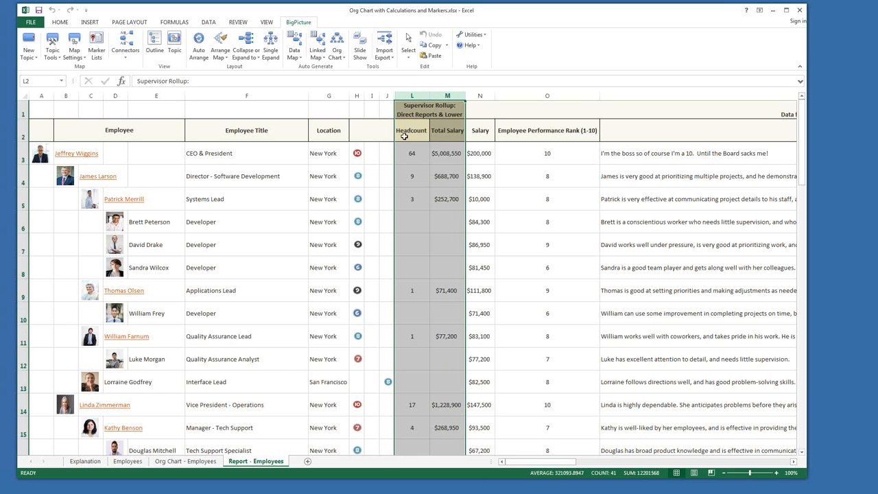
pyautogui.click(485, 197)
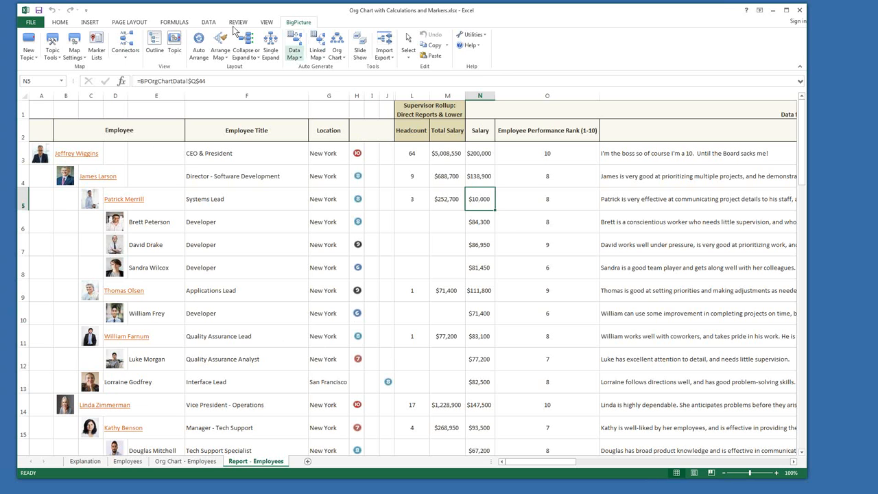
# Step: Hide the gridlines on the Report - Employees sheet and check the employees' review summaries
pyautogui.click(267, 22)
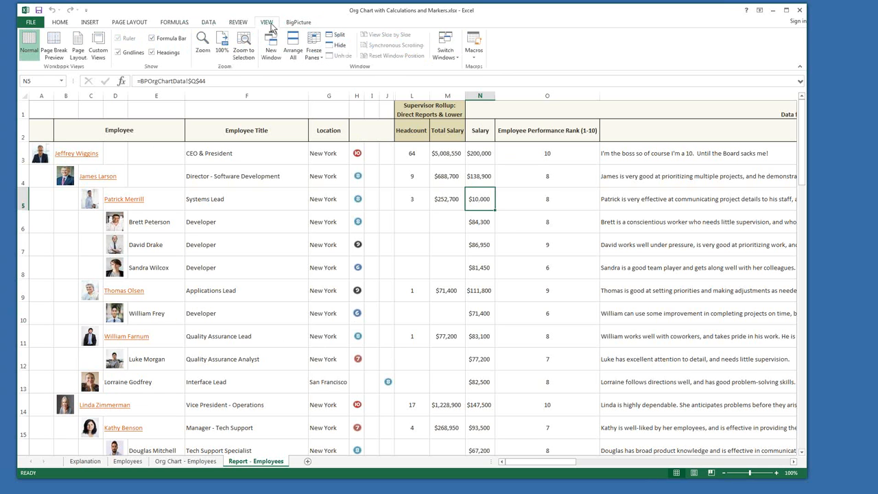
pyautogui.click(119, 53)
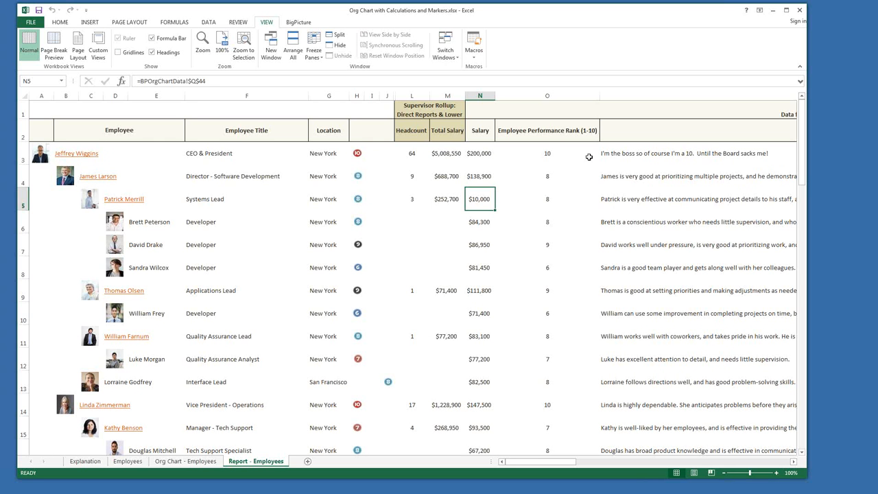
pyautogui.click(637, 180)
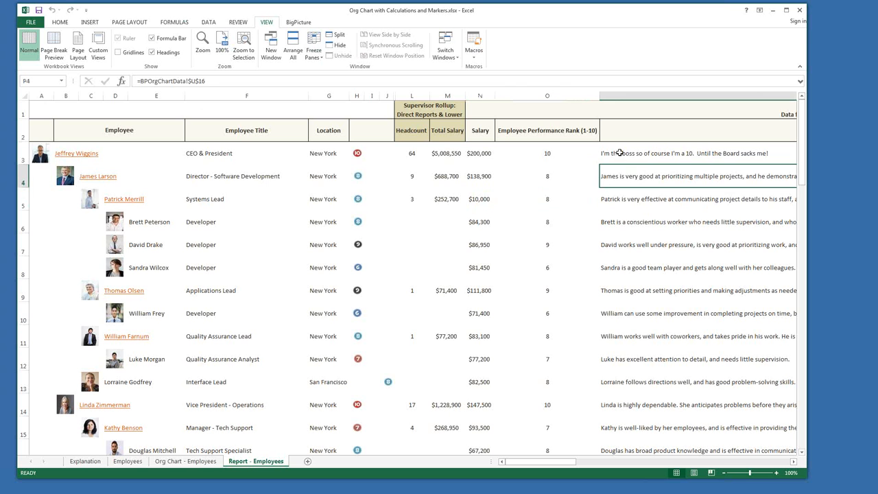
pyautogui.click(620, 152)
pyautogui.click(617, 247)
pyautogui.click(644, 313)
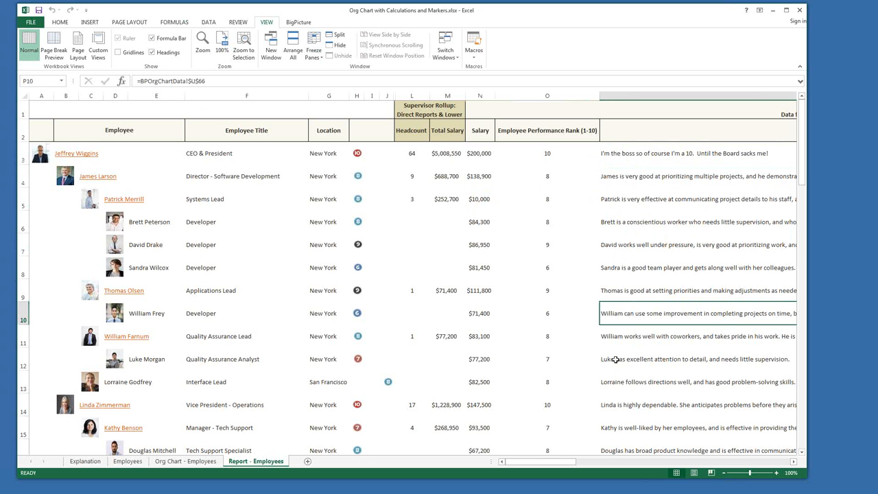
# Step: Return to the Org Chart - Employees sheet and expand the Director - Software Development branch
pyautogui.click(186, 461)
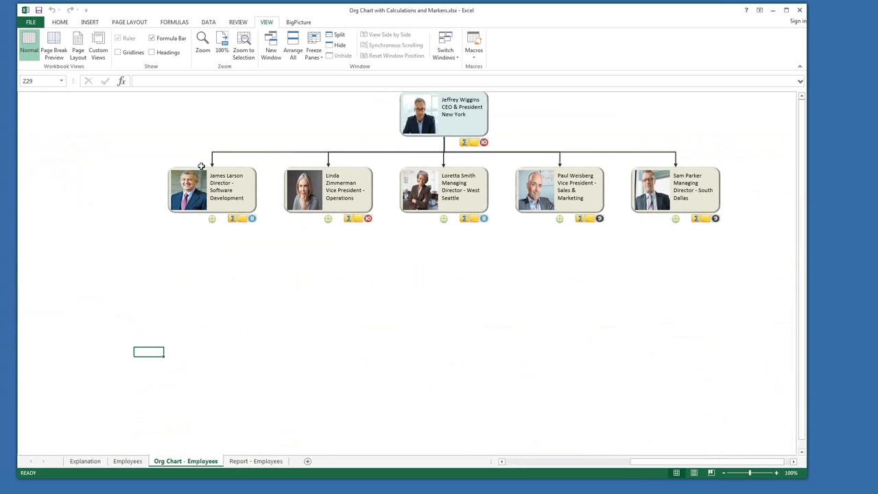
pyautogui.click(212, 219)
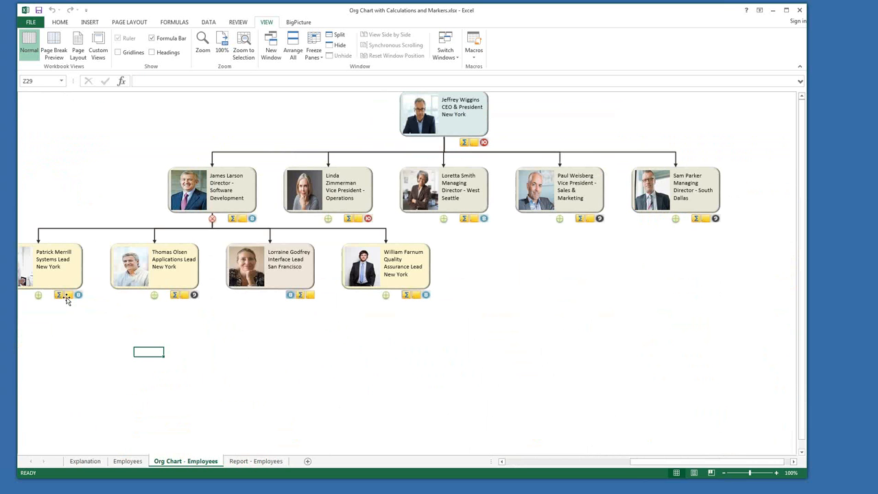
pyautogui.click(85, 349)
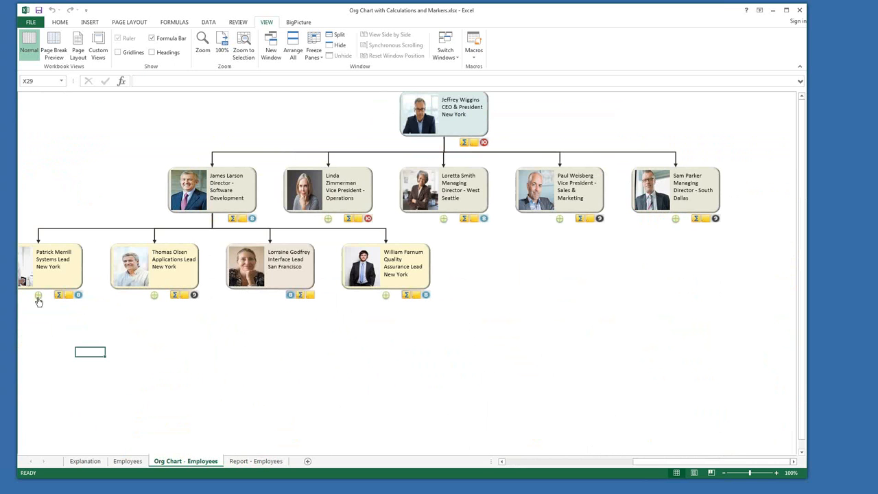
# Step: Expand the Systems Lead's branch in the org chart and close the workbook without saving the changes
pyautogui.click(39, 296)
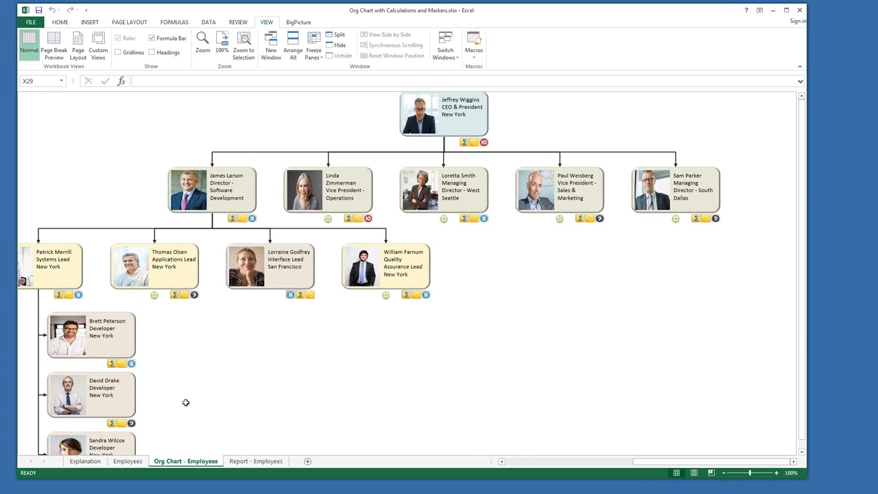
pyautogui.click(423, 445)
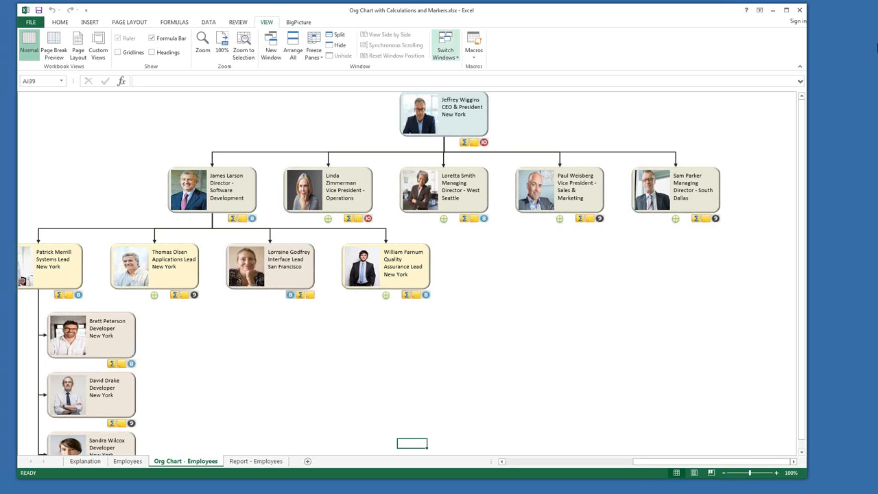
pyautogui.click(800, 10)
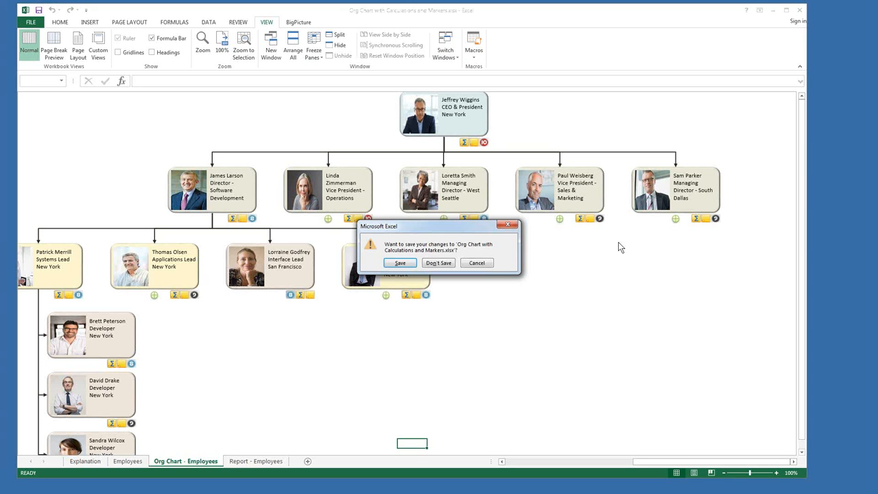
pyautogui.click(438, 262)
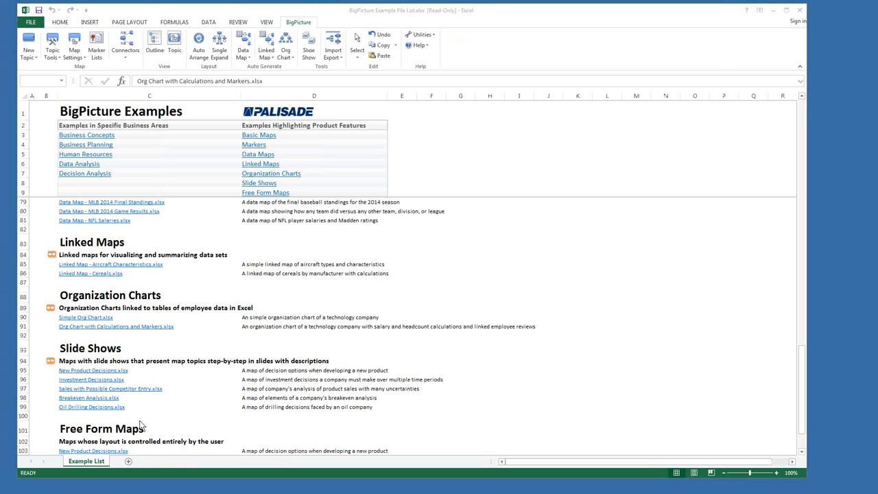
# Step: Open Breakeven Analysis.xlsx from the Slide Shows section of the example list and go to its Breakeven Analysis map sheet
pyautogui.click(255, 185)
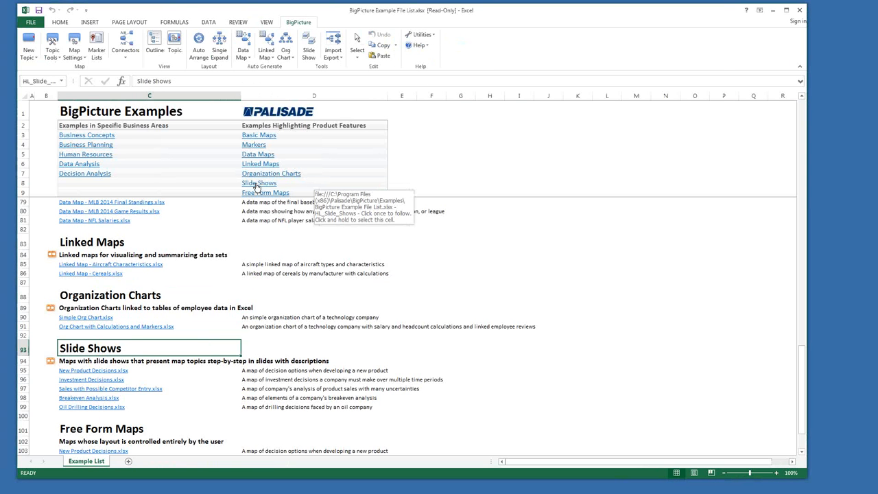
pyautogui.click(73, 398)
pyautogui.click(74, 399)
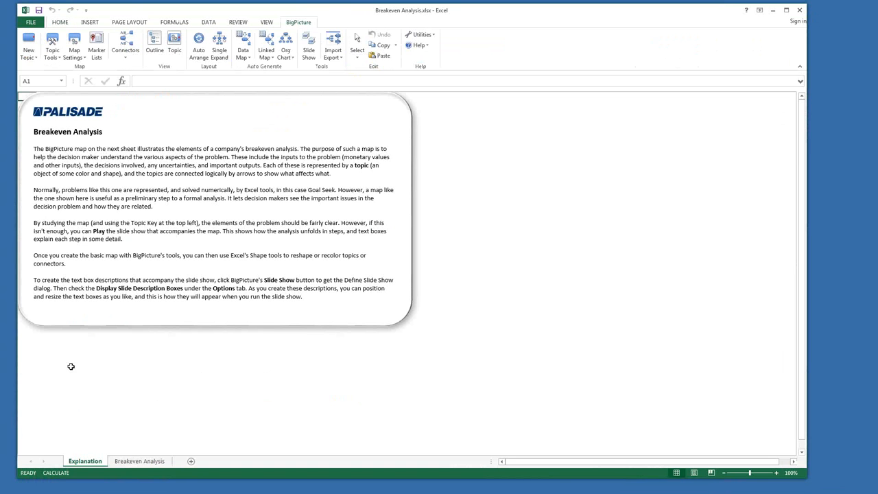
pyautogui.click(139, 461)
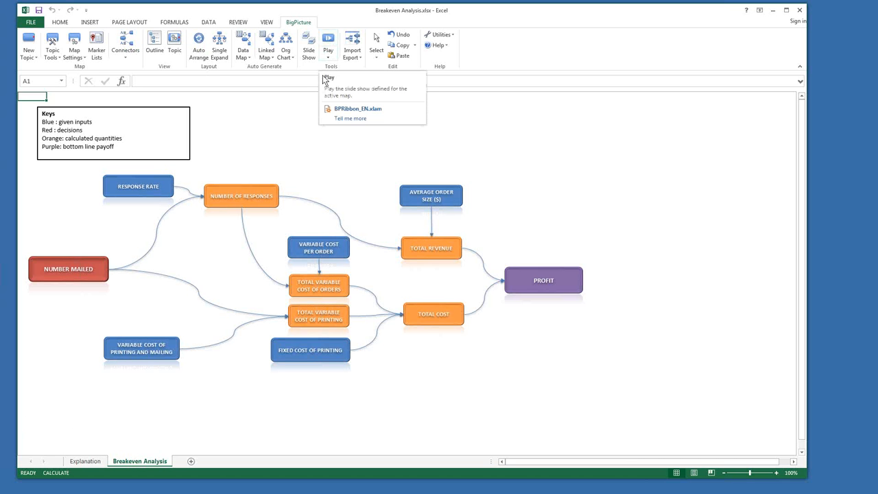
# Step: Play the breakeven map's slide show, advance through every slide to the one describing profit, and stop the show
pyautogui.click(330, 41)
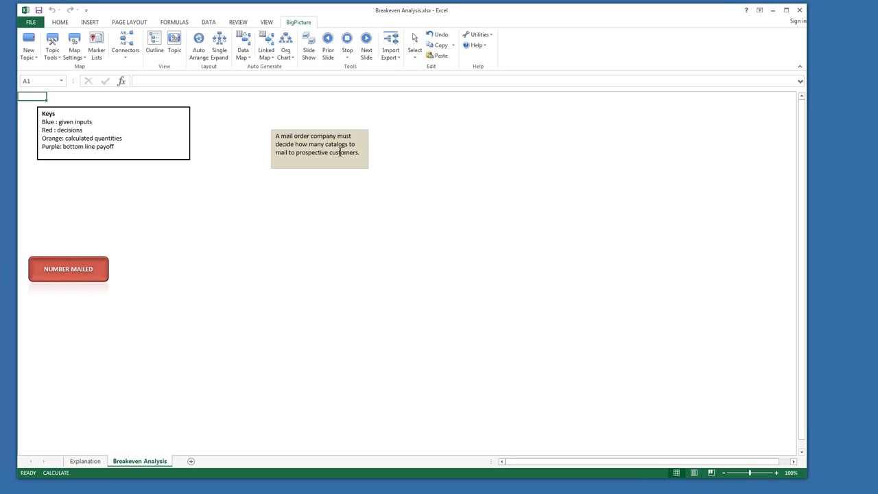
pyautogui.click(367, 41)
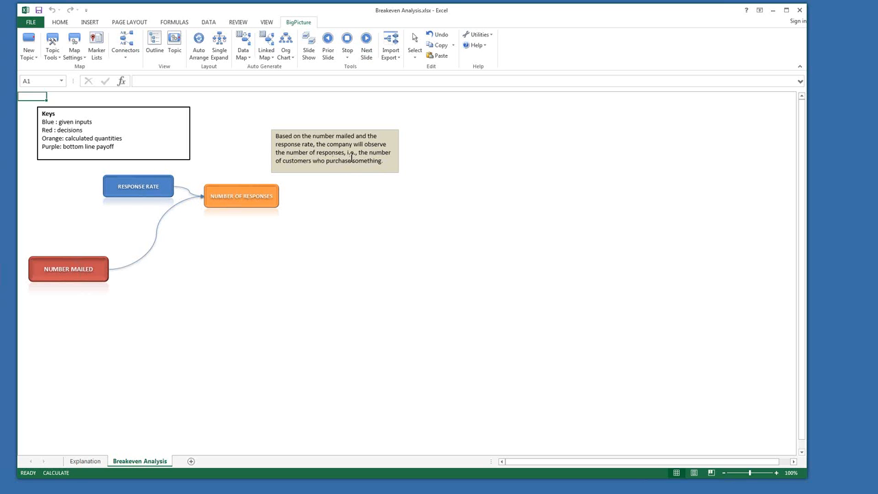
pyautogui.click(367, 42)
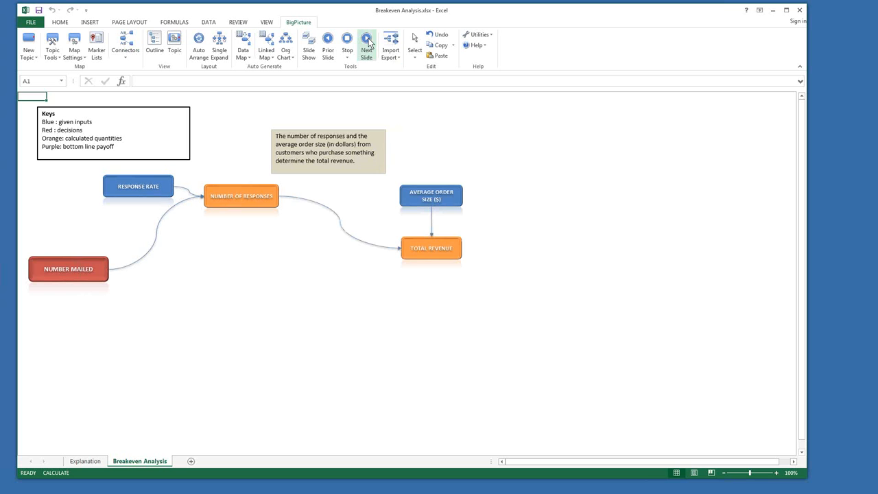
pyautogui.click(368, 42)
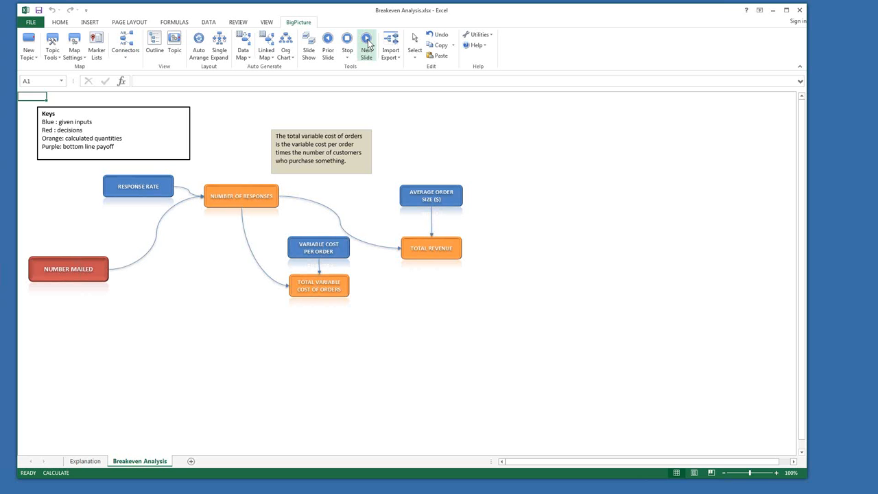
pyautogui.click(368, 42)
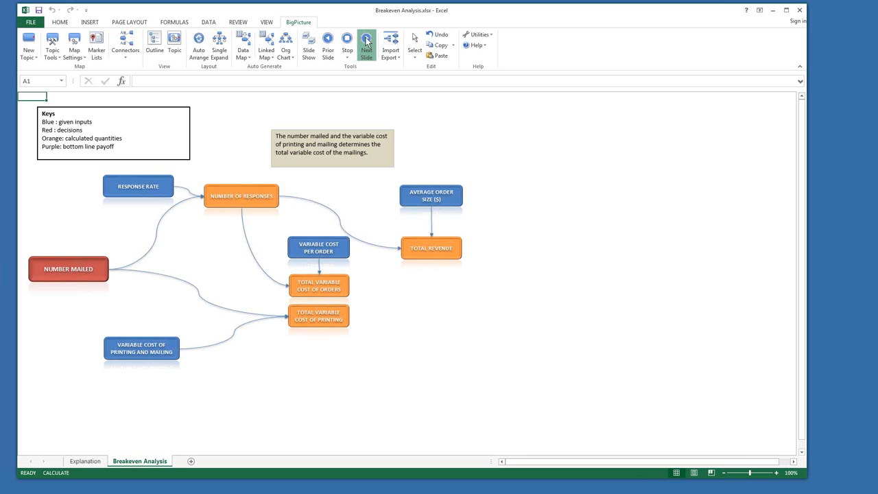
pyautogui.click(368, 43)
pyautogui.click(368, 41)
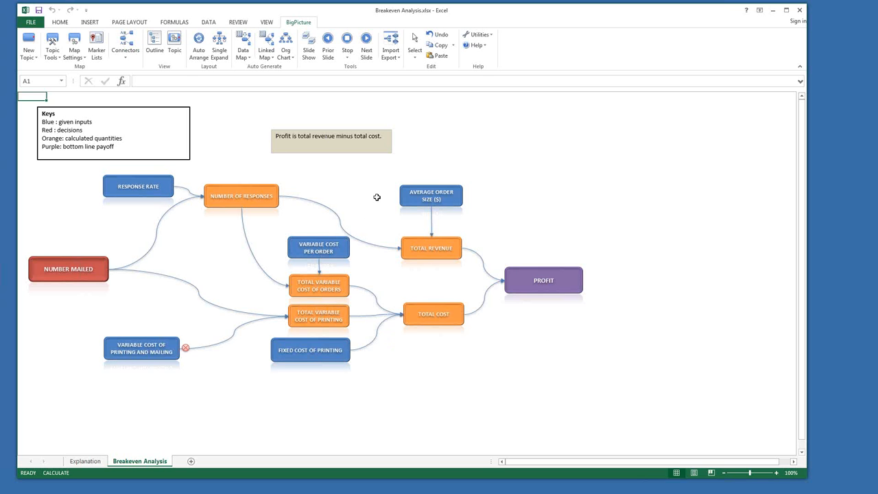
pyautogui.click(535, 385)
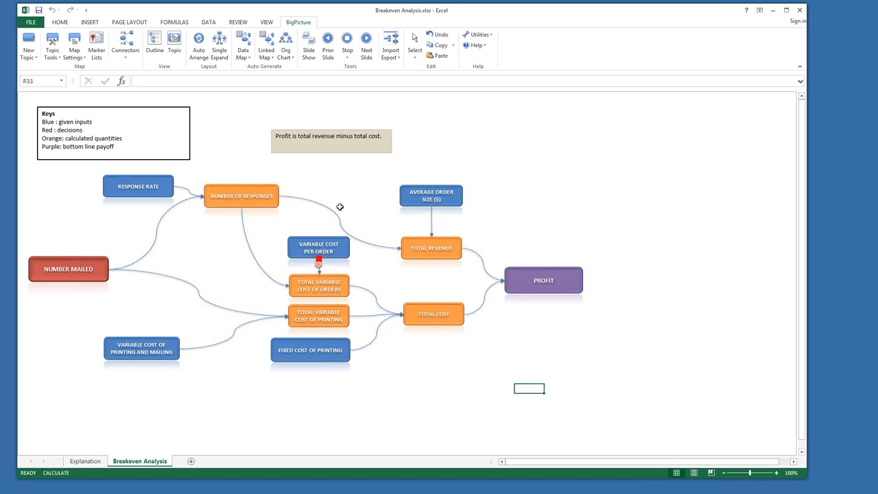
pyautogui.click(347, 45)
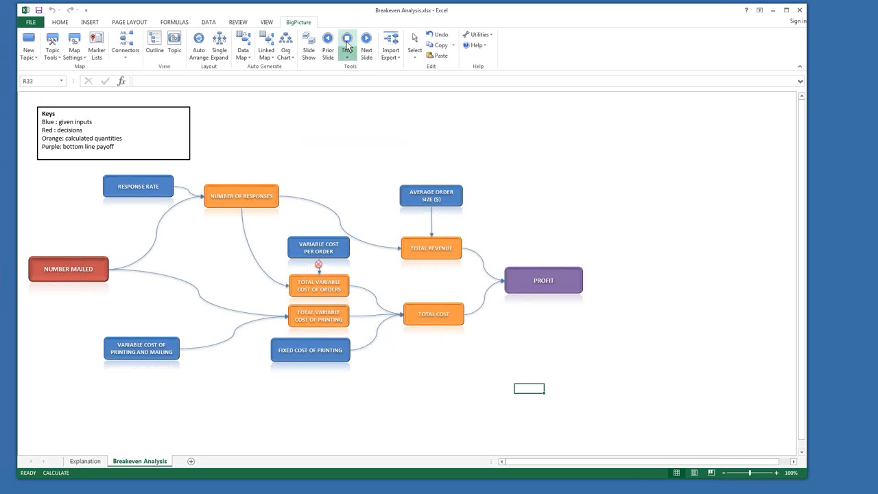
# Step: Try adding the response rate, variable cost per order, average order size, and variable printing and mailing cost topics to Slide #1, and review Slide #4
pyautogui.click(306, 47)
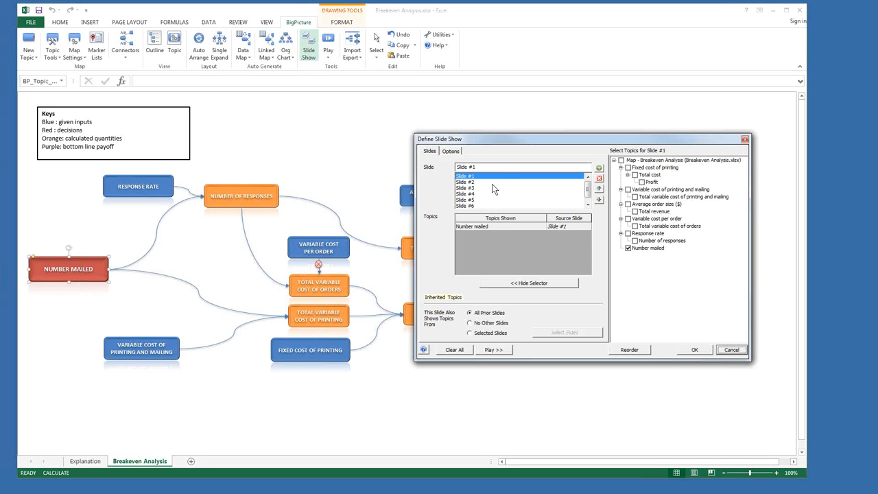
pyautogui.click(628, 233)
pyautogui.click(627, 218)
pyautogui.click(628, 204)
pyautogui.click(628, 189)
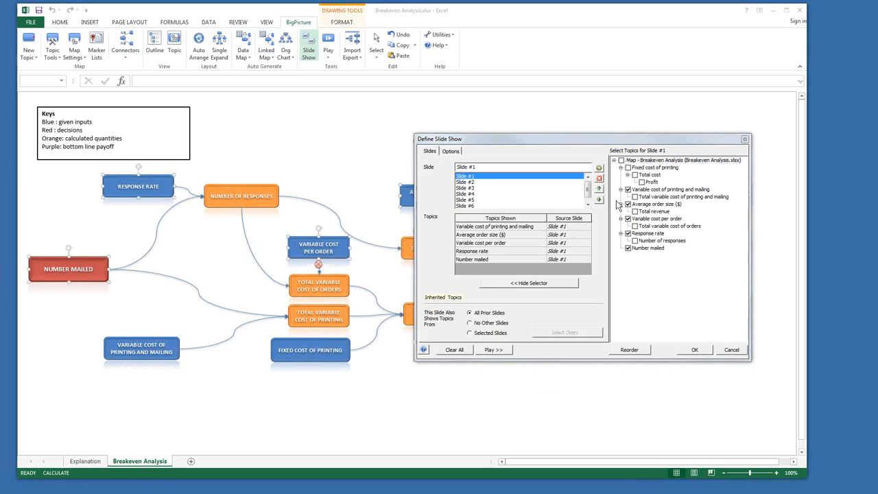
pyautogui.click(472, 194)
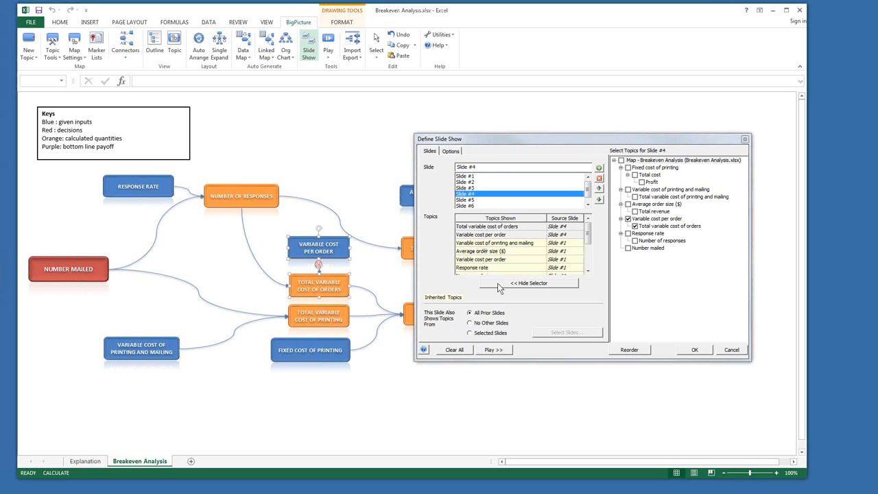
pyautogui.click(731, 351)
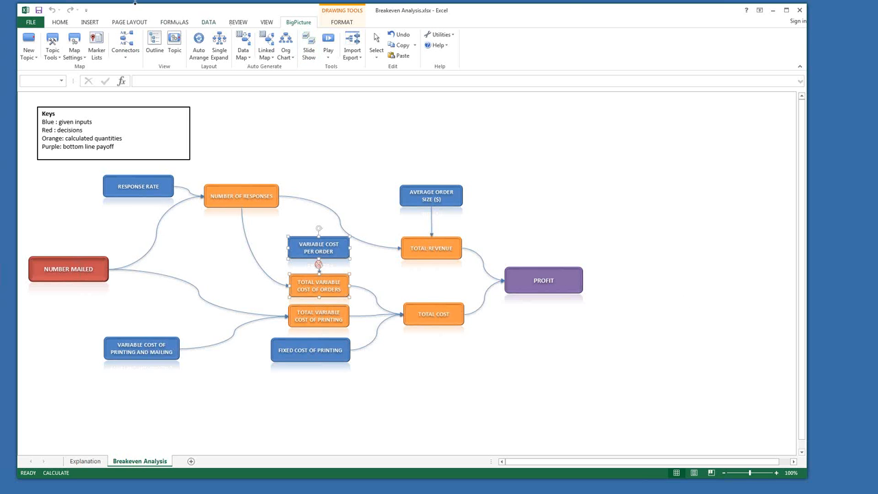
# Step: Open the recent workbook BPIntroMap.xlsx and switch to Sheet3
pyautogui.click(30, 23)
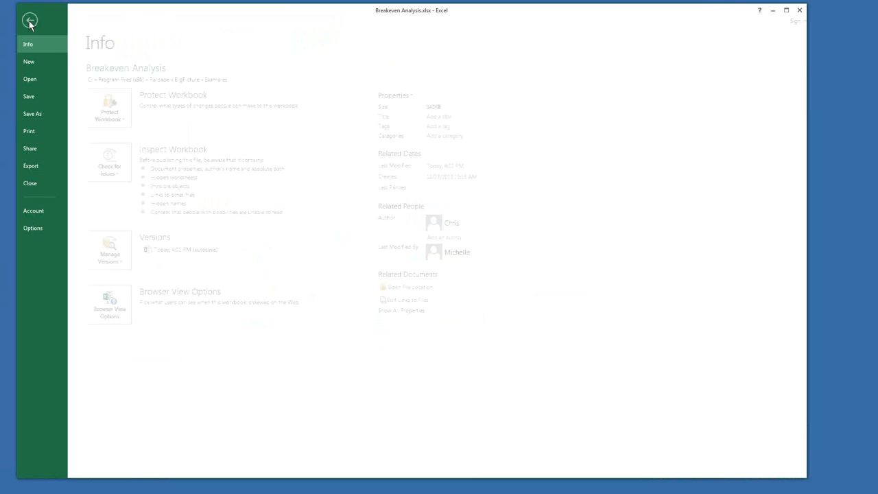
pyautogui.click(39, 82)
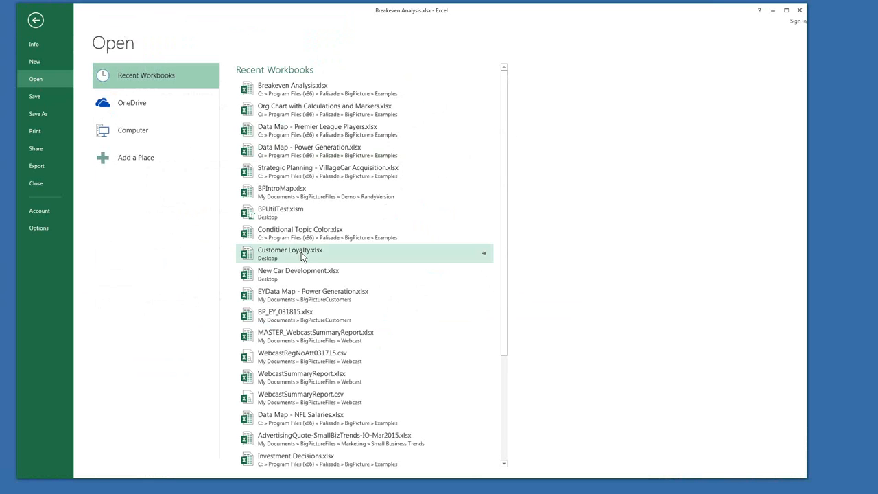
pyautogui.click(329, 191)
pyautogui.click(106, 466)
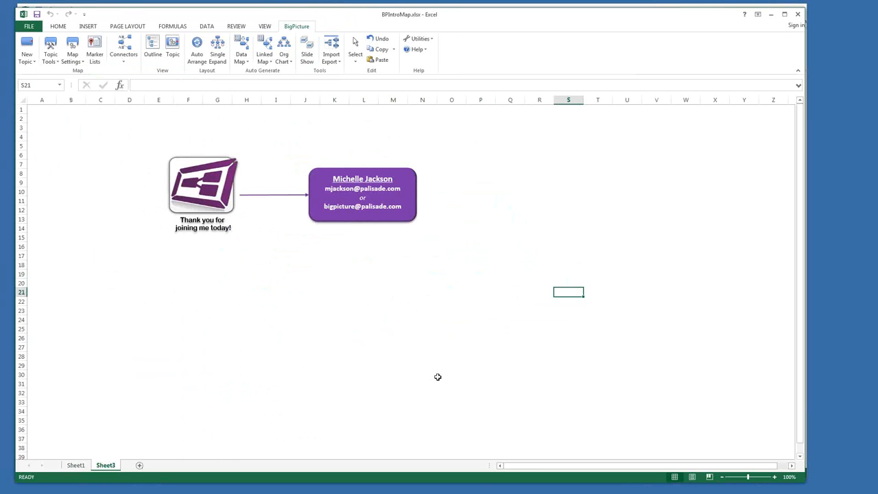
# Step: Enlarge Sheet3 to 238% and bring both the thank-you topic and its linked contact topic fully into view
pyautogui.moveTo(749, 477); pyautogui.dragTo(771, 477)
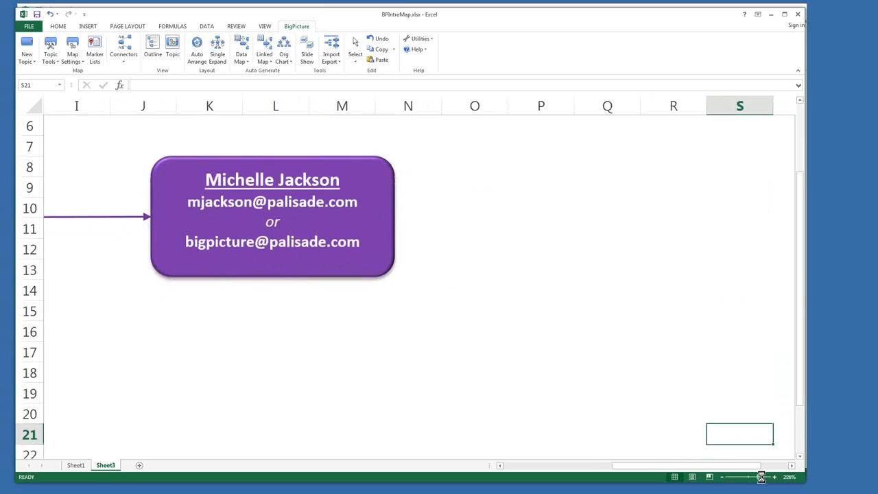
pyautogui.click(500, 466)
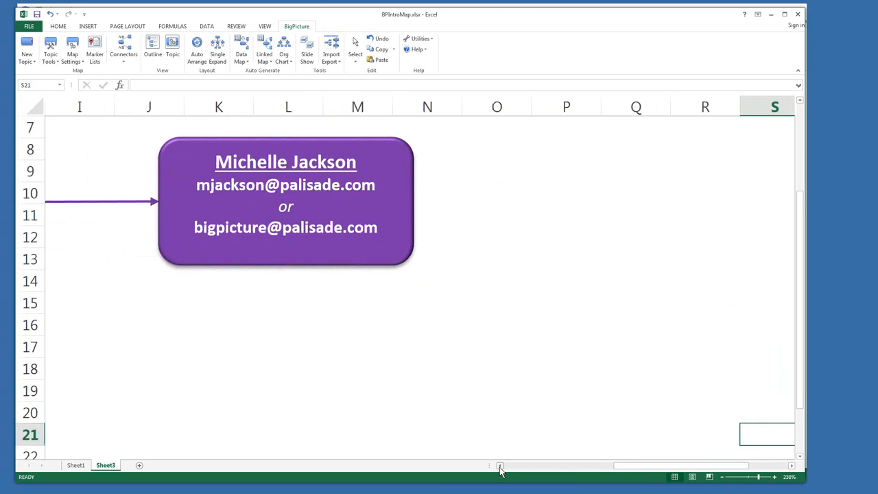
pyautogui.click(500, 466)
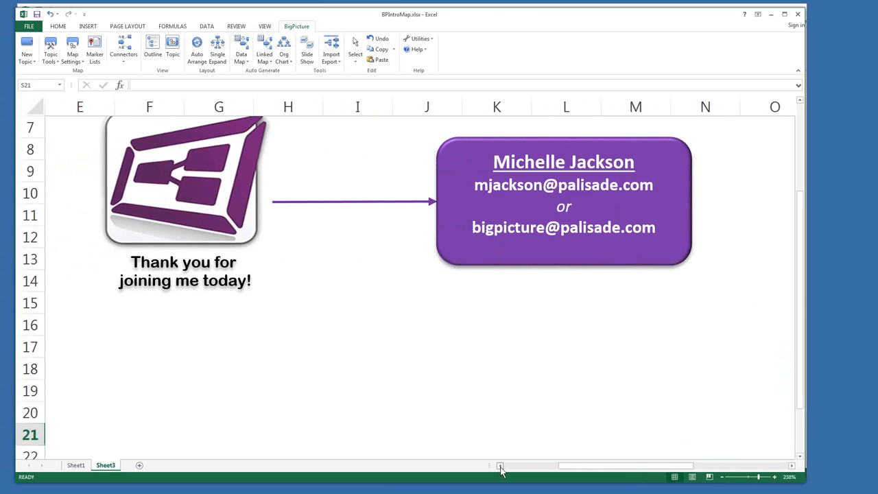
pyautogui.click(800, 100)
pyautogui.click(801, 100)
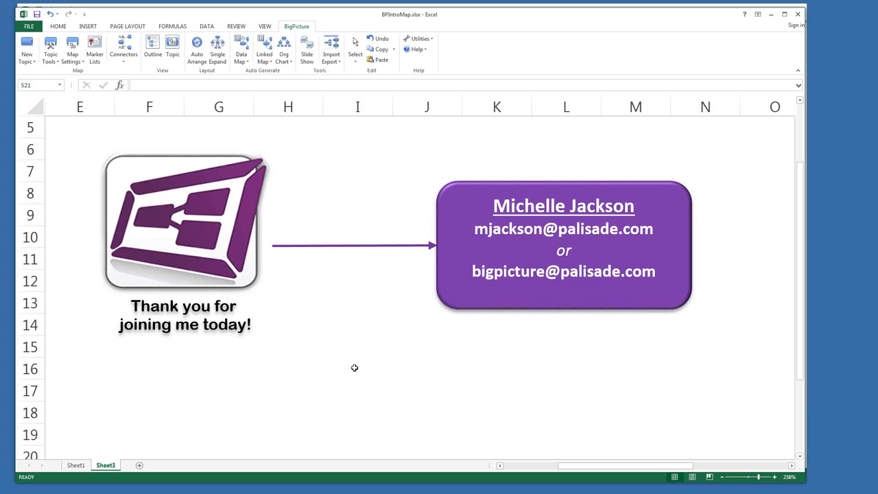
# Step: Select cell F18 below the thank-you topic and bring up the commands for getting external data
pyautogui.click(149, 409)
pyautogui.click(207, 28)
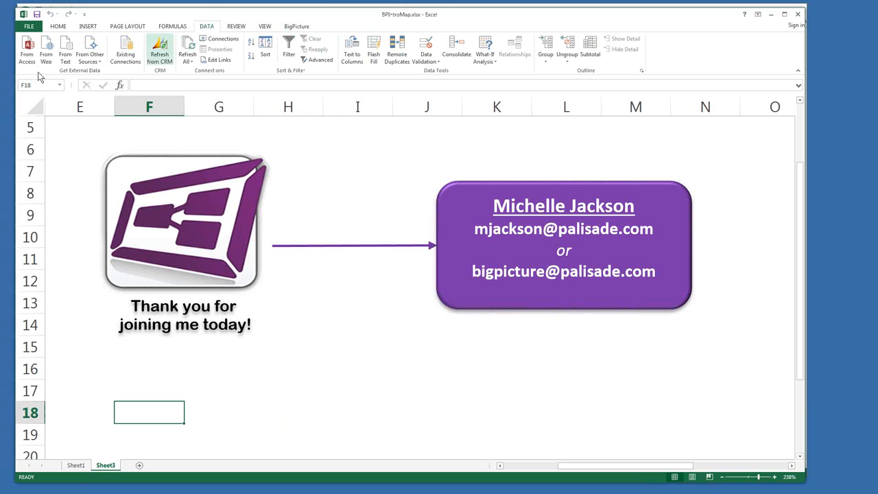